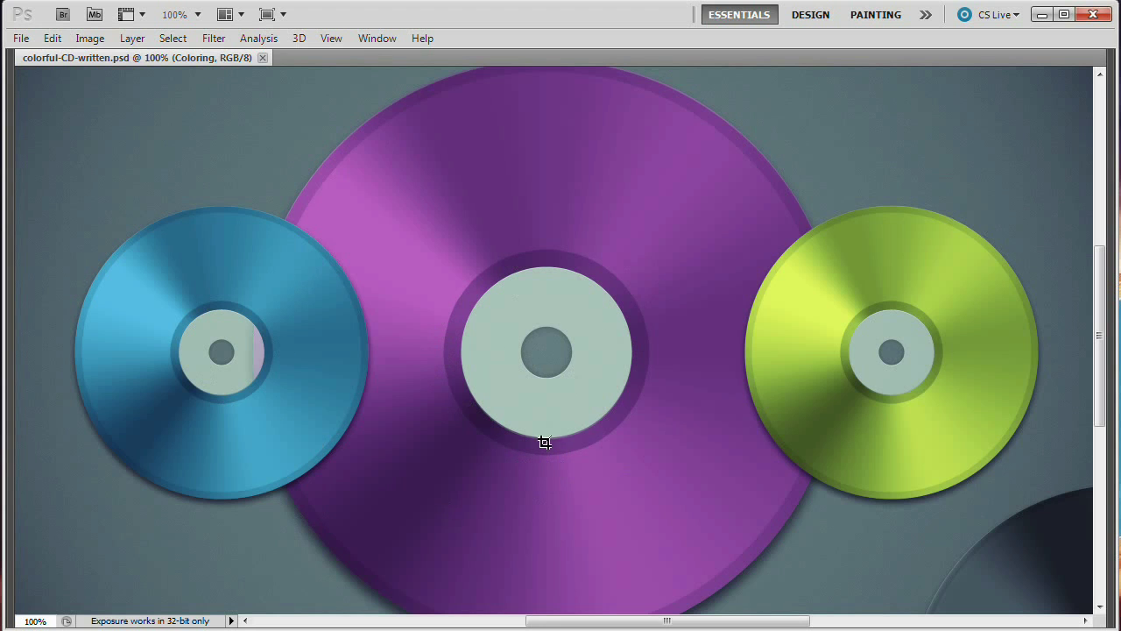
Step: Create a new 1280 by 720 pixel RGB document named colored-CD-r with a white background
key(Tab)
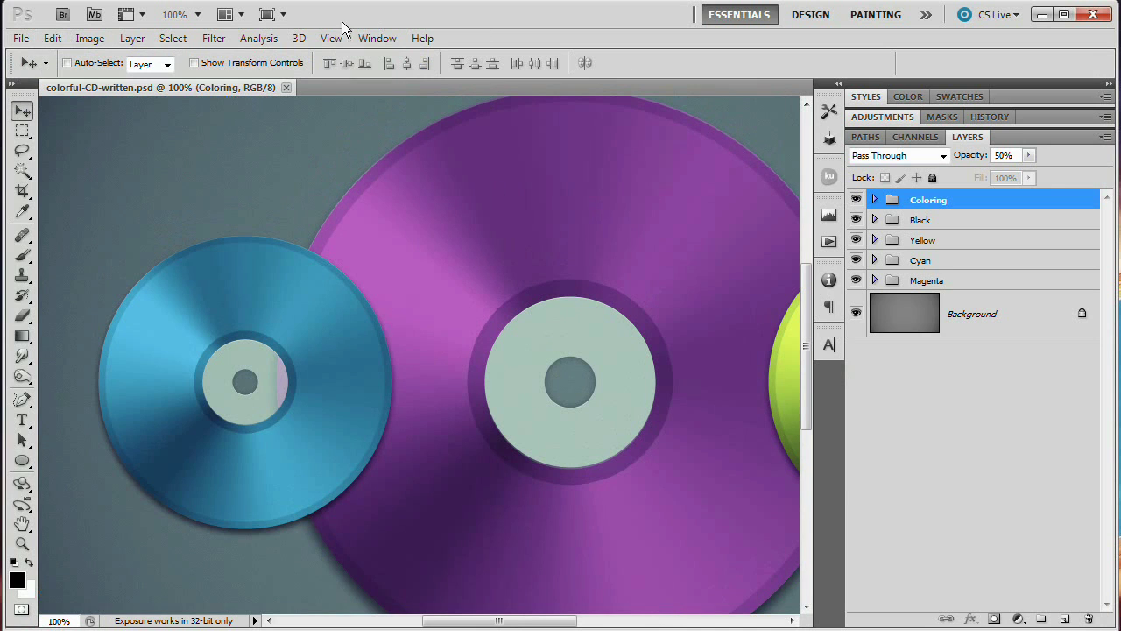
click(21, 38)
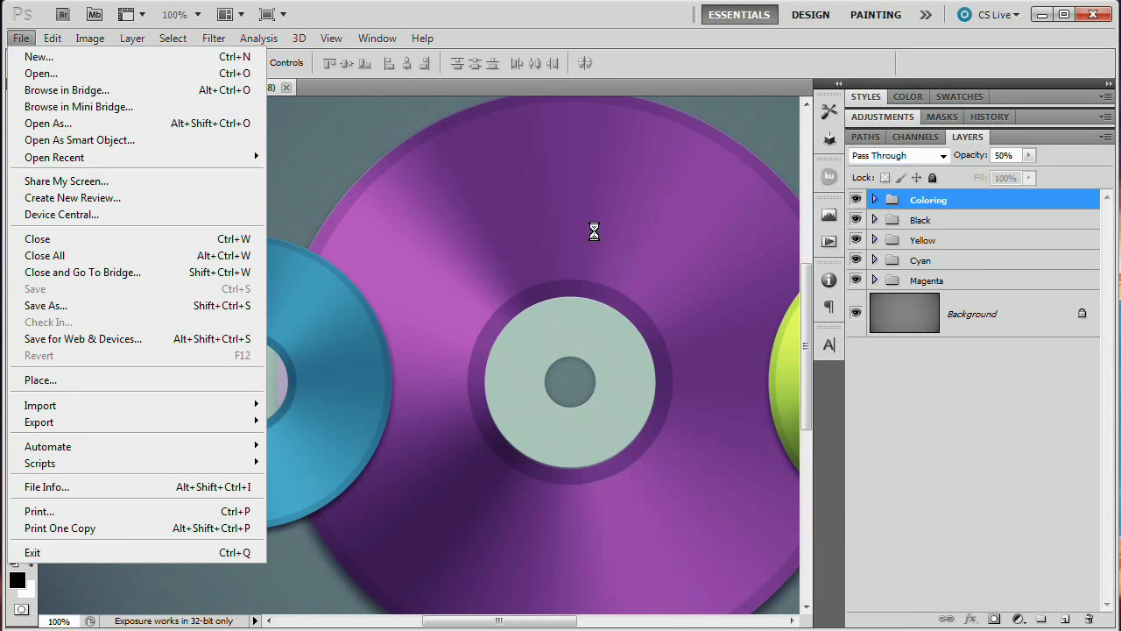
drag(598, 359, 444, 272)
text(colored-CD-r)
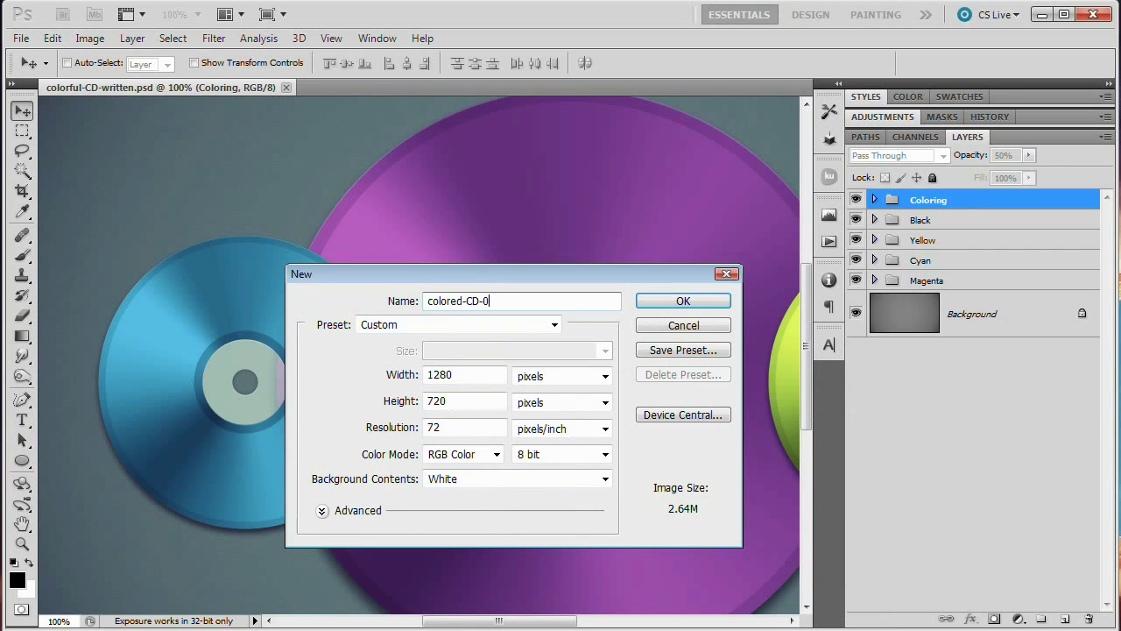
click(463, 373)
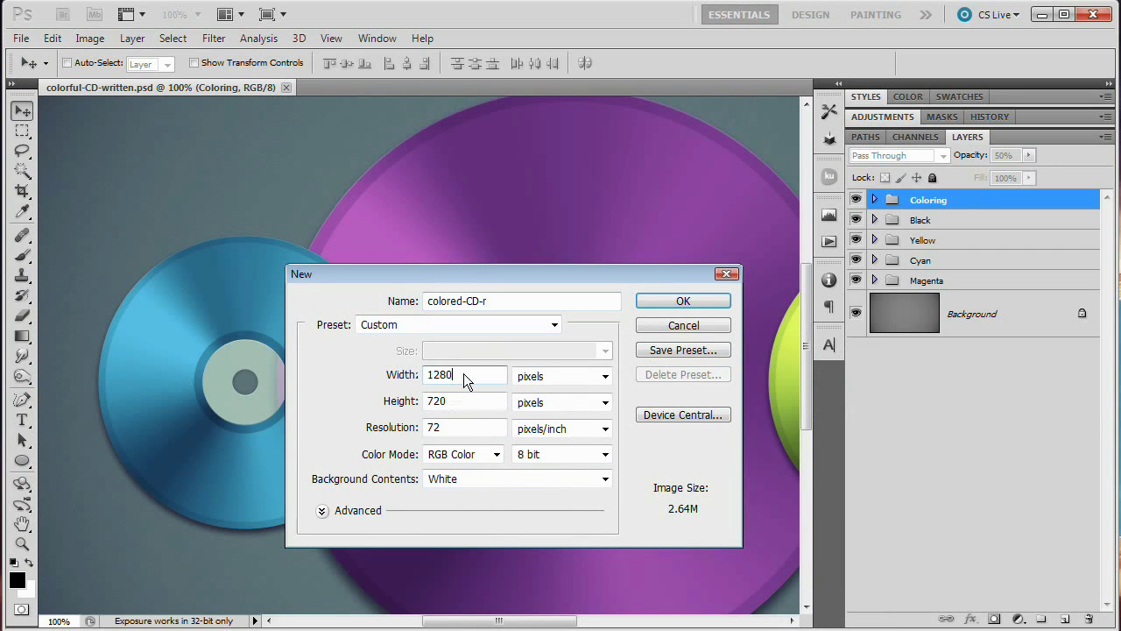
click(452, 402)
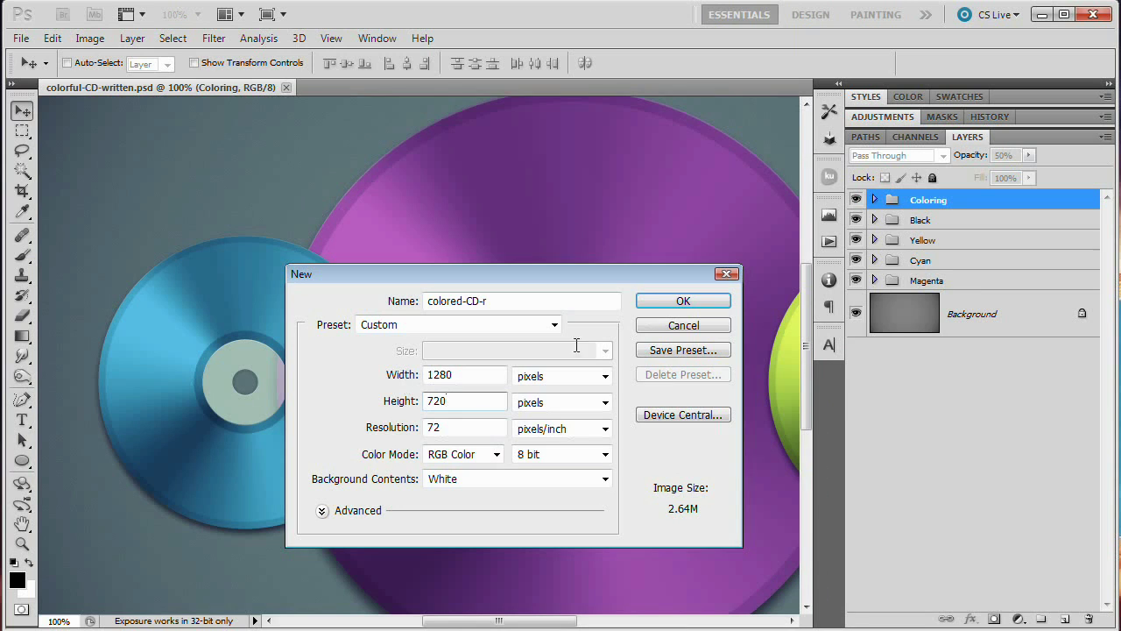
click(706, 304)
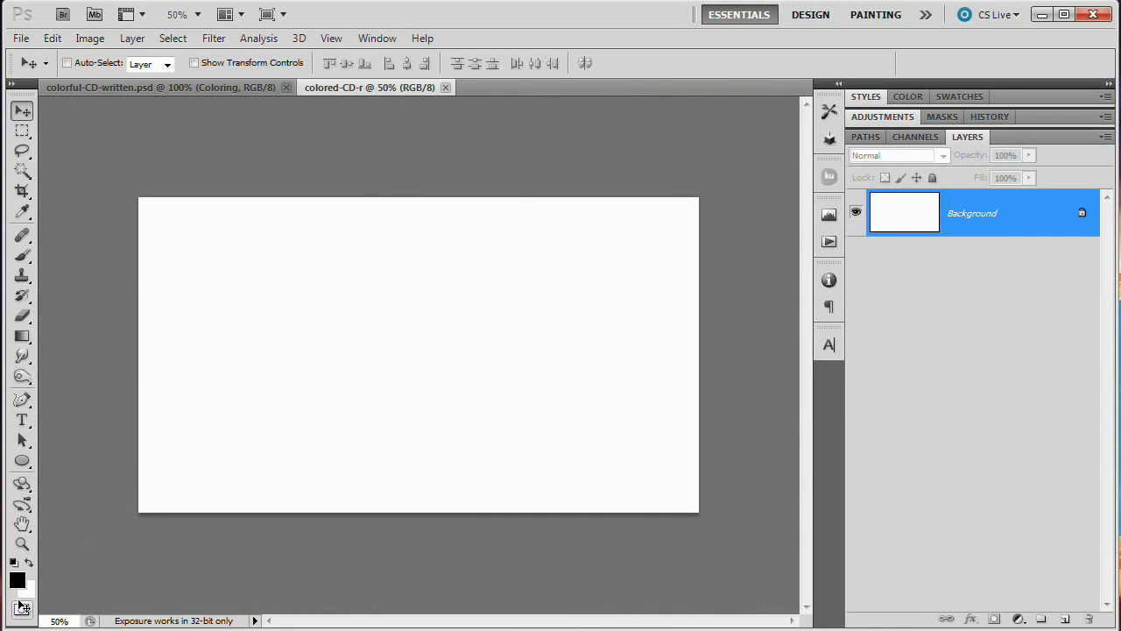
Step: Set the foreground colour to #333333 and fill the Background layer with it
click(18, 581)
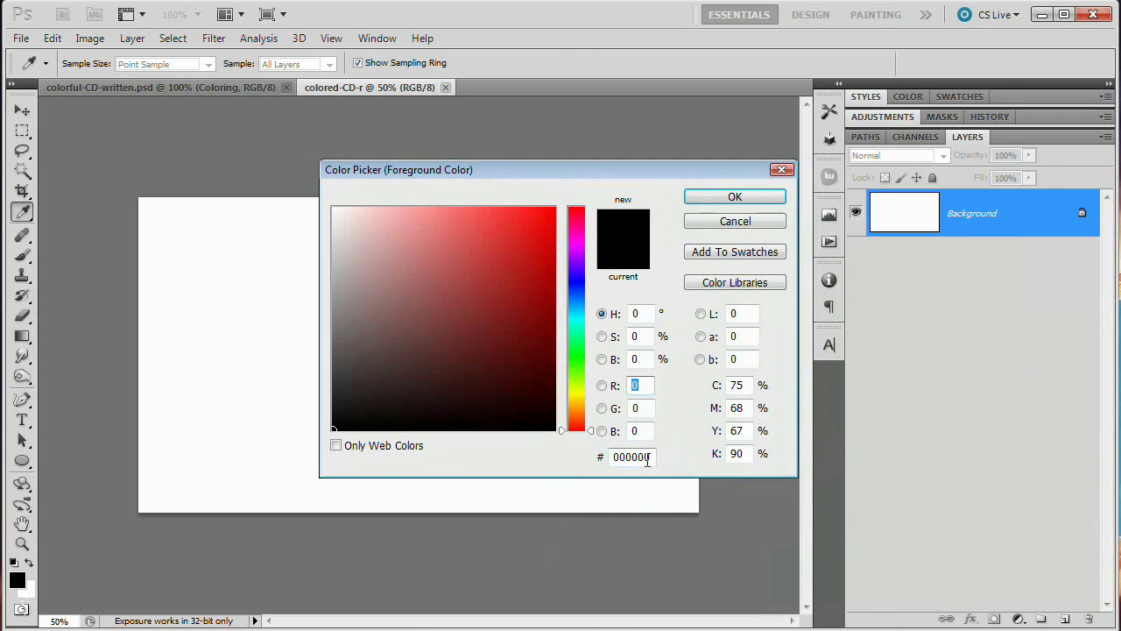
double_click(646, 457)
text(333333)
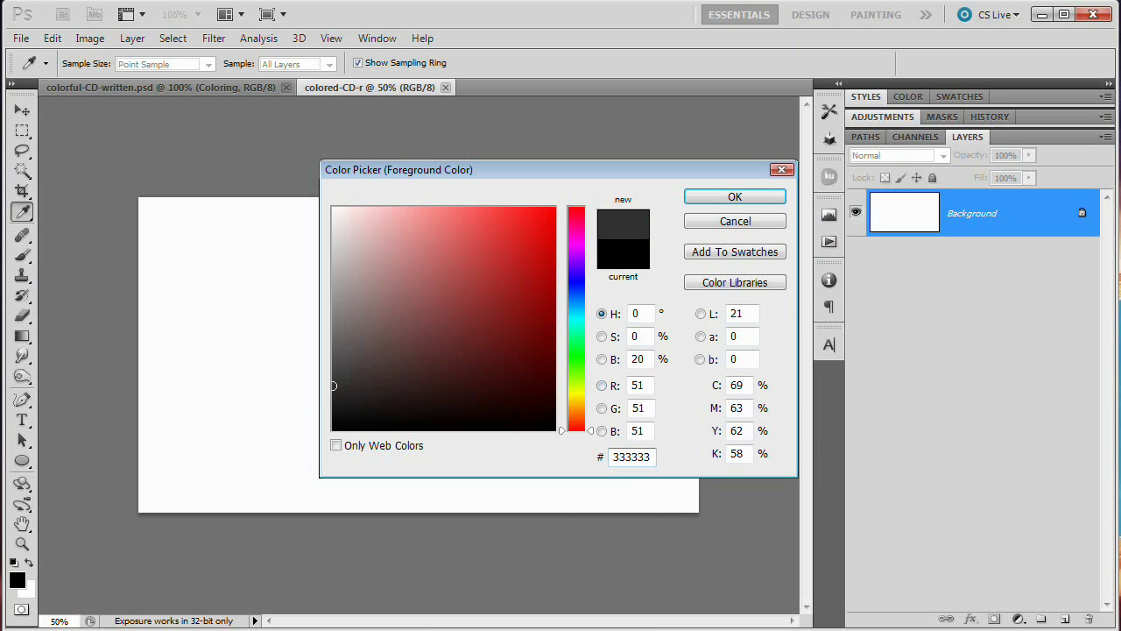
click(753, 196)
key(alt+BackSpace)
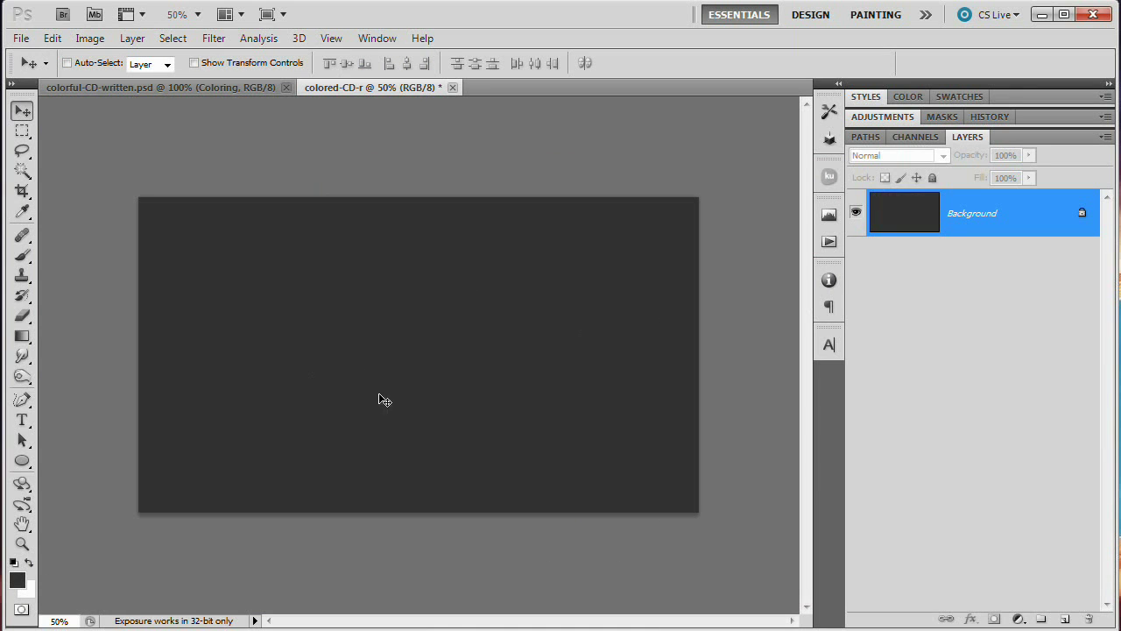
Step: Apply Lighting Effects to the background with a spotlight aimed from directly above and widened into a near circle around the whole image
click(215, 38)
mouse_move(270, 281)
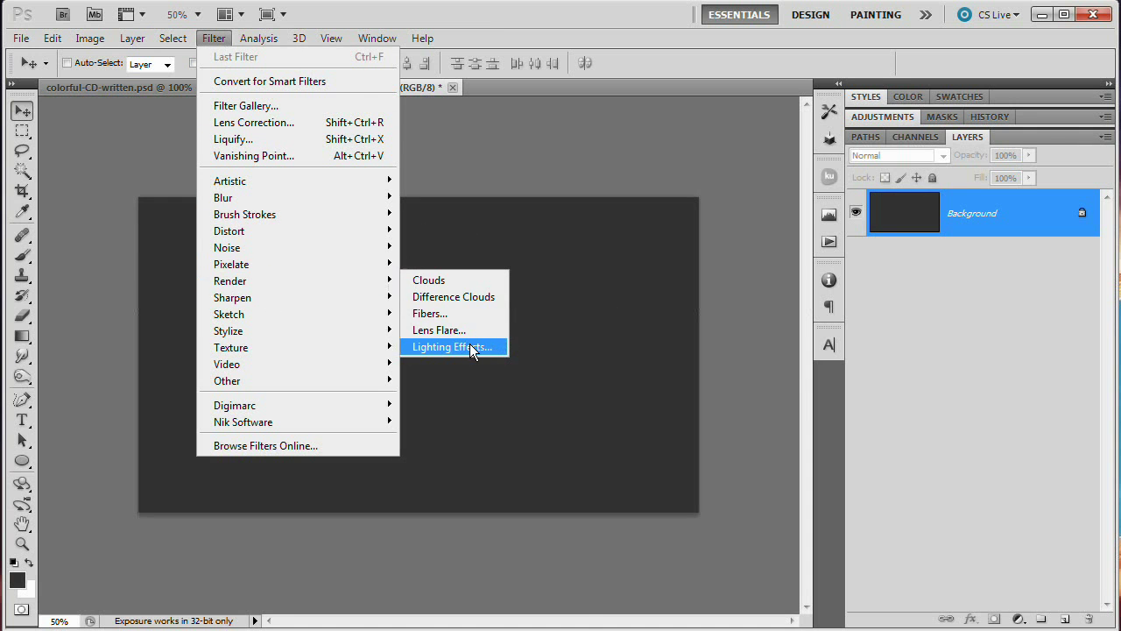
click(476, 347)
drag(778, 199, 643, 123)
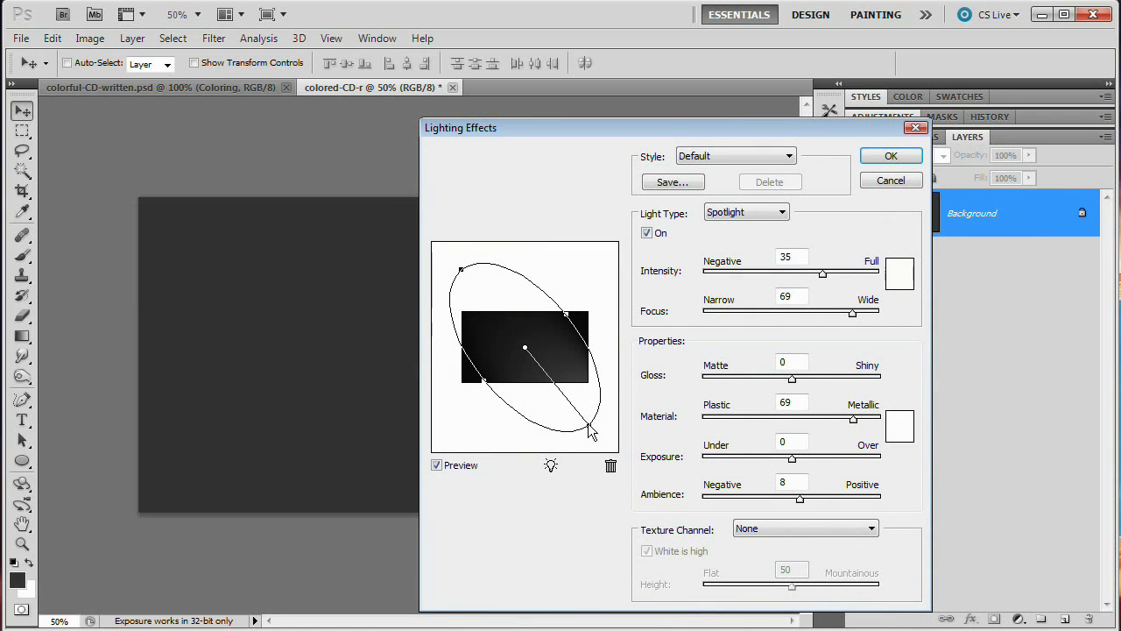
drag(591, 426, 525, 275)
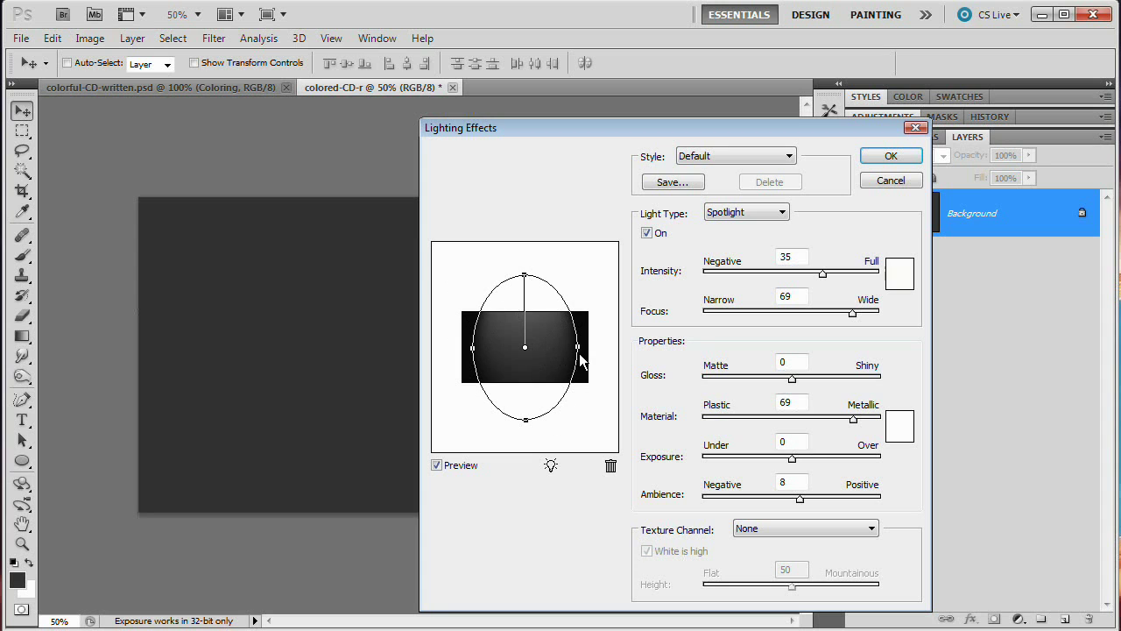
drag(577, 347, 597, 348)
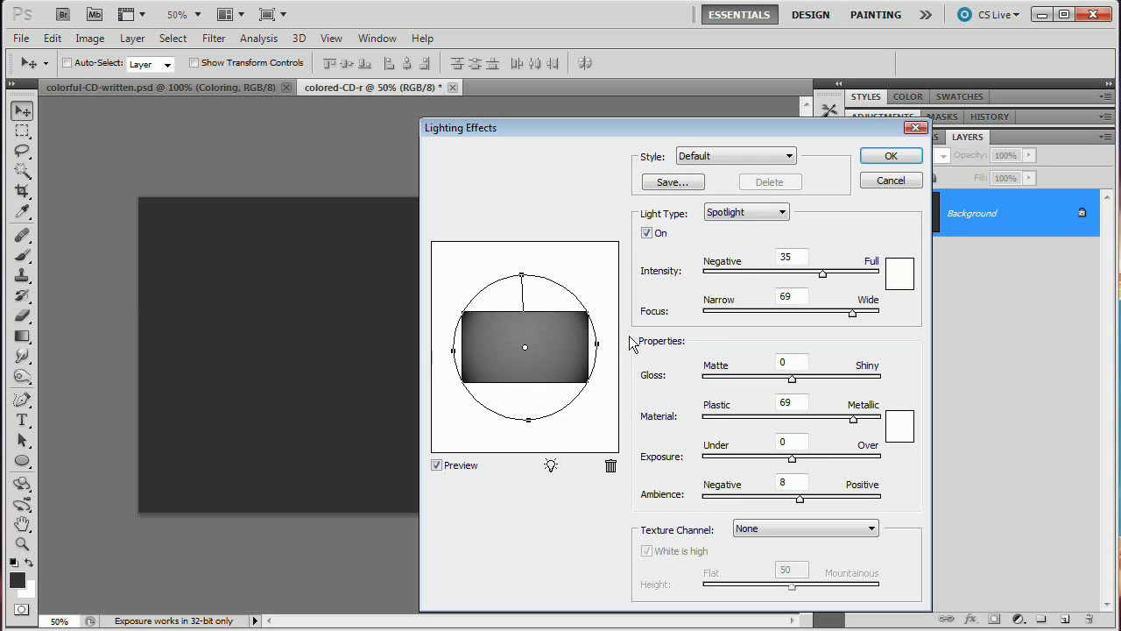
click(904, 156)
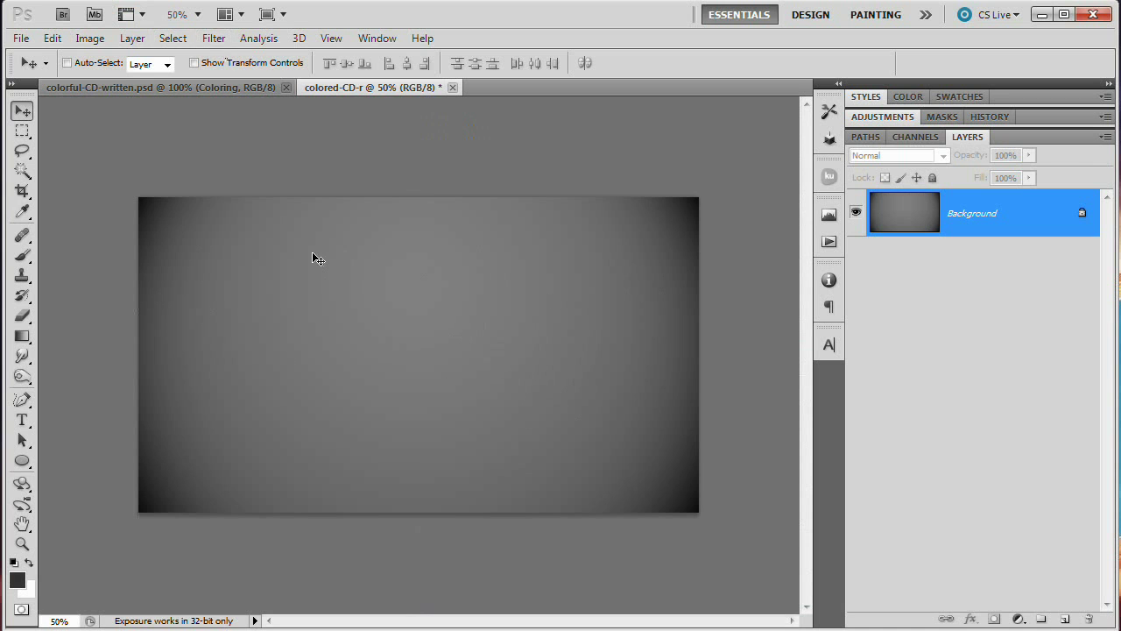
Step: Add 2% uniform noise to the background
click(214, 38)
mouse_move(350, 247)
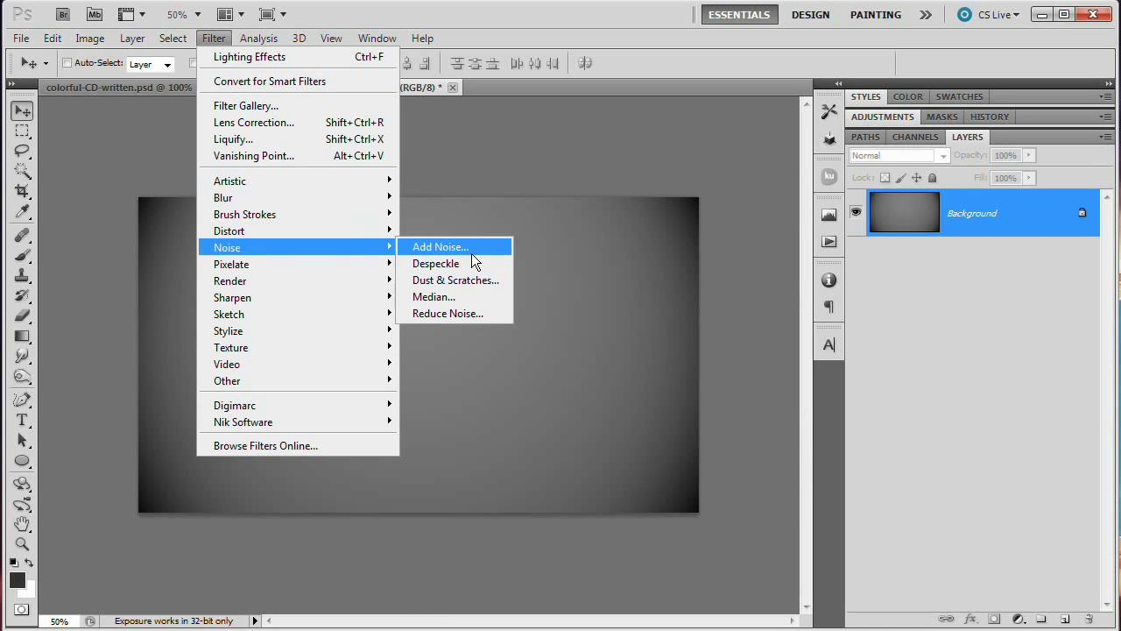
click(438, 243)
click(465, 398)
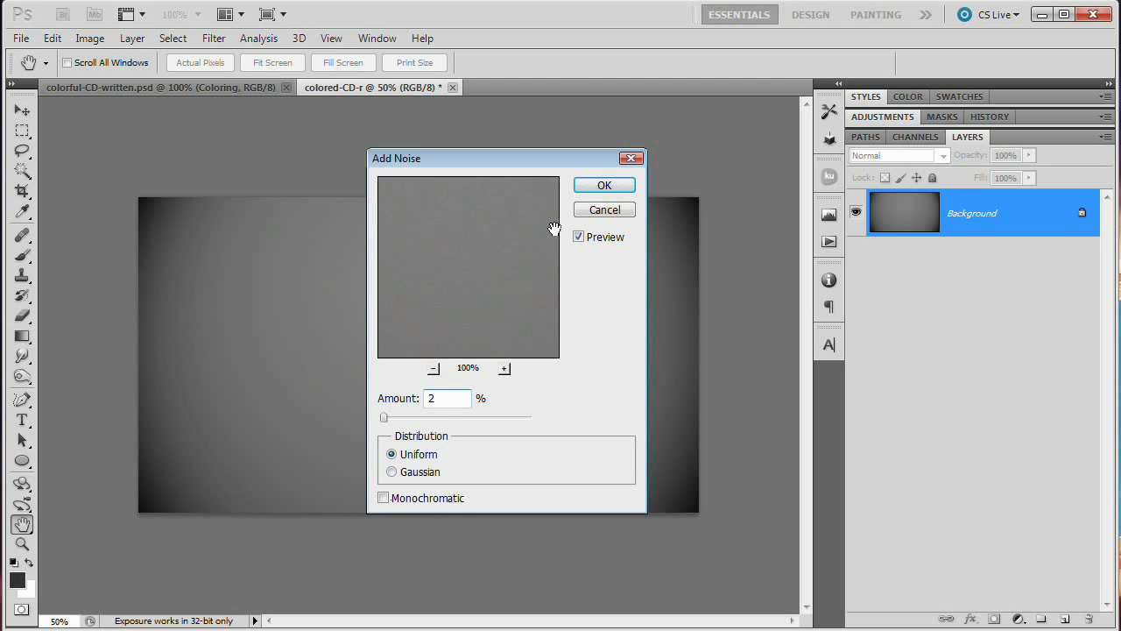
click(624, 184)
key(v)
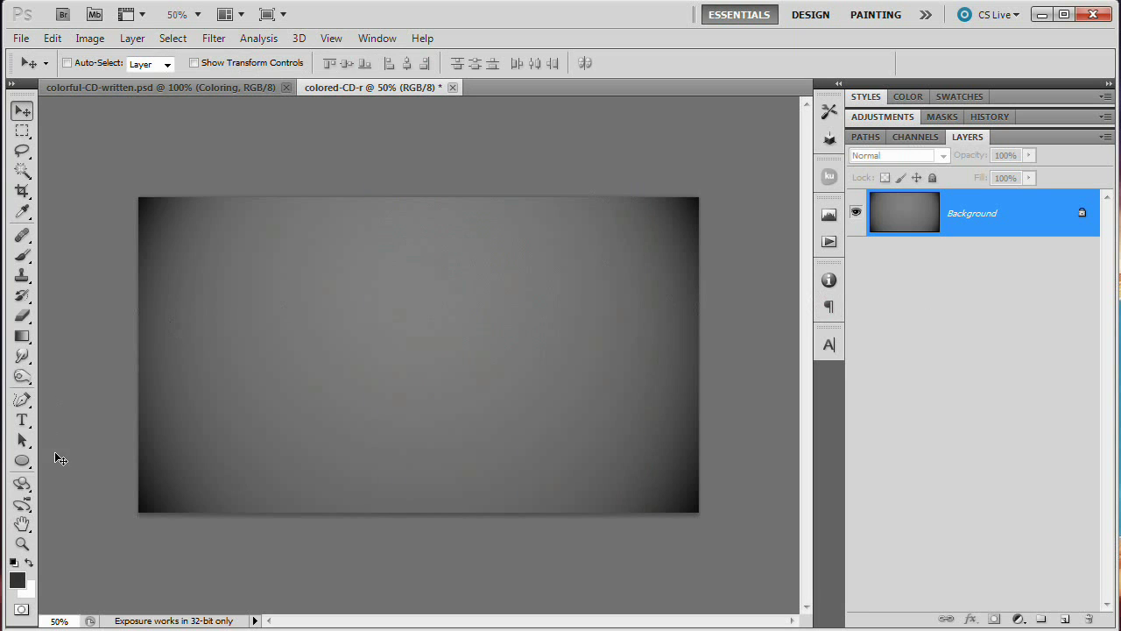
Step: Draw a large #333333 circle shape with the Ellipse Tool, nearly as tall as the canvas, and move it near the canvas centre
click(22, 461)
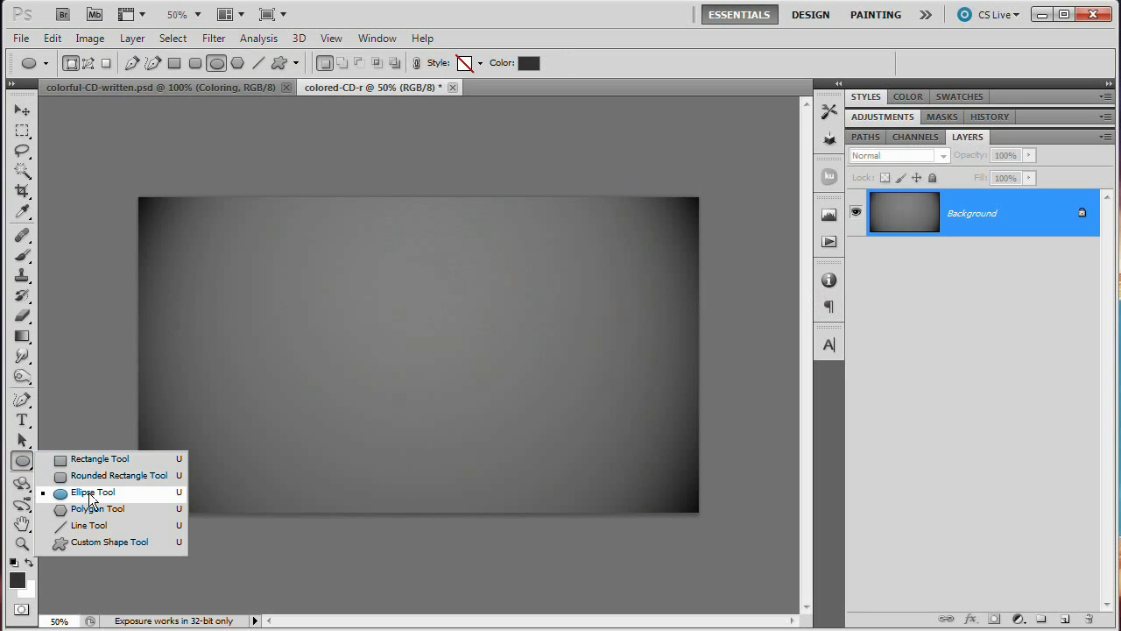
click(114, 459)
click(22, 461)
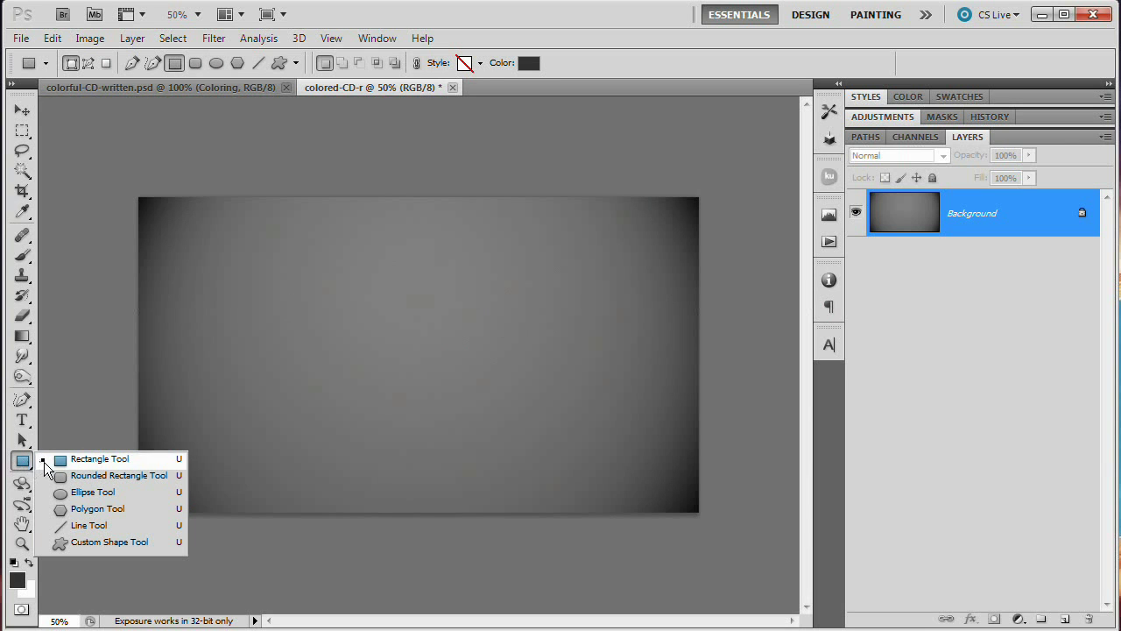
click(85, 493)
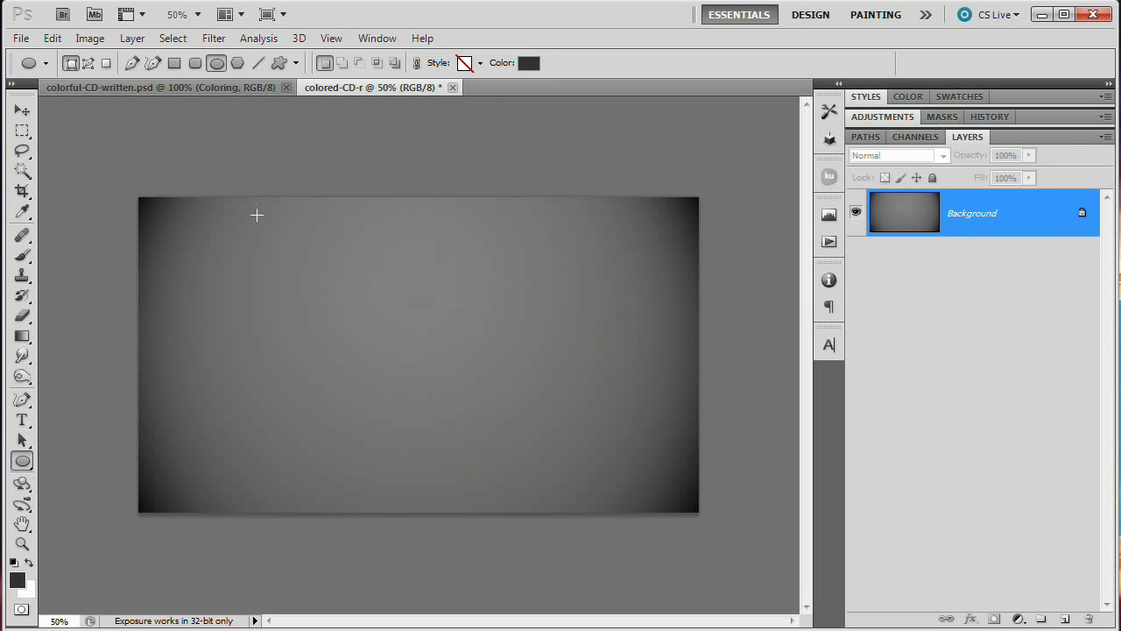
drag(251, 209, 578, 489)
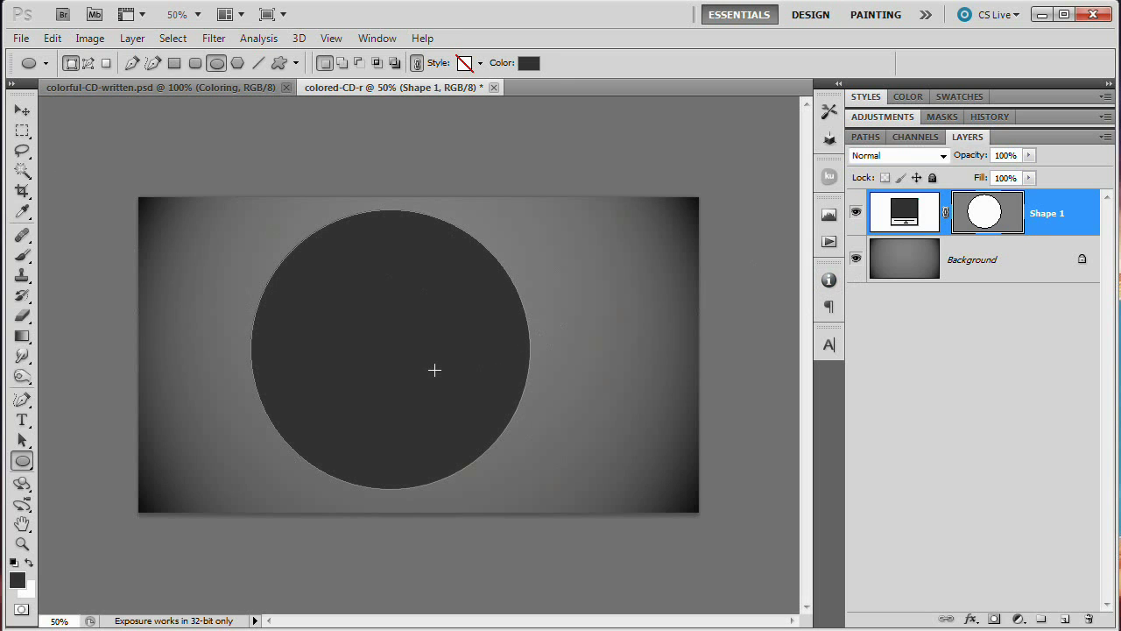
key(v)
drag(353, 305, 372, 315)
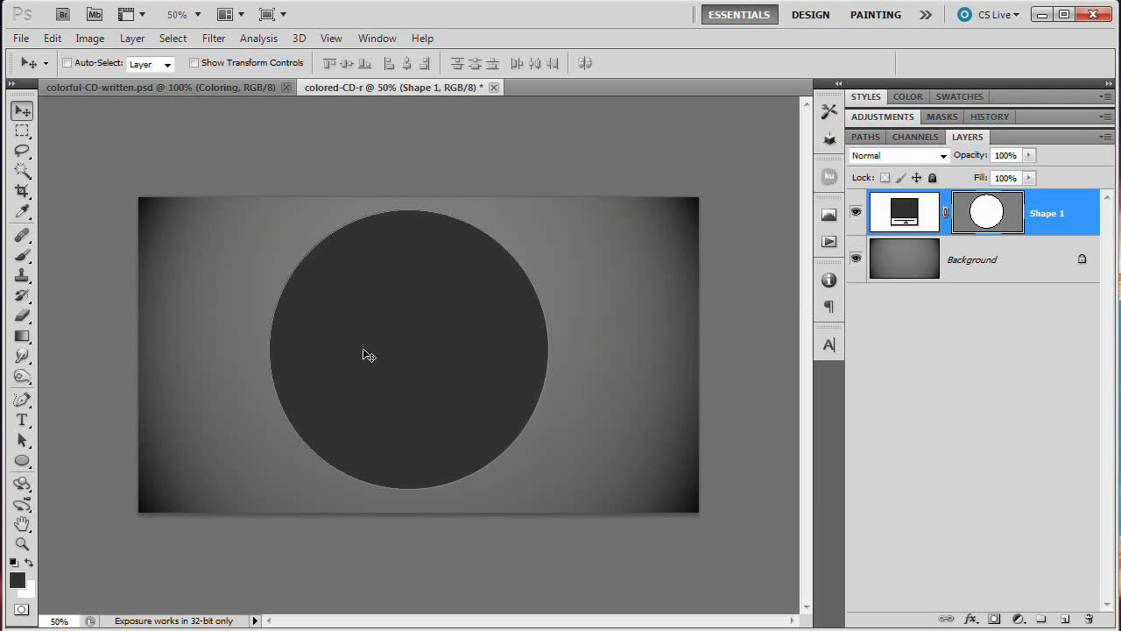
Step: Select the circle's path with the Path Selection Tool, duplicate it in place and set the copy to subtract from the shape
click(22, 440)
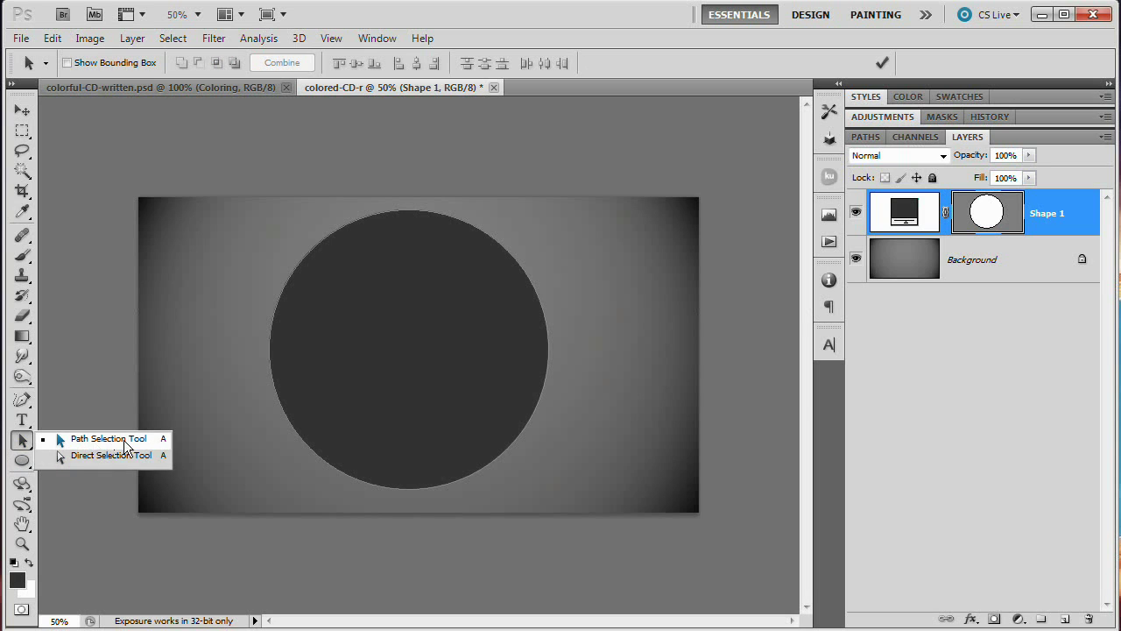
click(87, 440)
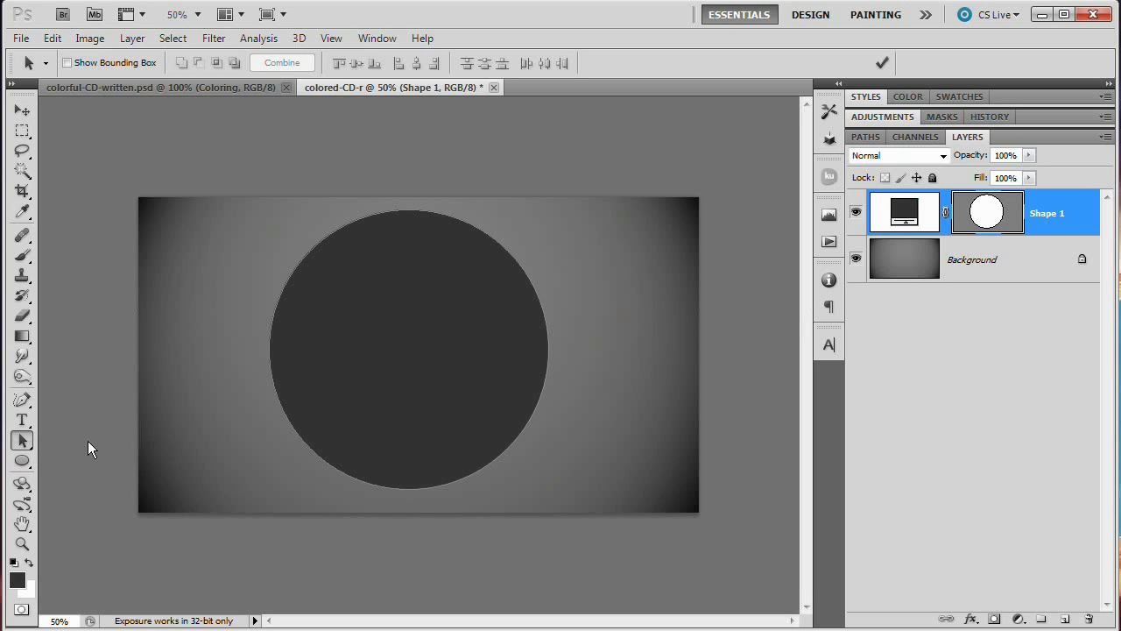
click(521, 273)
click(492, 326)
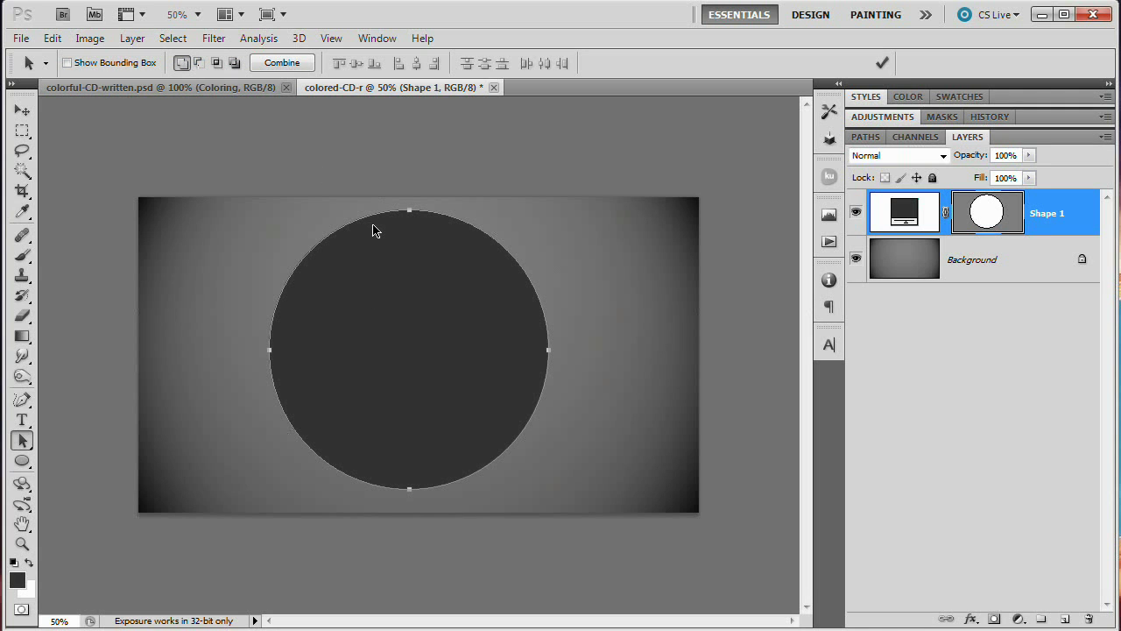
key(minus)
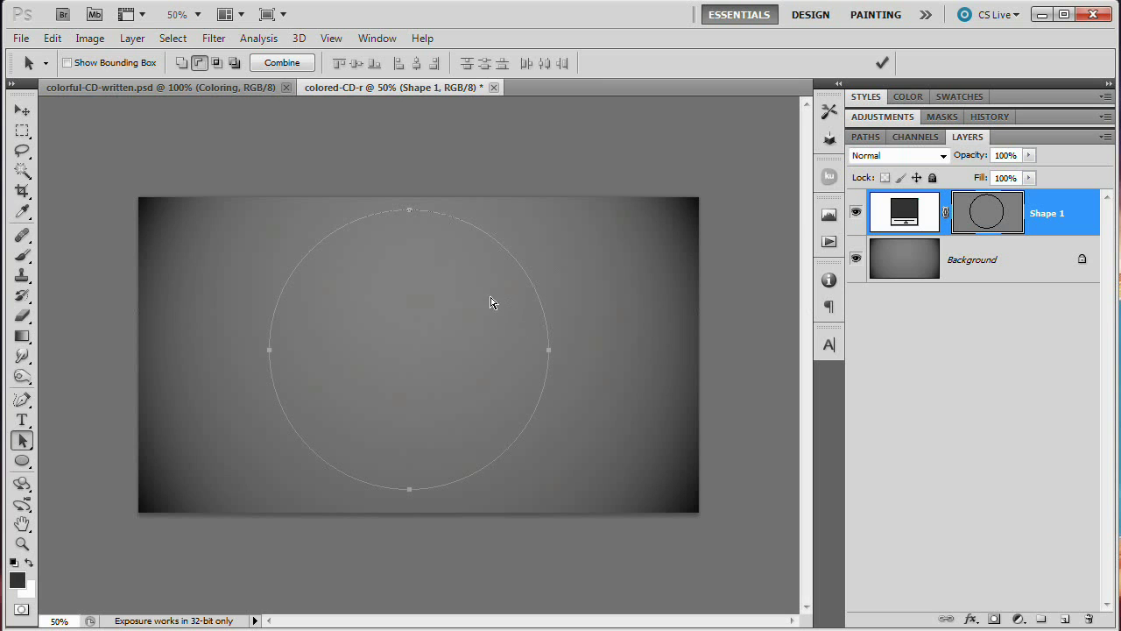
Step: Scale the subtracting circle path around its centre to about 31% to cut the disc's middle hole, and deselect the path
key(ctrl+t)
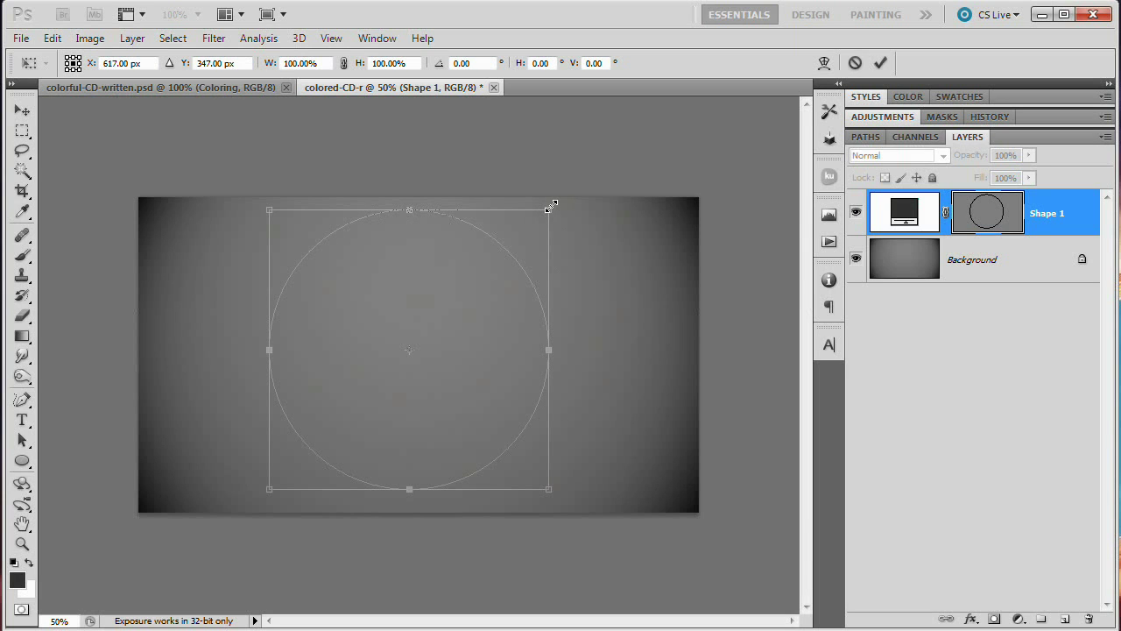
drag(549, 208, 453, 305)
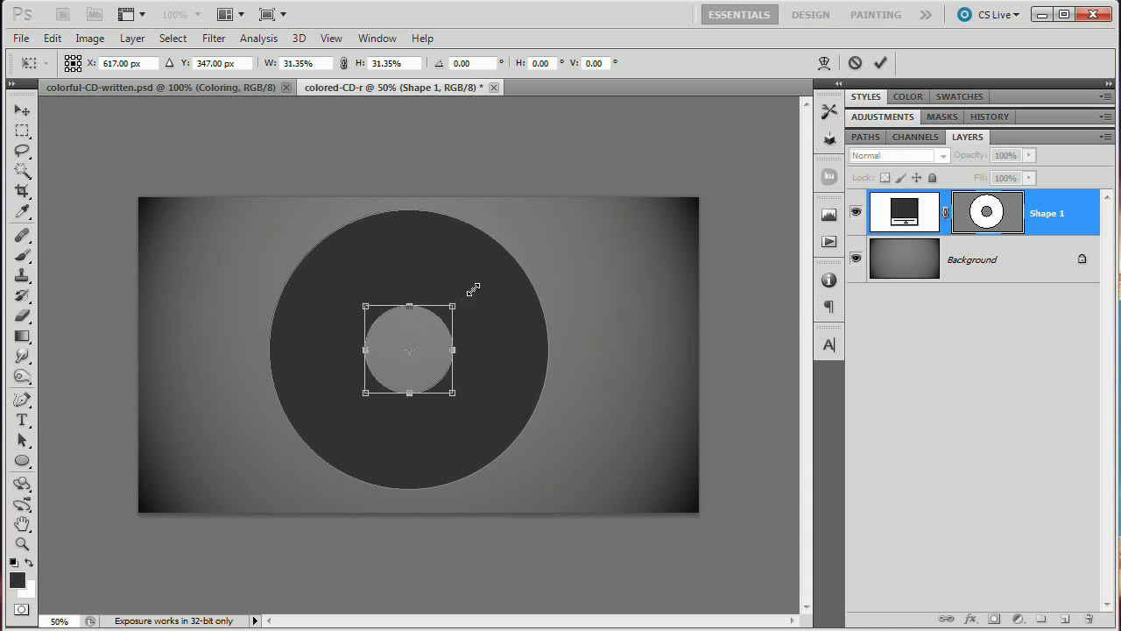
click(876, 63)
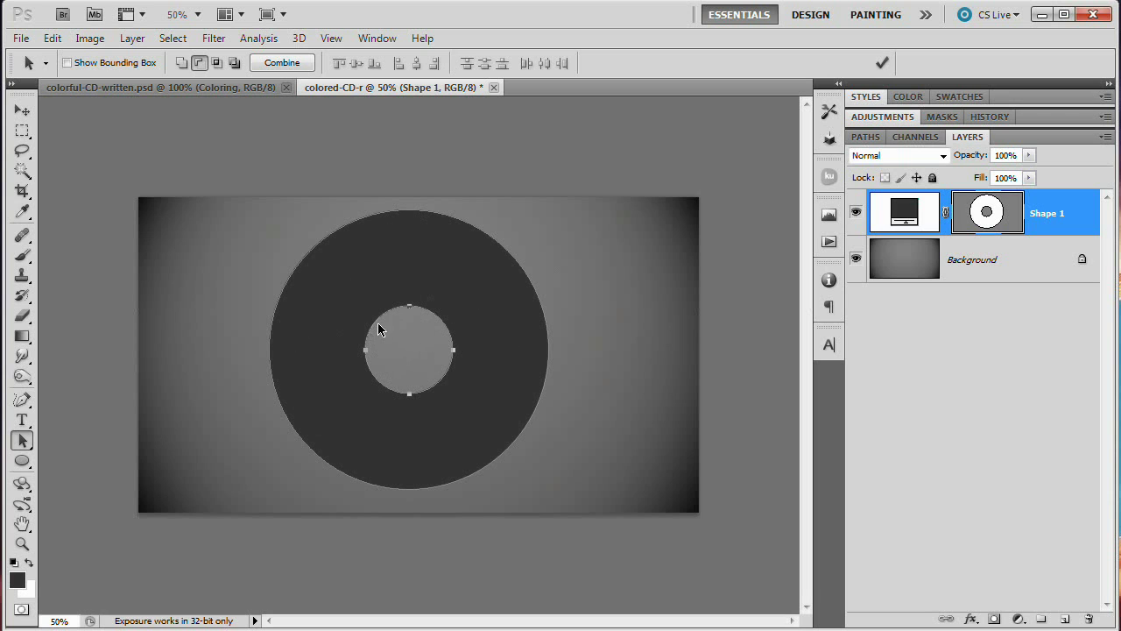
click(882, 62)
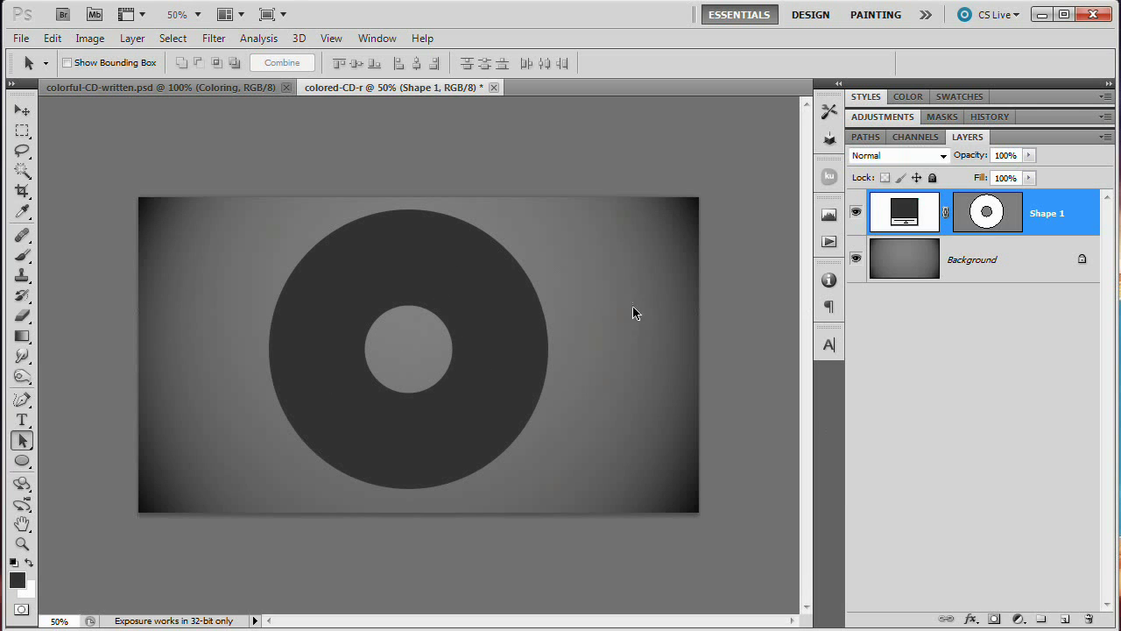
Step: Rename the disc's shape layer as CD-Color
double_click(1049, 214)
text(r)
key(Return)
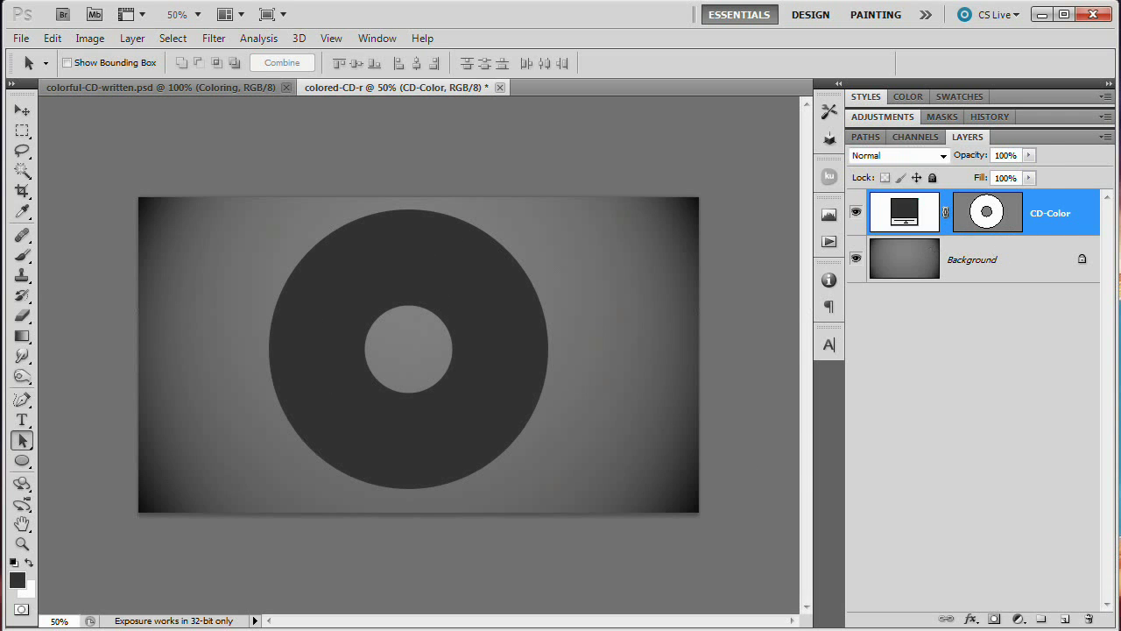
Step: Add an Inner Shadow to the CD-Color layer, with Use Global Light off and the angle set to 90°
click(133, 38)
mouse_move(191, 133)
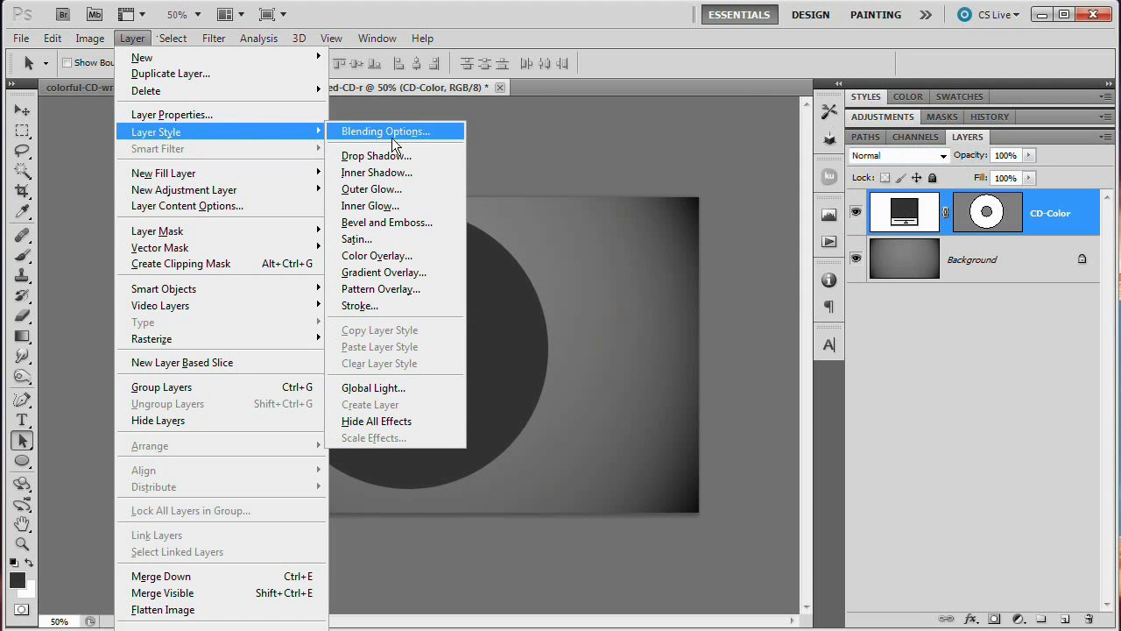
click(388, 173)
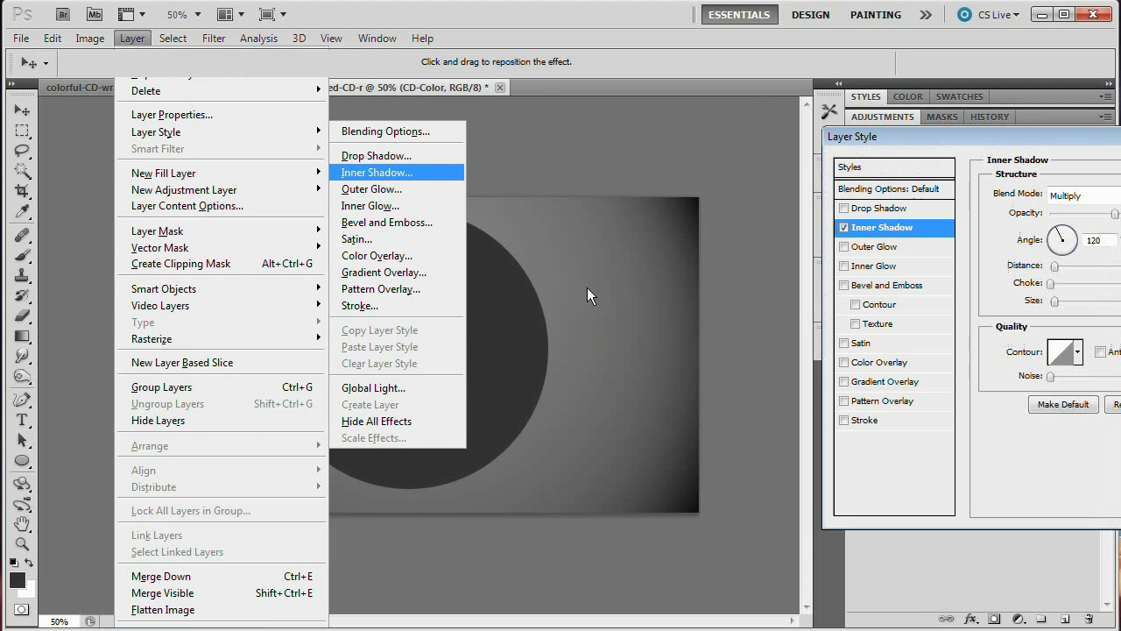
drag(920, 138, 648, 175)
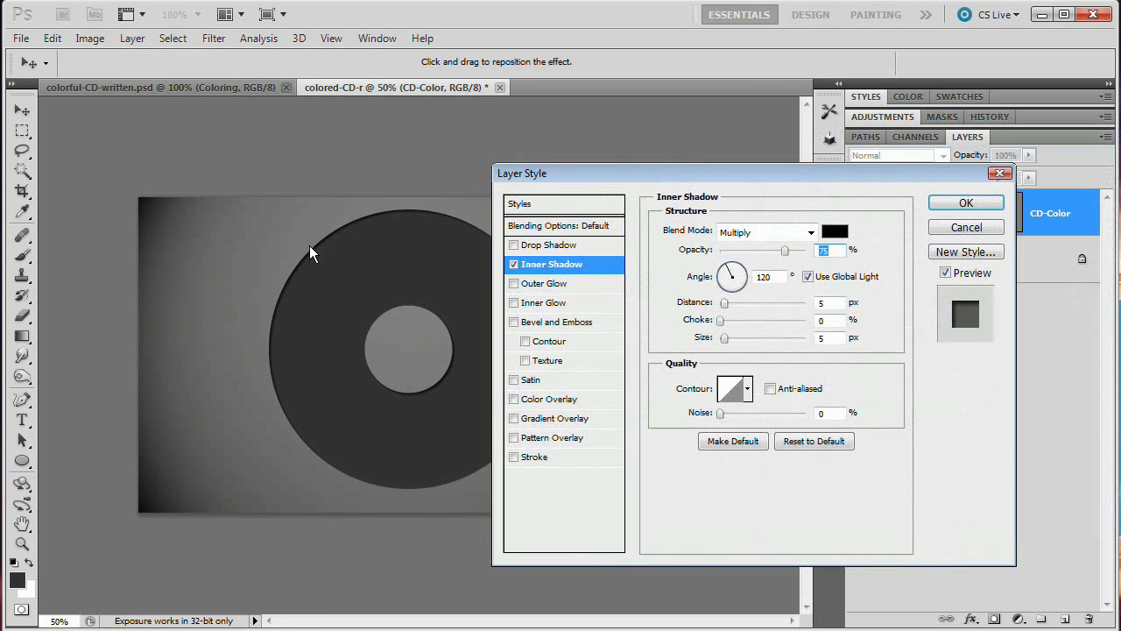
click(807, 277)
double_click(764, 277)
text(90)
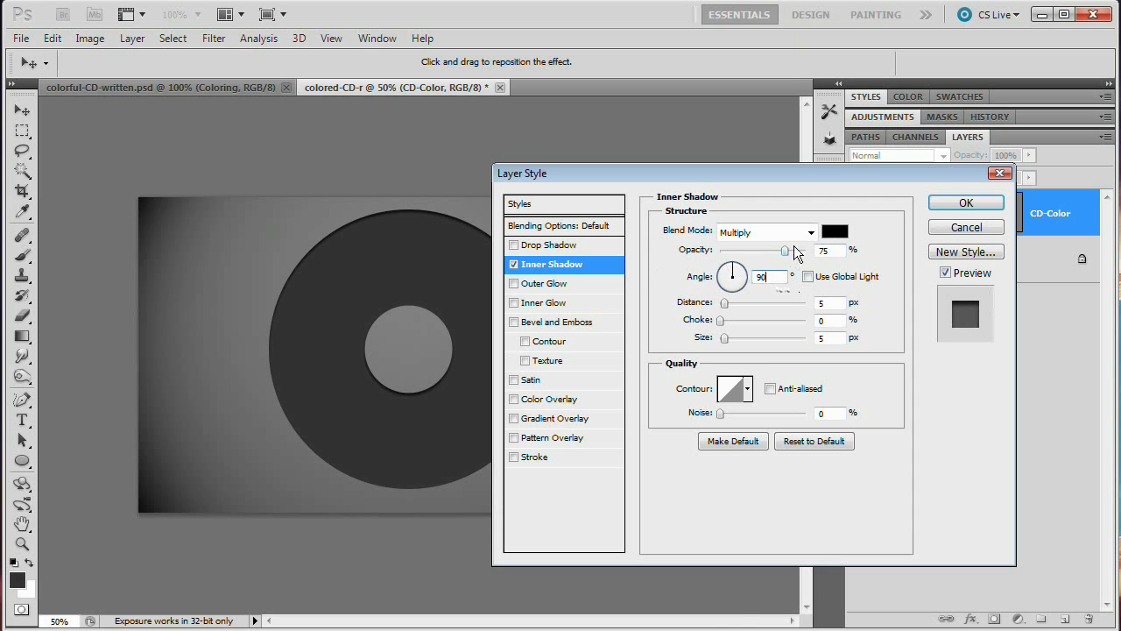
Step: Set the Inner Shadow's blend mode to Normal, its colour to white and its opacity to 30%
click(807, 232)
click(762, 242)
click(837, 233)
drag(471, 309, 317, 173)
click(735, 195)
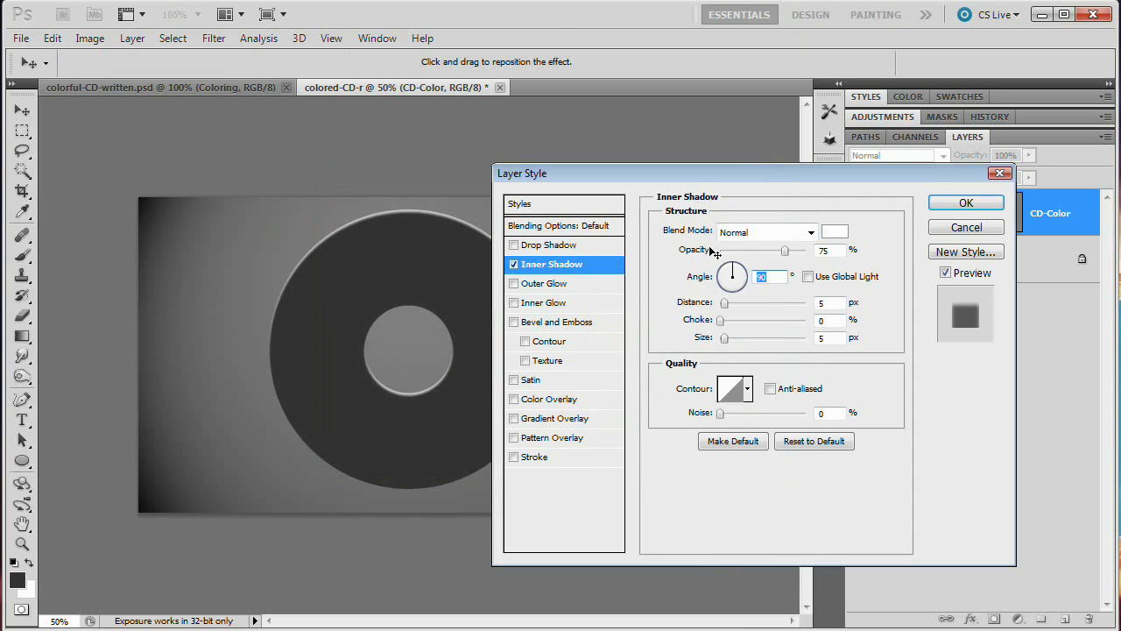
key(shift+Tab)
text(30)
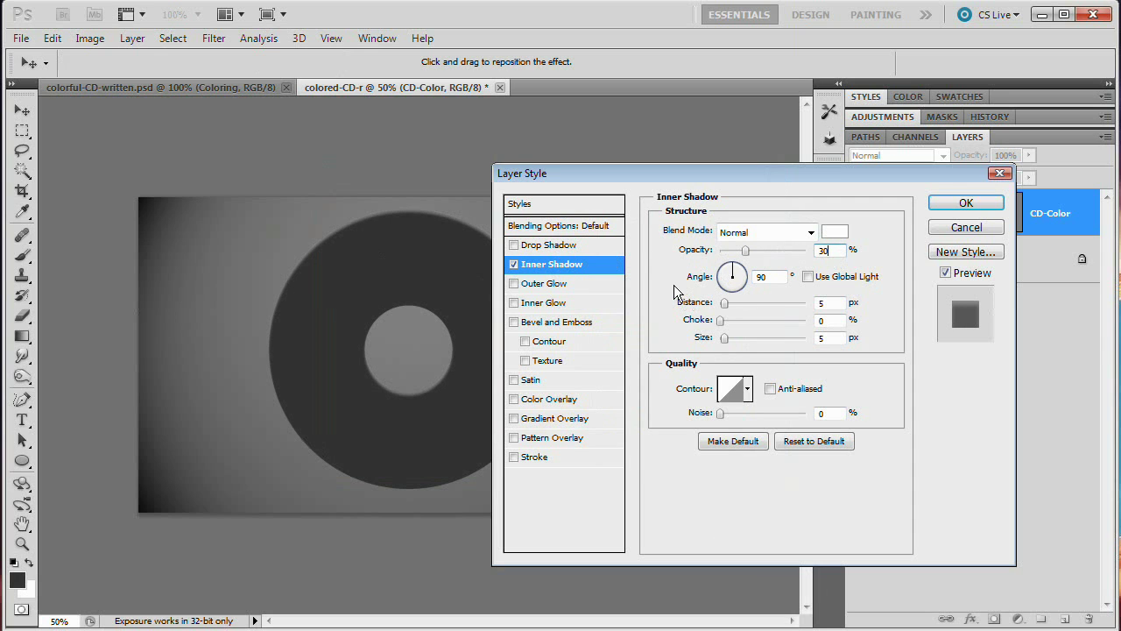
Step: Set the Inner Shadow's distance to 2 px and its size to 0 px
key(Tab)
key(Tab)
text(2)
key(Tab)
key(Tab)
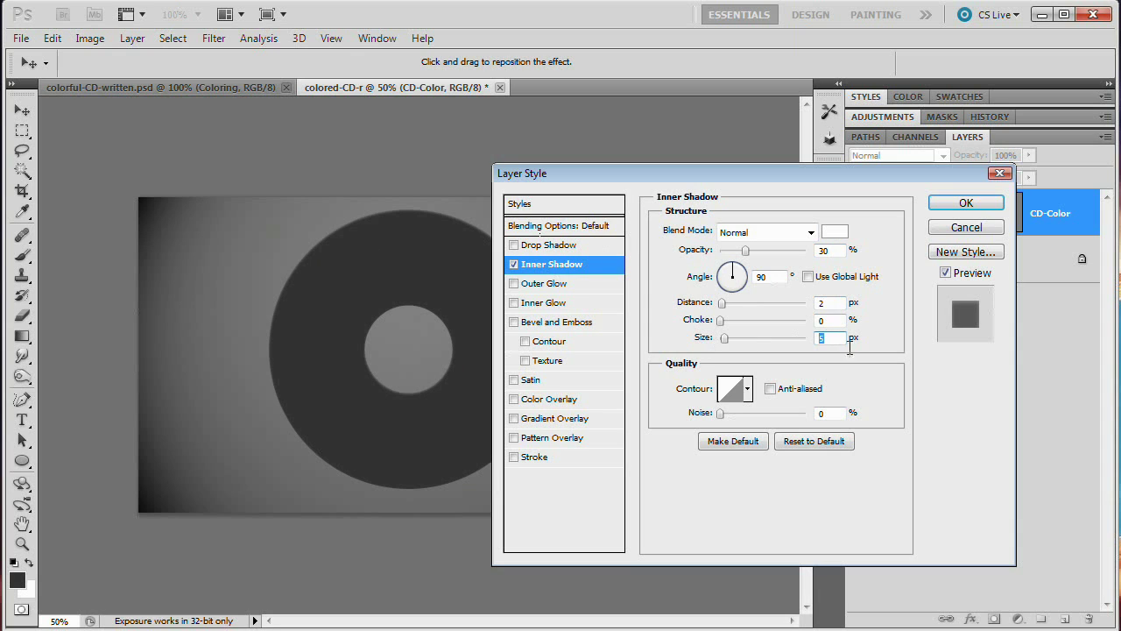
text(0)
Step: Enable a Gradient Overlay on the disc and set its style to Angle
click(515, 419)
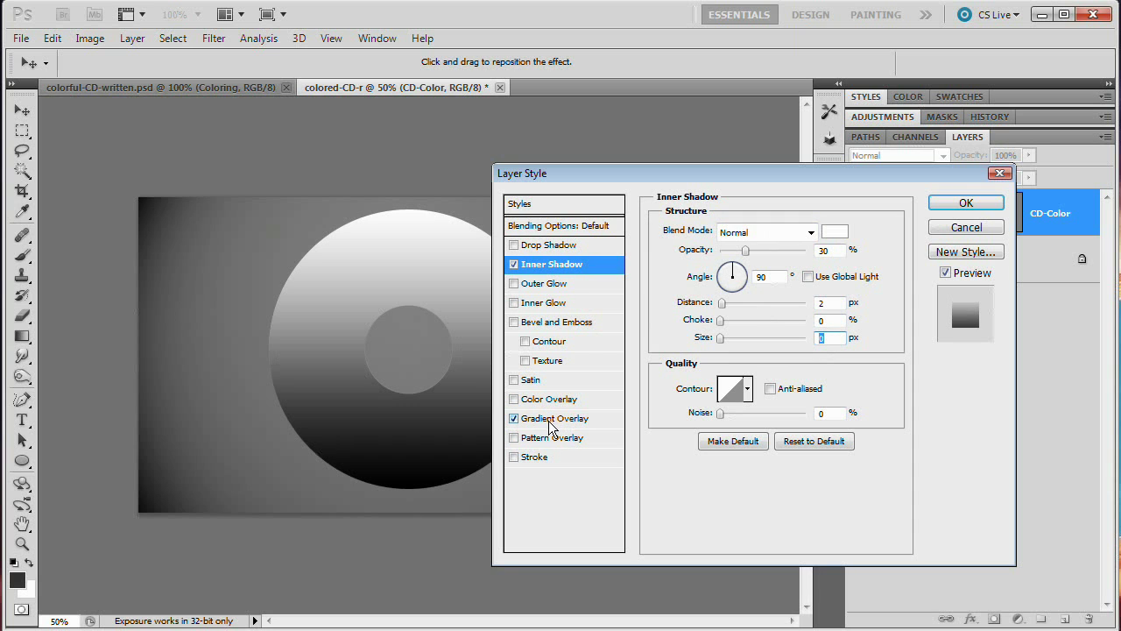
click(536, 421)
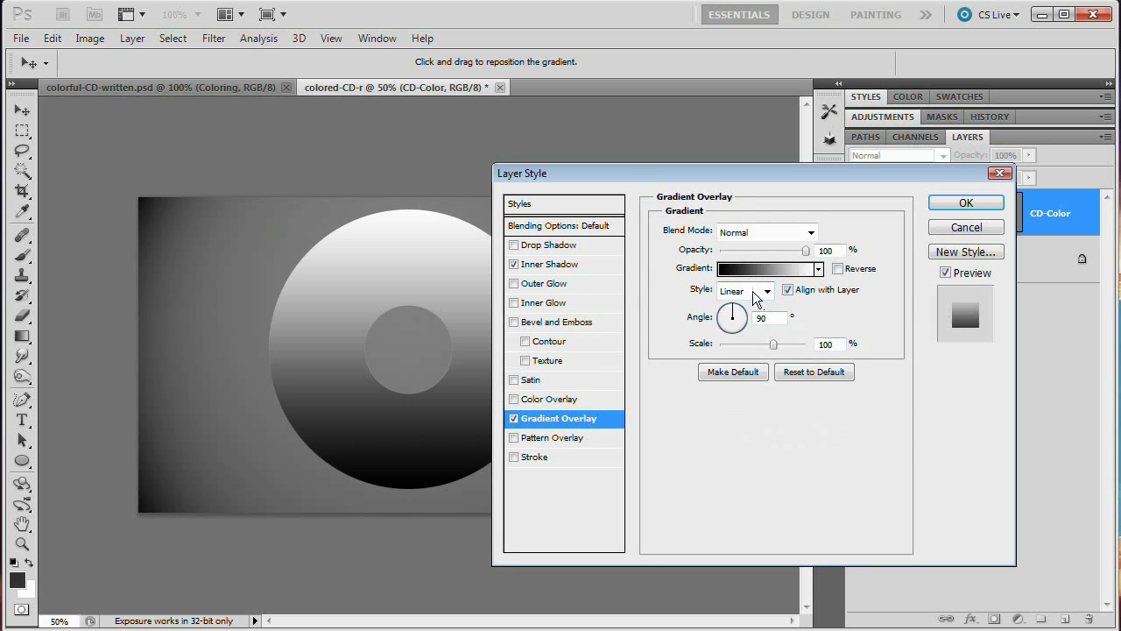
click(765, 292)
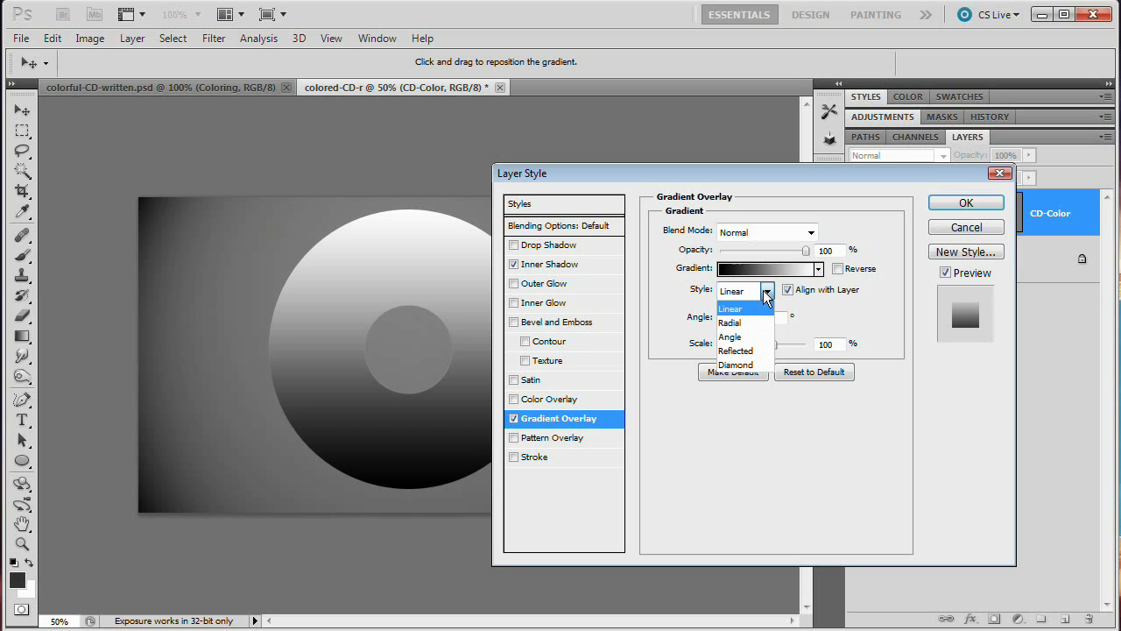
click(733, 338)
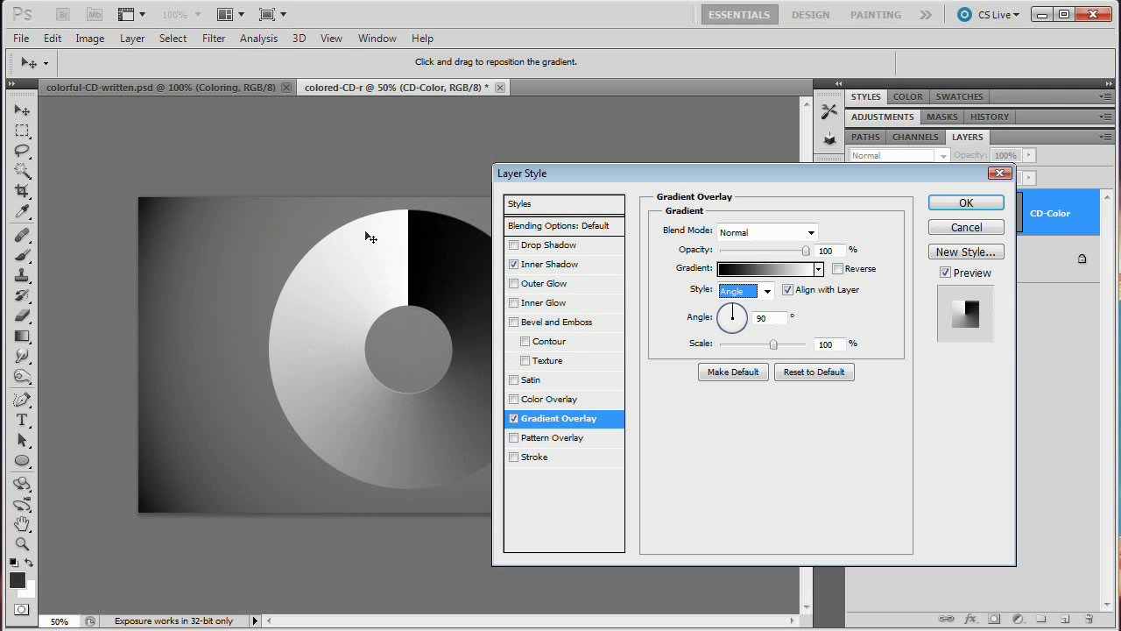
drag(623, 174, 544, 146)
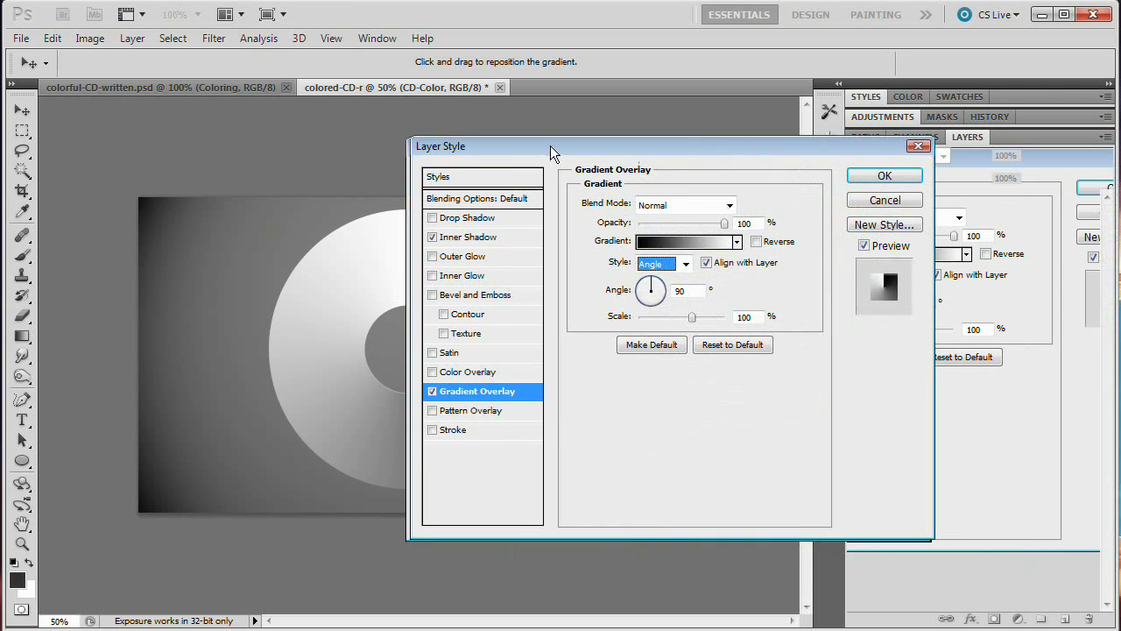
Step: Choose the MetalGradient_II preset as the Gradient Overlay's gradient
click(692, 245)
drag(867, 199, 678, 84)
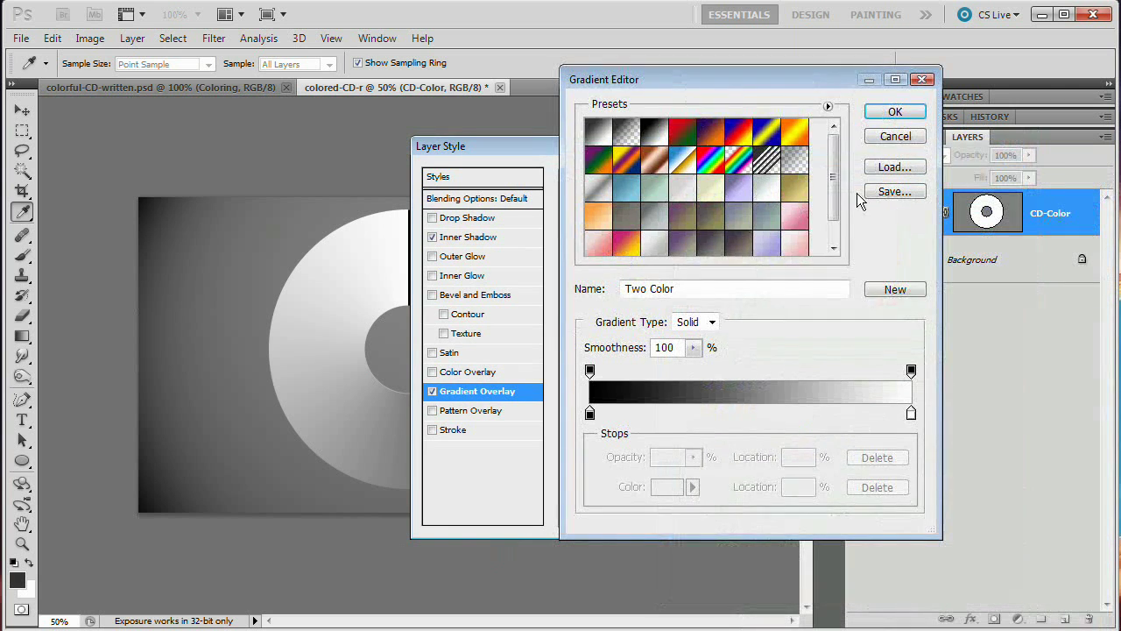
scroll(830, 217, down, 1)
click(774, 243)
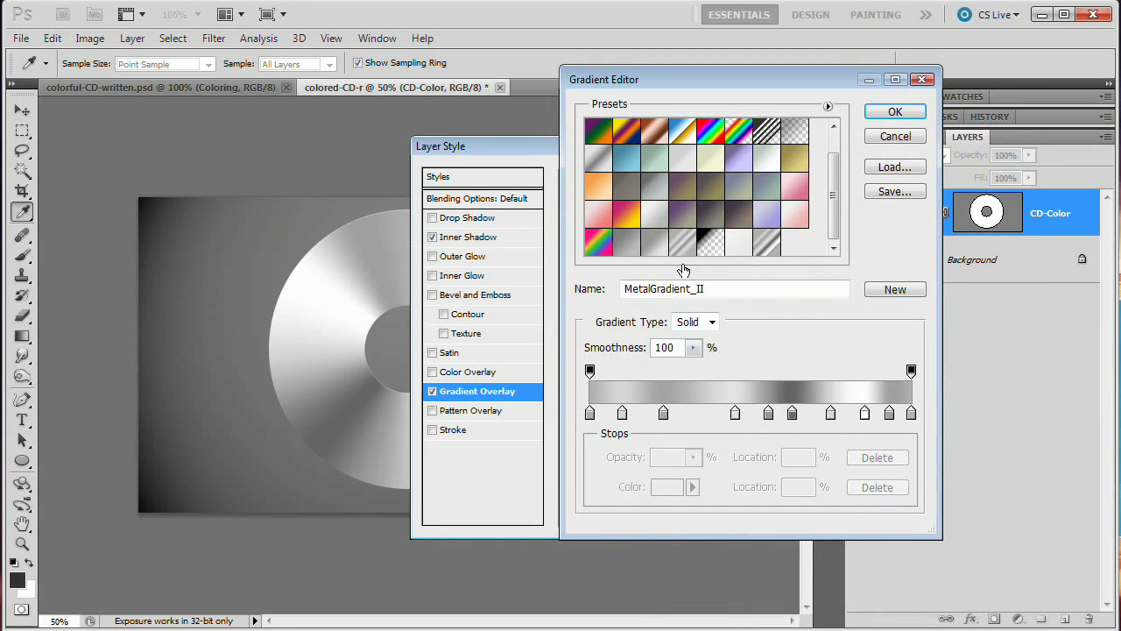
drag(702, 78, 559, 115)
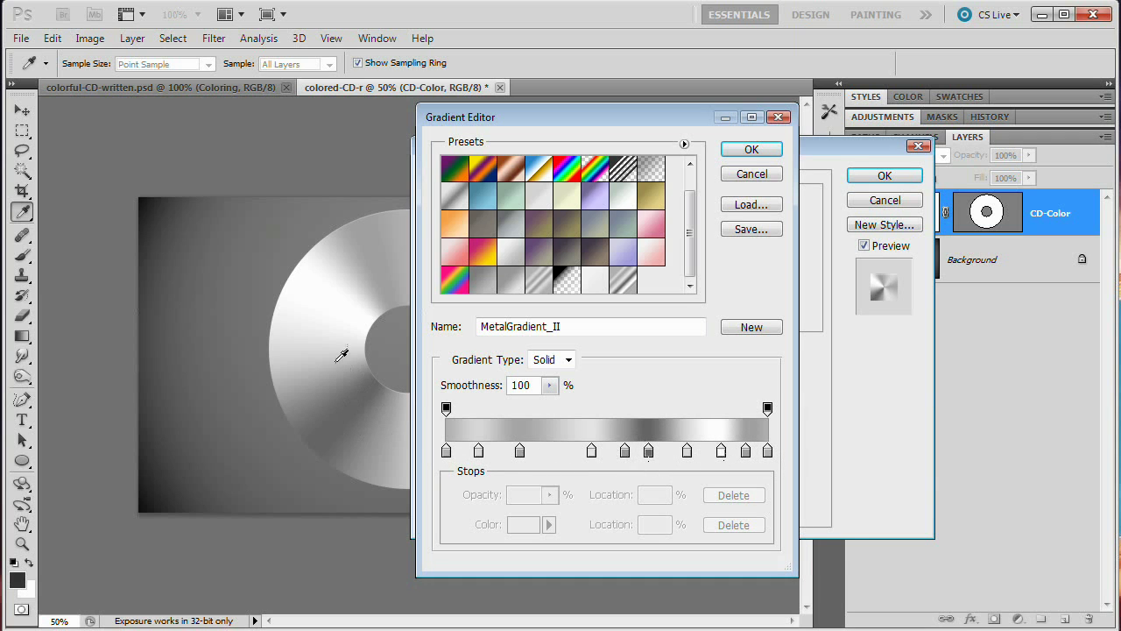
click(752, 149)
Step: Enable a Color Overlay in the CD-Color layer's style and show its settings
drag(654, 151, 625, 128)
click(582, 347)
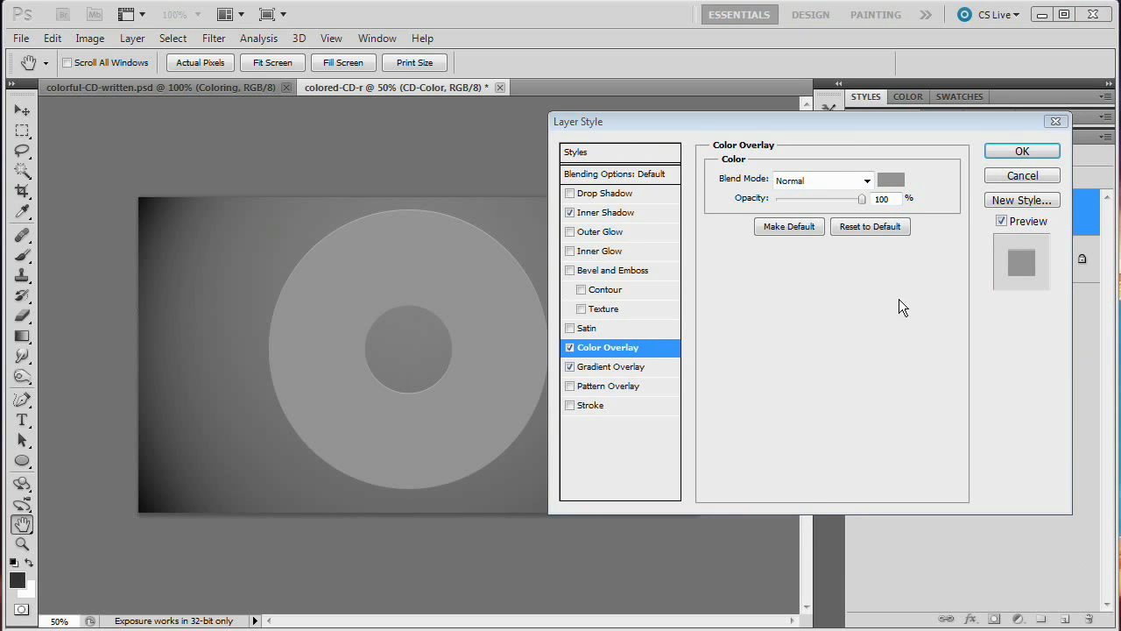
drag(844, 133, 838, 160)
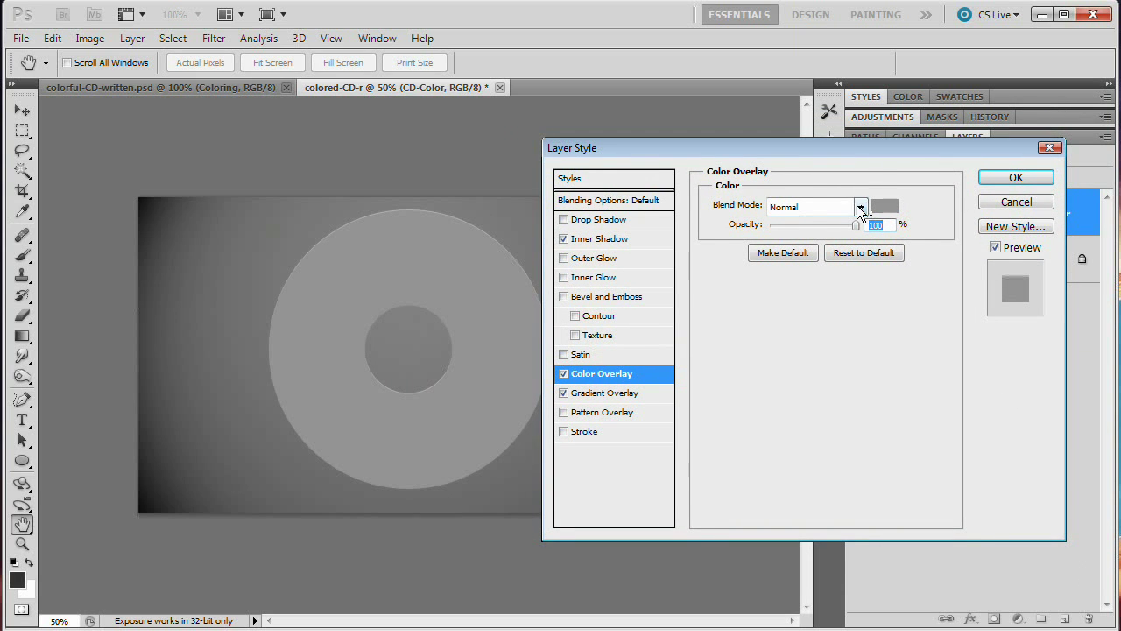
click(620, 394)
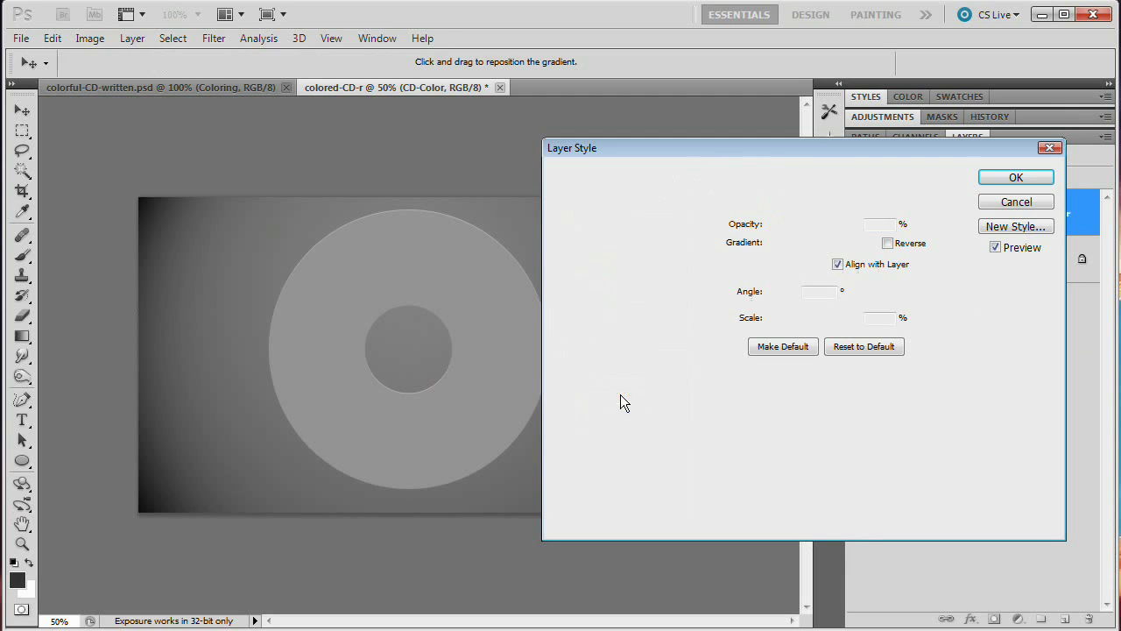
click(617, 373)
Step: Set the Color Overlay's colour to a bright golden yellow
click(884, 205)
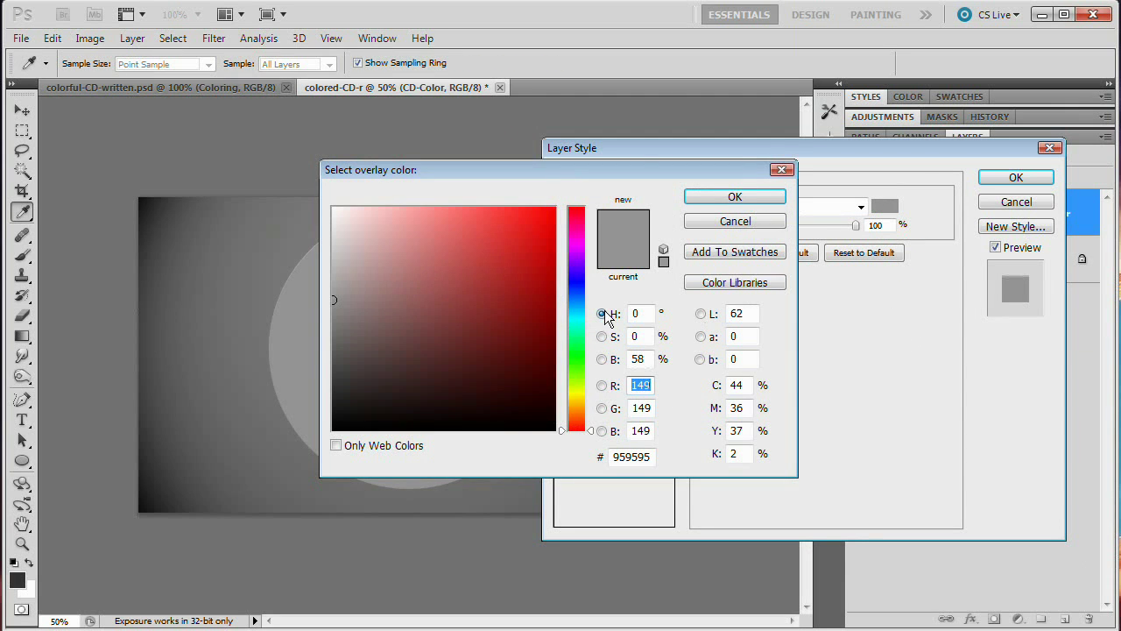
click(576, 390)
click(577, 400)
drag(511, 245, 545, 184)
click(734, 198)
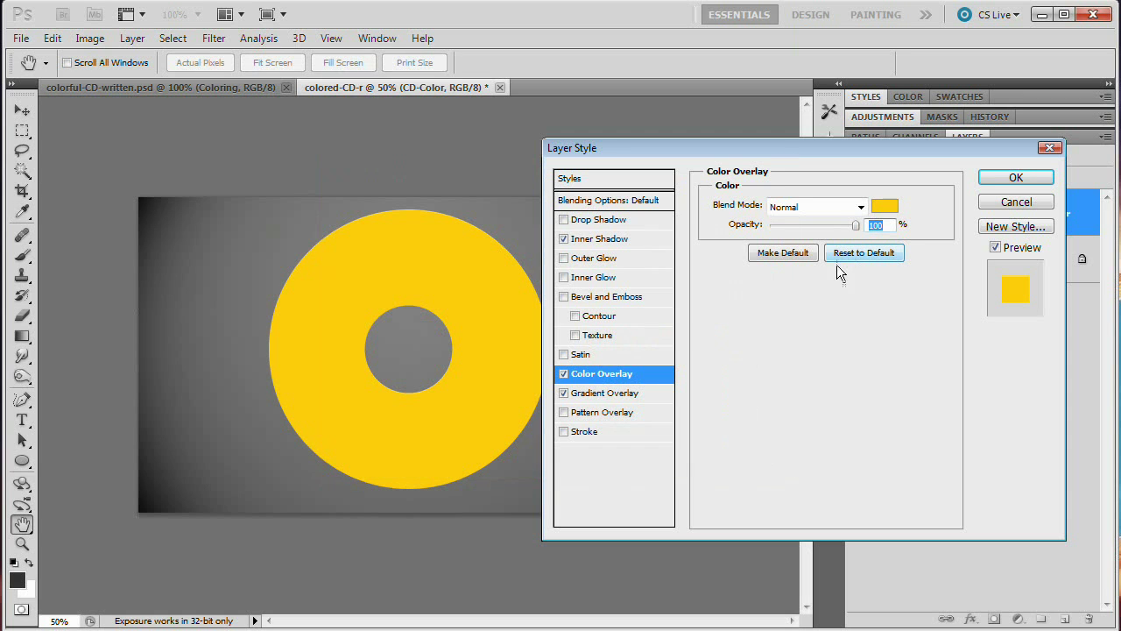
Step: Set the Color Overlay's blend mode to Multiply and its colour to pink #ee5cbc
click(829, 206)
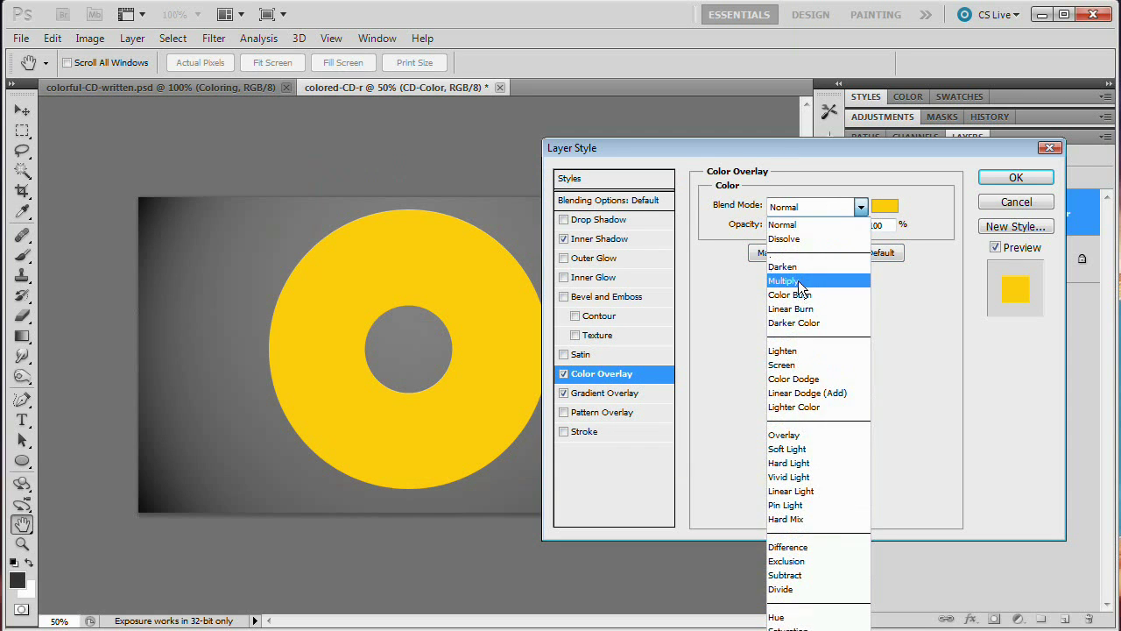
click(794, 278)
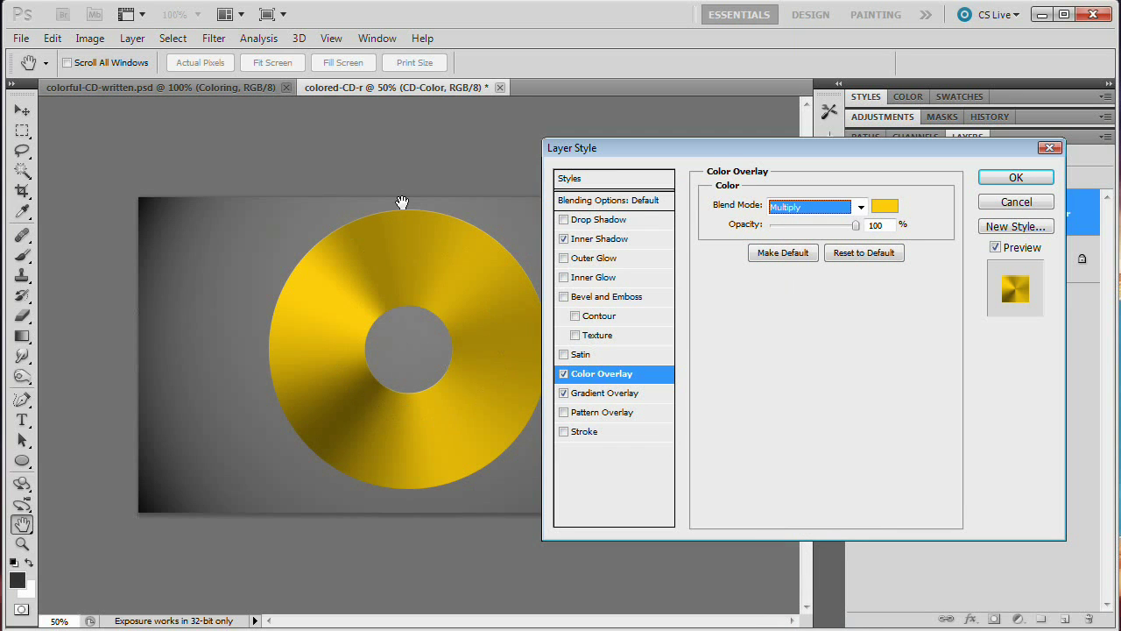
click(885, 206)
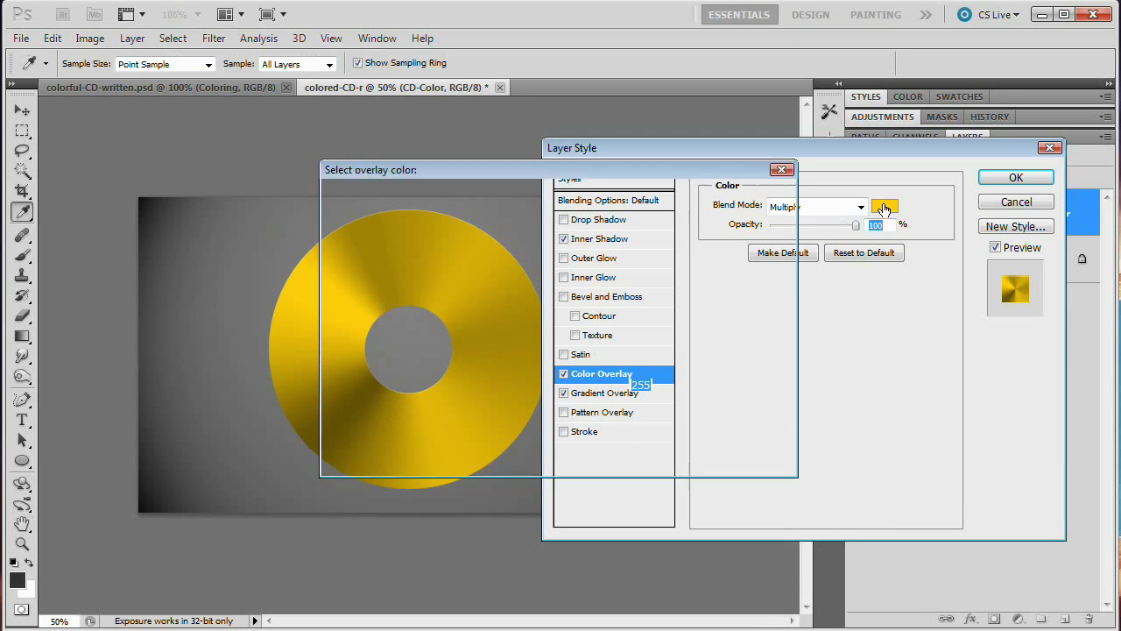
drag(580, 274, 577, 304)
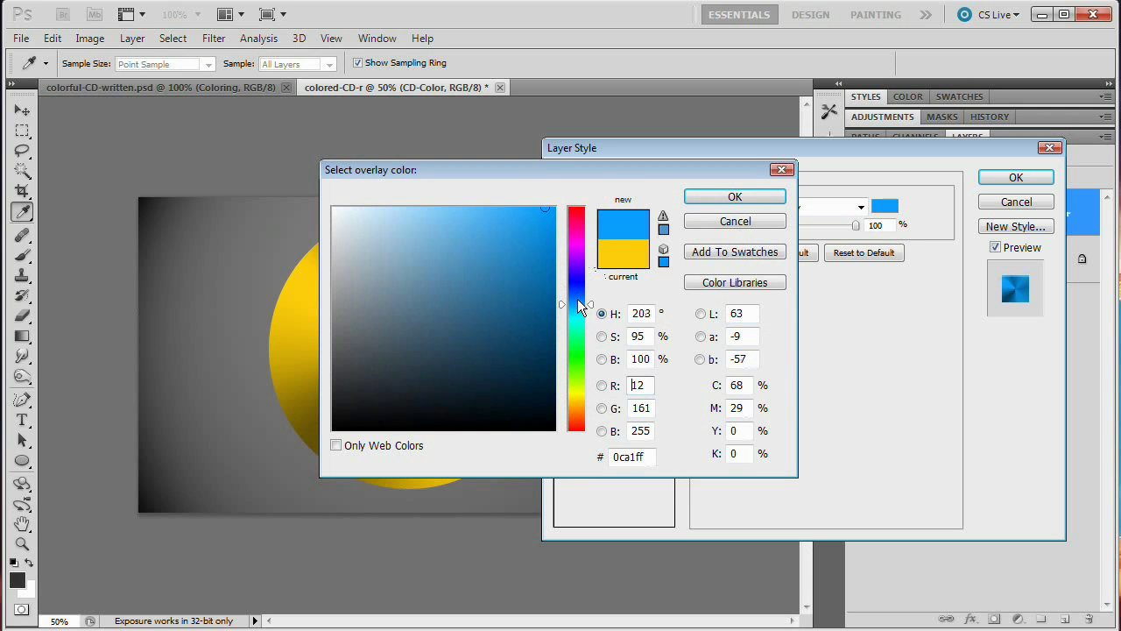
drag(615, 169, 849, 183)
mouse_move(696, 259)
mouse_down()
mouse_move(714, 249)
mouse_move(704, 237)
mouse_up()
drag(832, 256, 832, 244)
drag(736, 241, 717, 235)
click(984, 209)
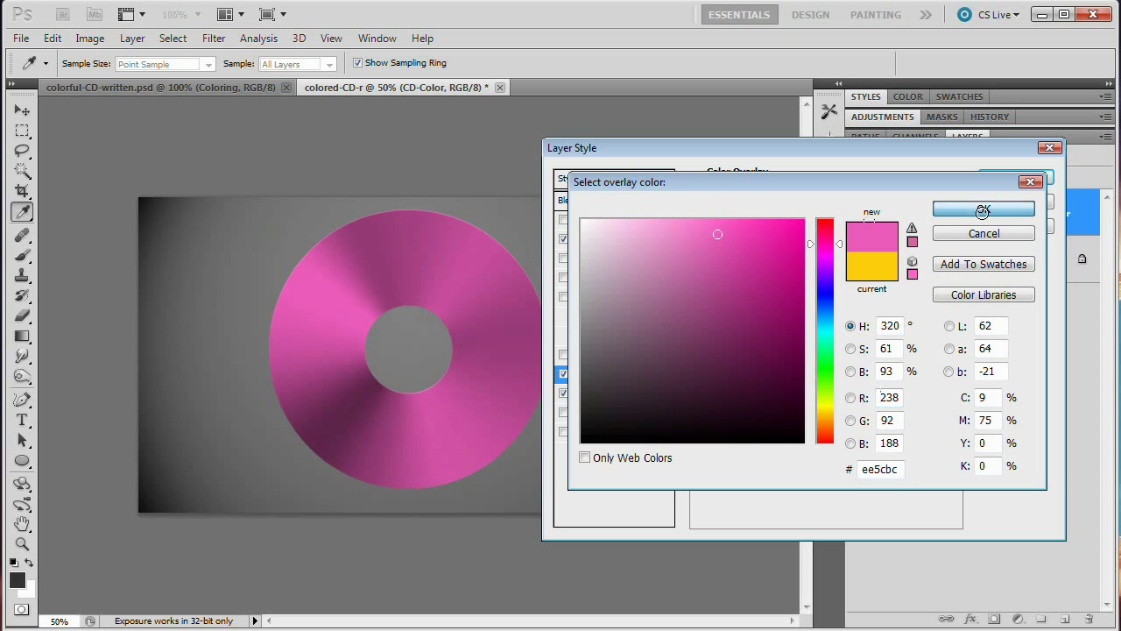
Step: Apply the layer style to the CD-Color layer and save the document
drag(935, 150, 878, 128)
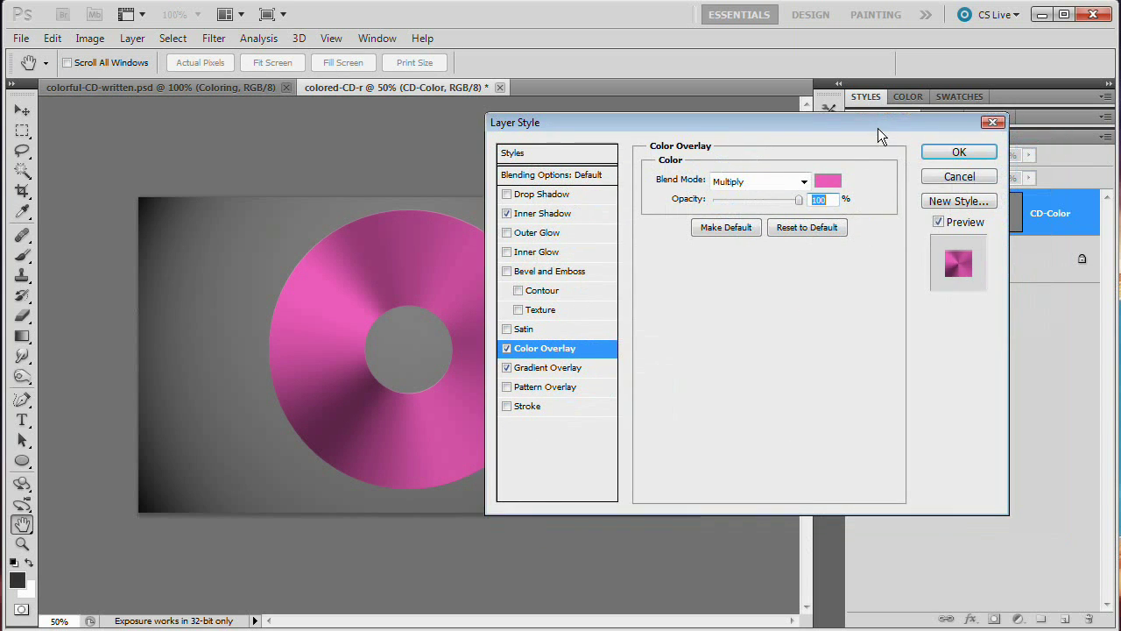
click(965, 155)
key(ctrl+s)
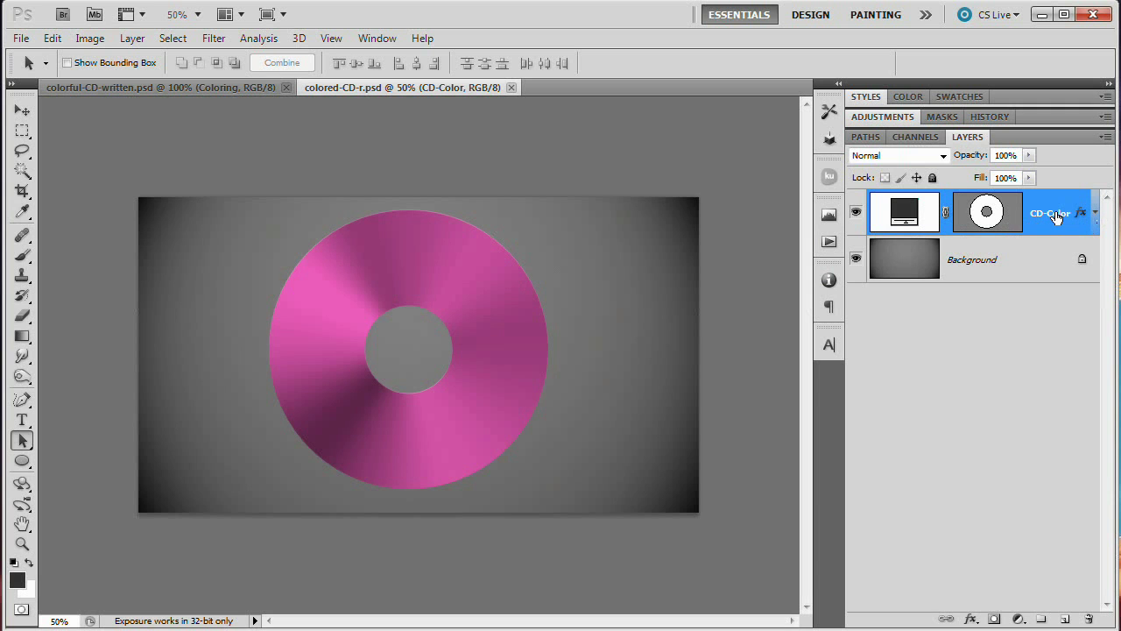
Step: Duplicate the CD-Color layer and clear the layer style from the copy
key(ctrl+j)
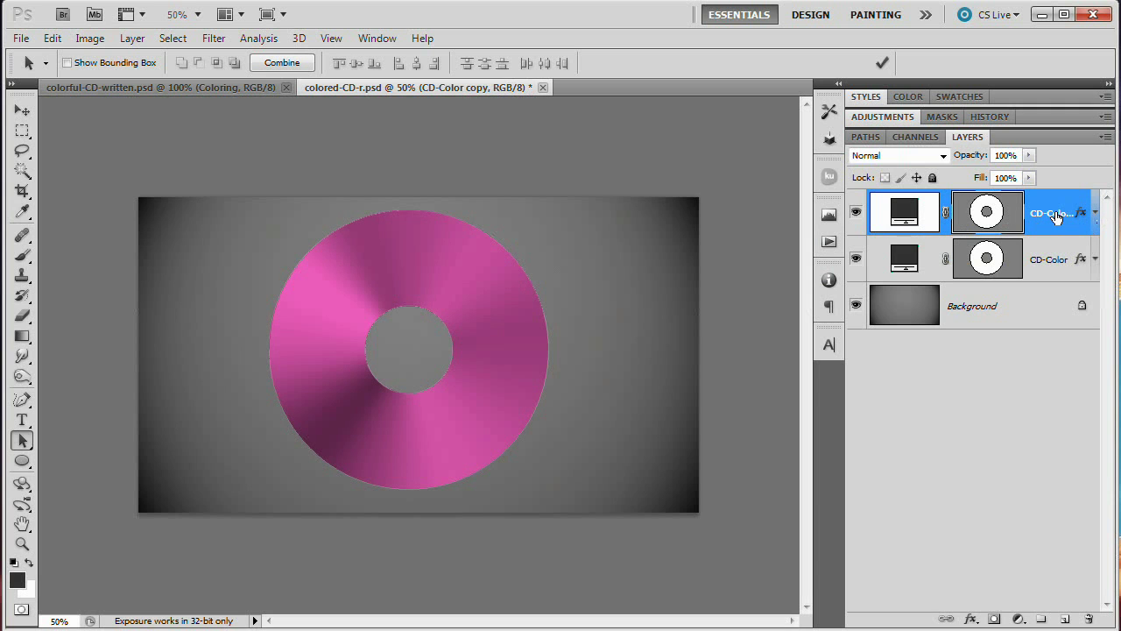
click(133, 37)
mouse_move(289, 131)
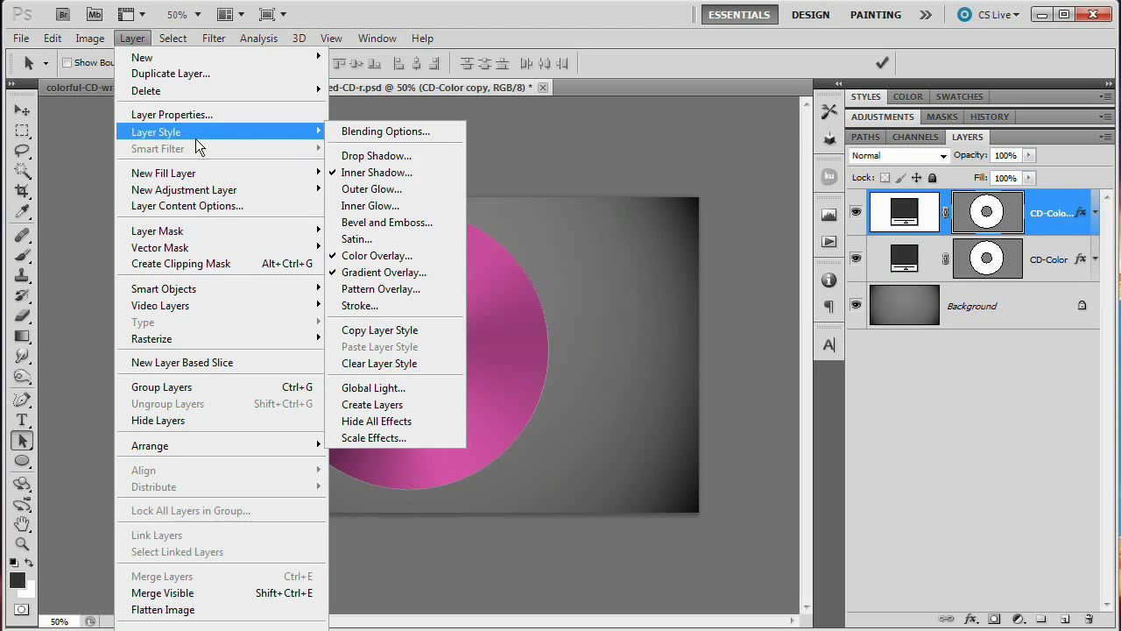
click(411, 362)
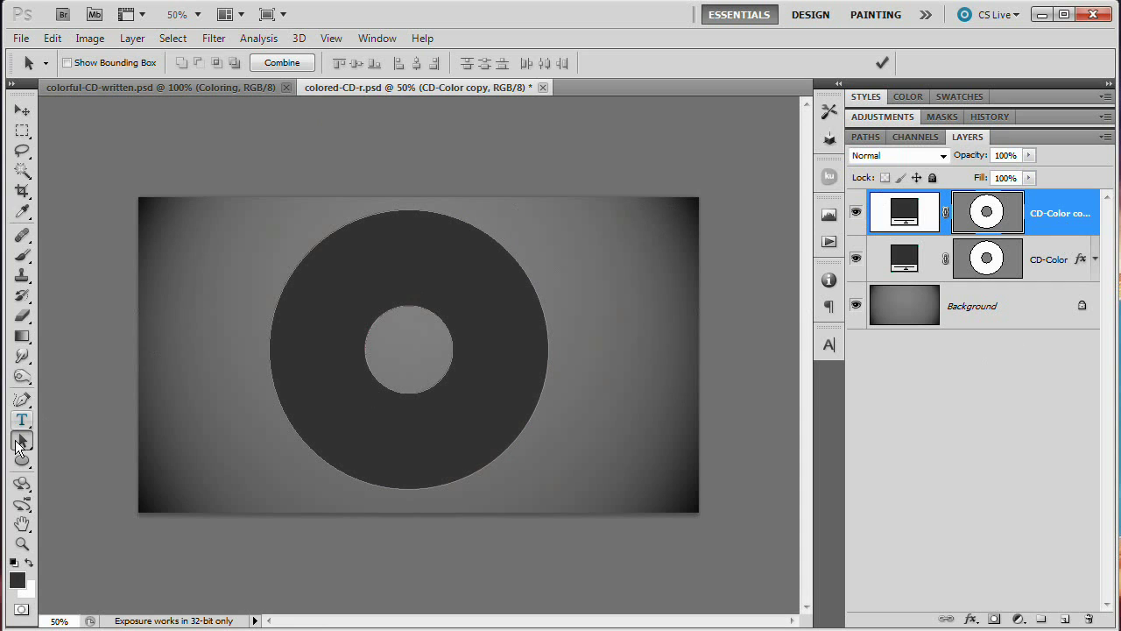
Step: Delete the inner hole's path from the duplicated disc layer and set that layer's Fill to 0%
drag(22, 440, 114, 439)
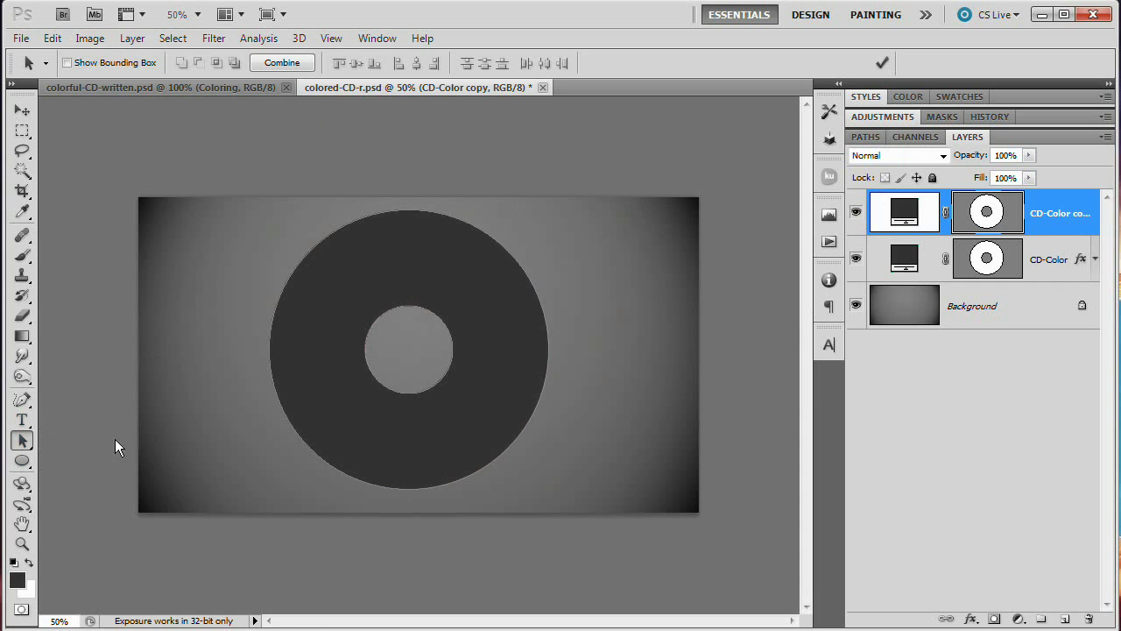
click(425, 309)
key(Delete)
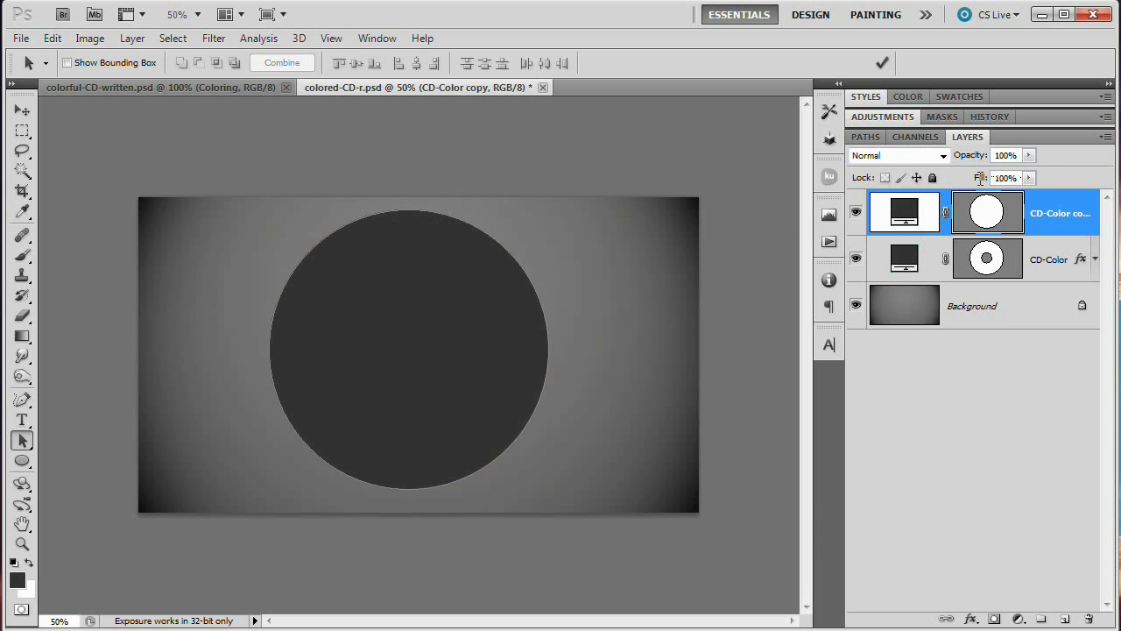
drag(979, 178, 786, 187)
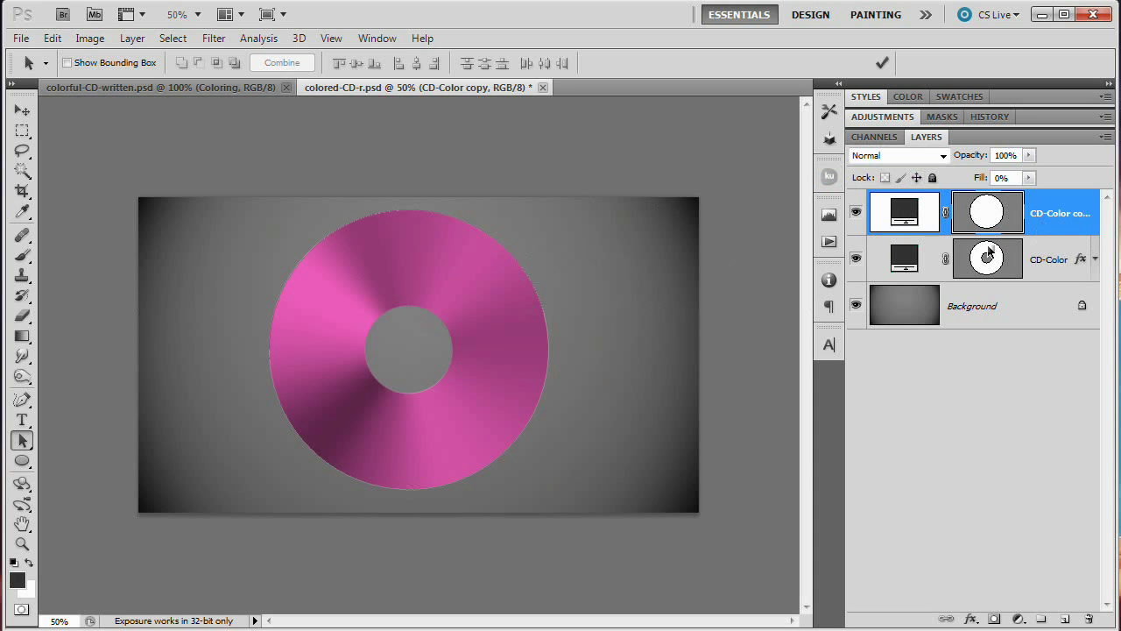
Step: Add a 15 px Stroke to the CD-Color copy layer, positioned Inside at 10% opacity
click(132, 39)
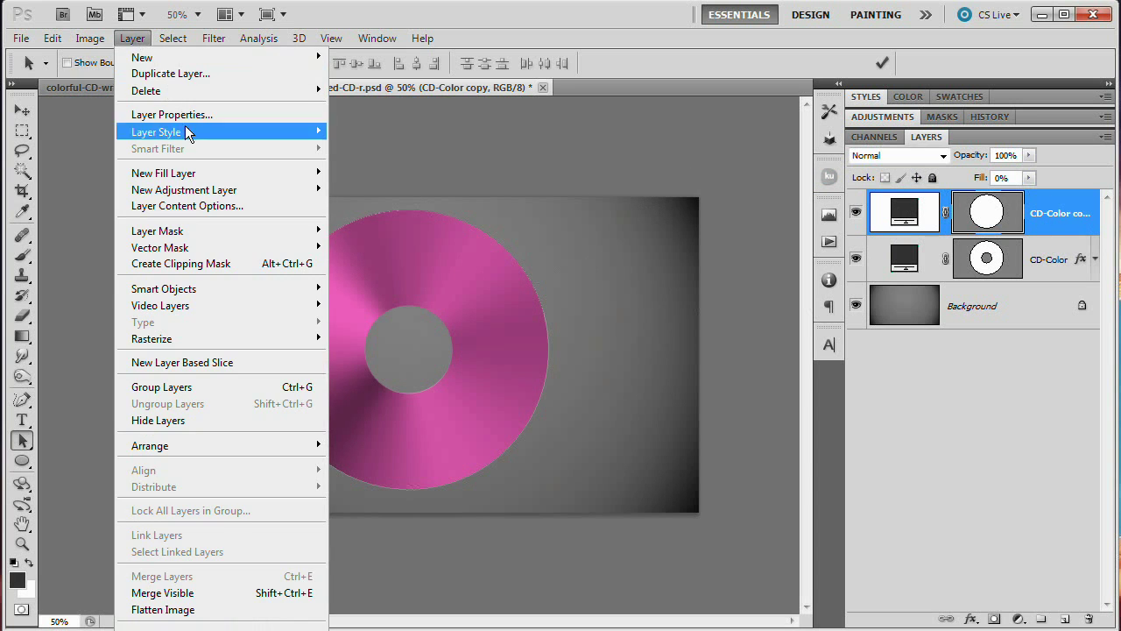
mouse_move(188, 132)
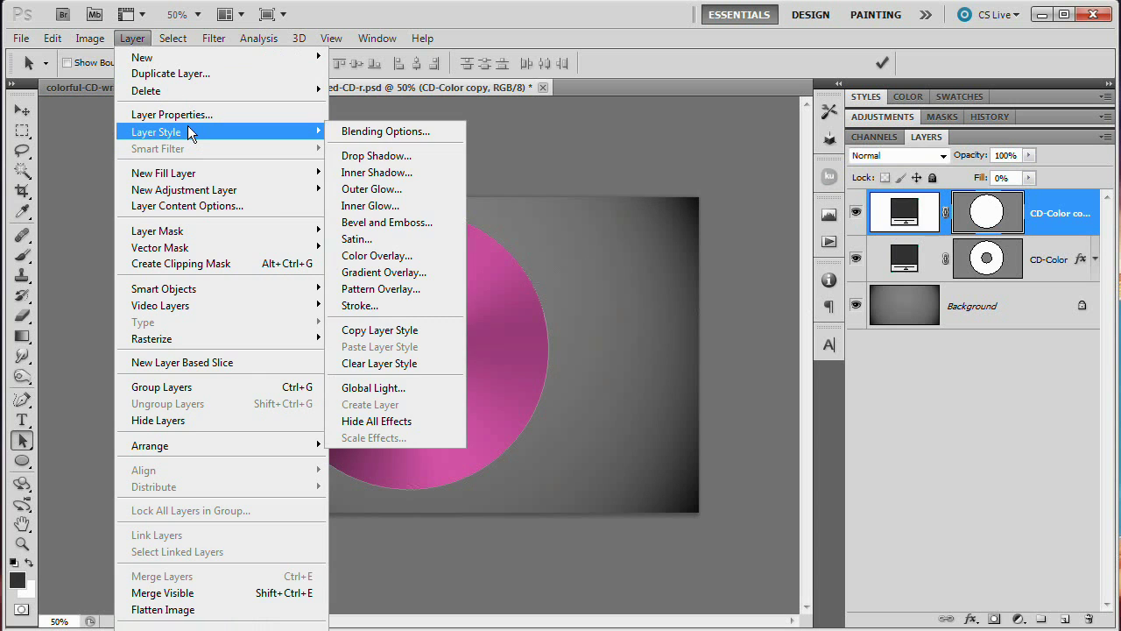
click(358, 311)
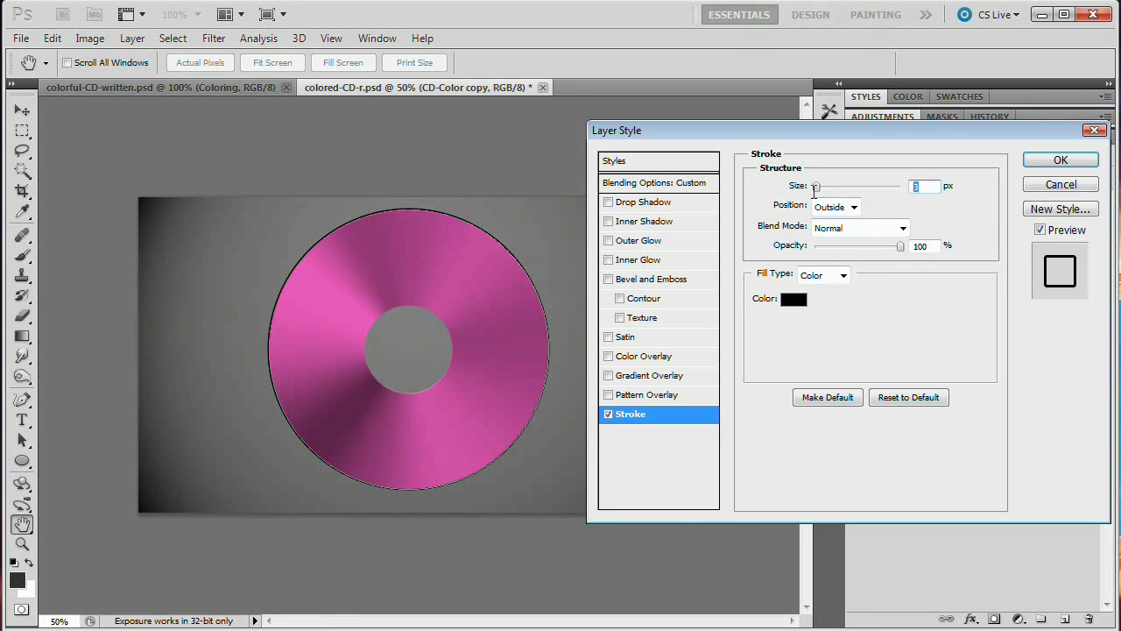
text(15)
click(854, 207)
click(837, 236)
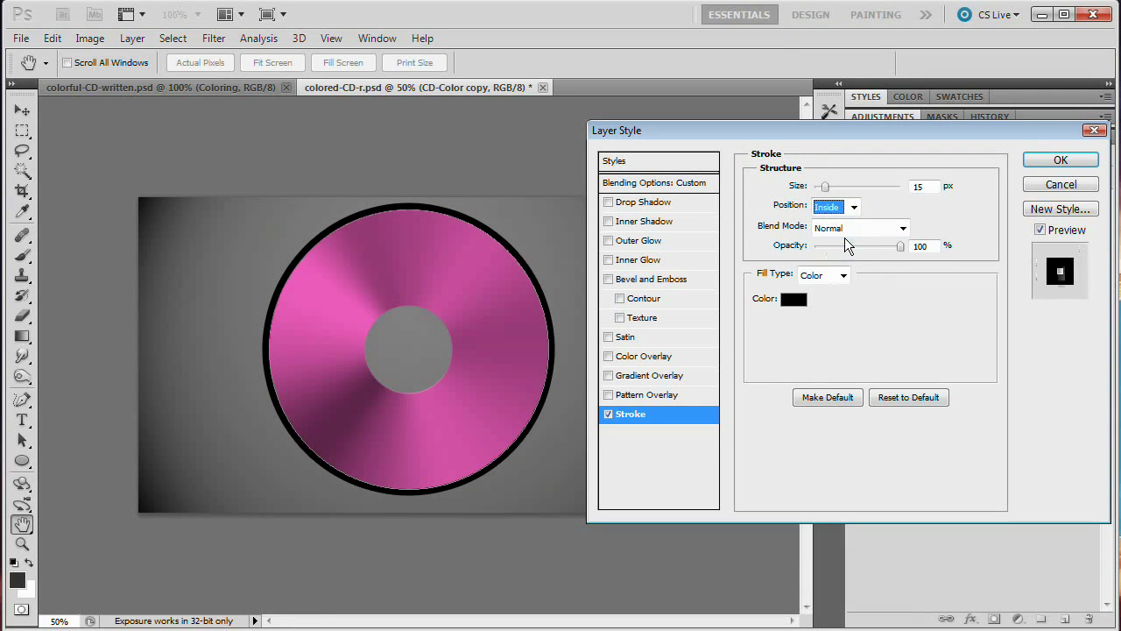
click(920, 245)
drag(900, 246, 834, 252)
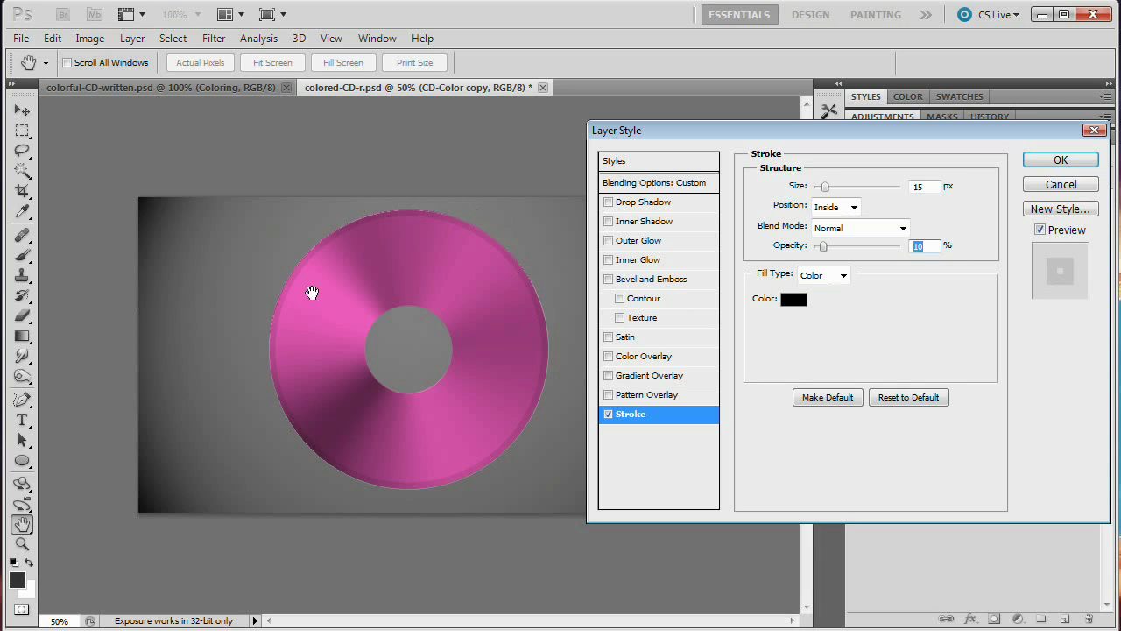
click(921, 186)
click(1061, 162)
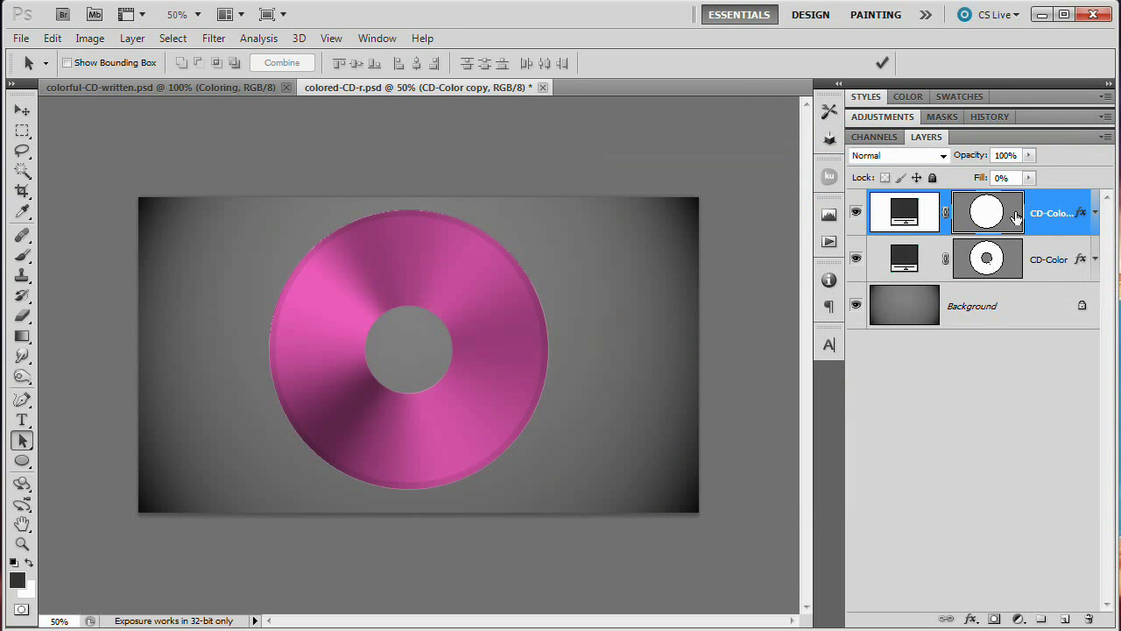
Step: Rename the stroked disc layer to CD-Edge and place a duplicate of the CD-Color layer above it
double_click(1045, 216)
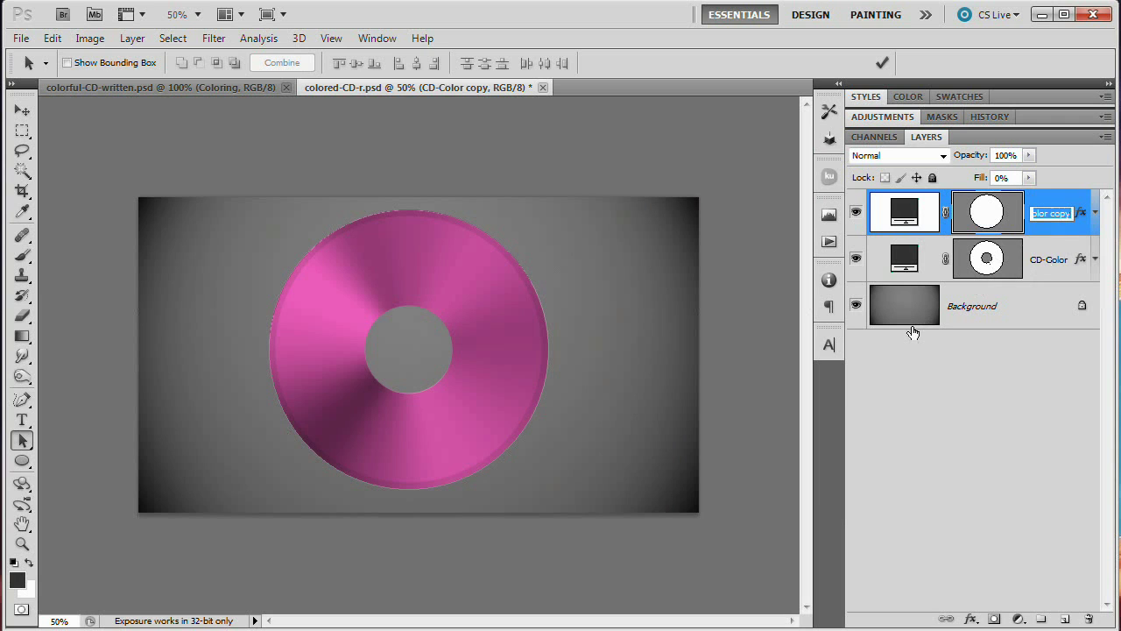
text(CD-Edge)
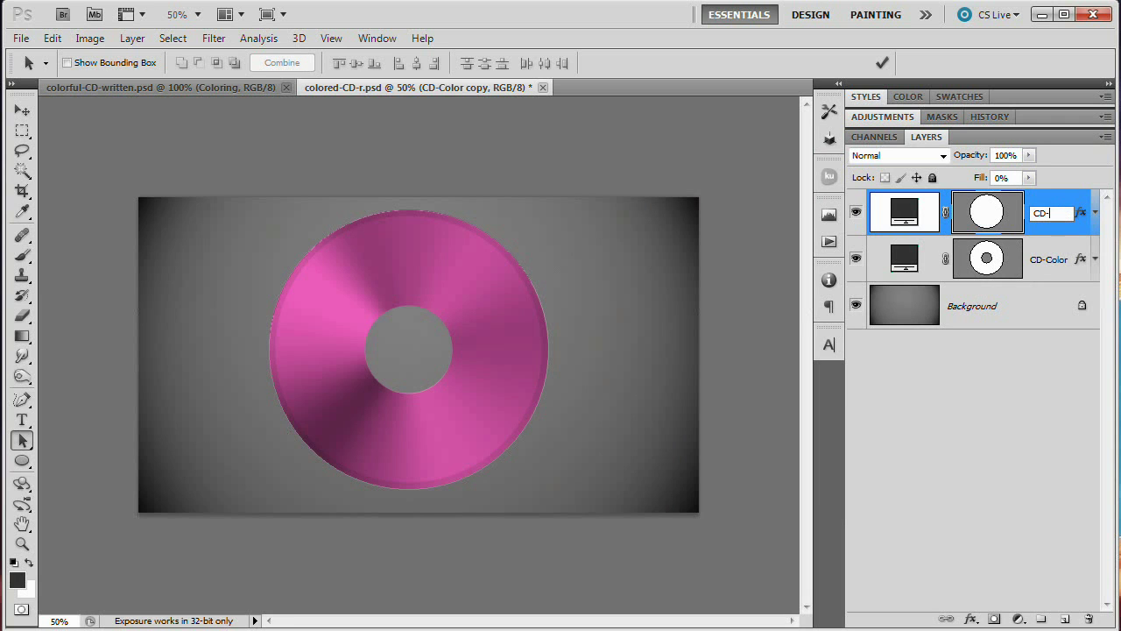
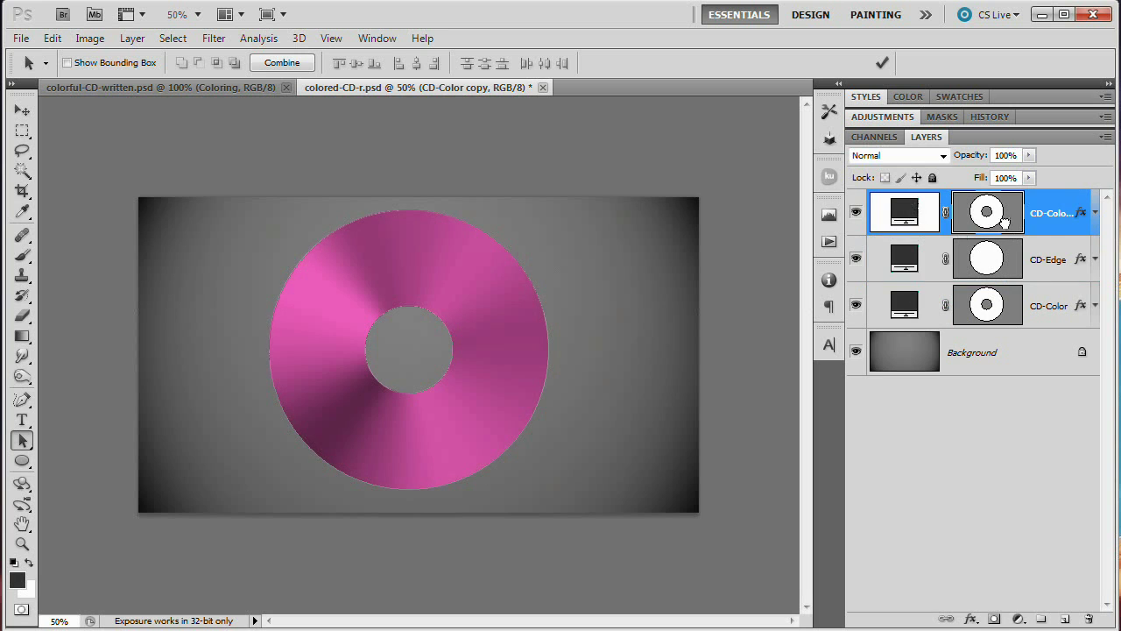
Step: Rename the new CD-Color copy to Inner-Edge
drag(844, 384, 786, 382)
double_click(1007, 215)
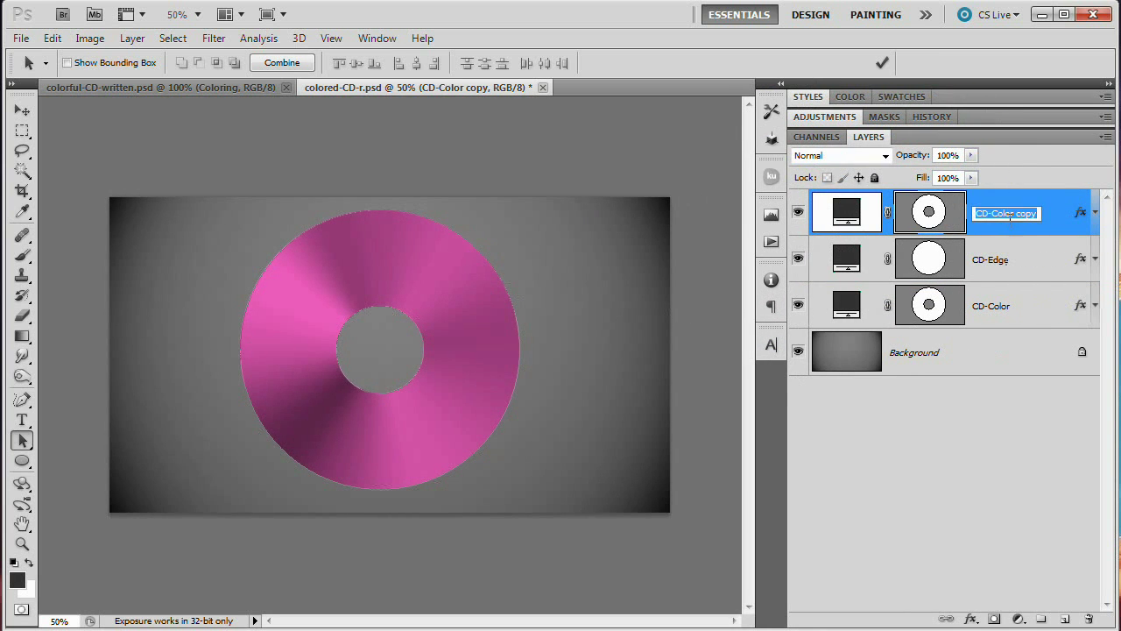
text(Inner)
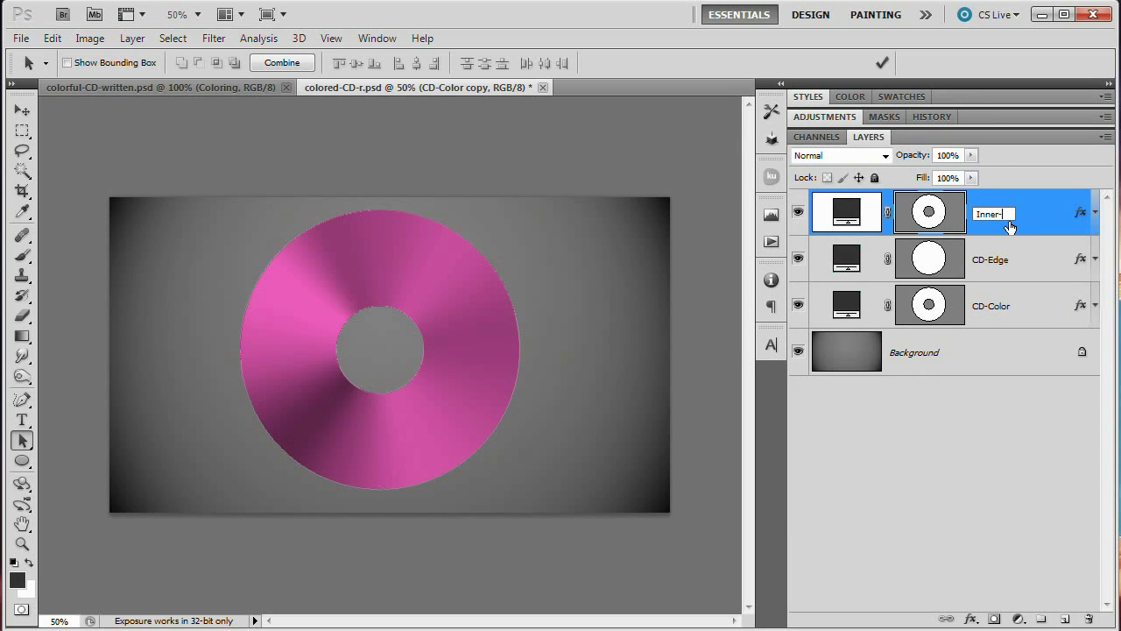
text(-Edge)
key(Return)
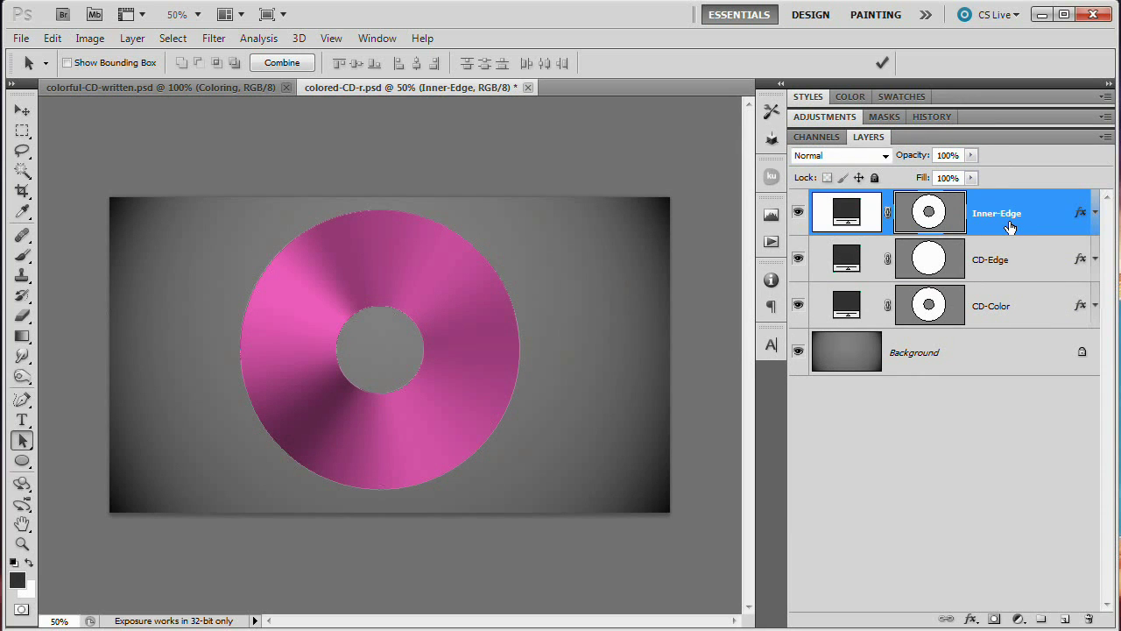
Step: Select the outer circle's path in the Inner-Edge layer's vector mask with the Path Selection tool and delete it
click(950, 215)
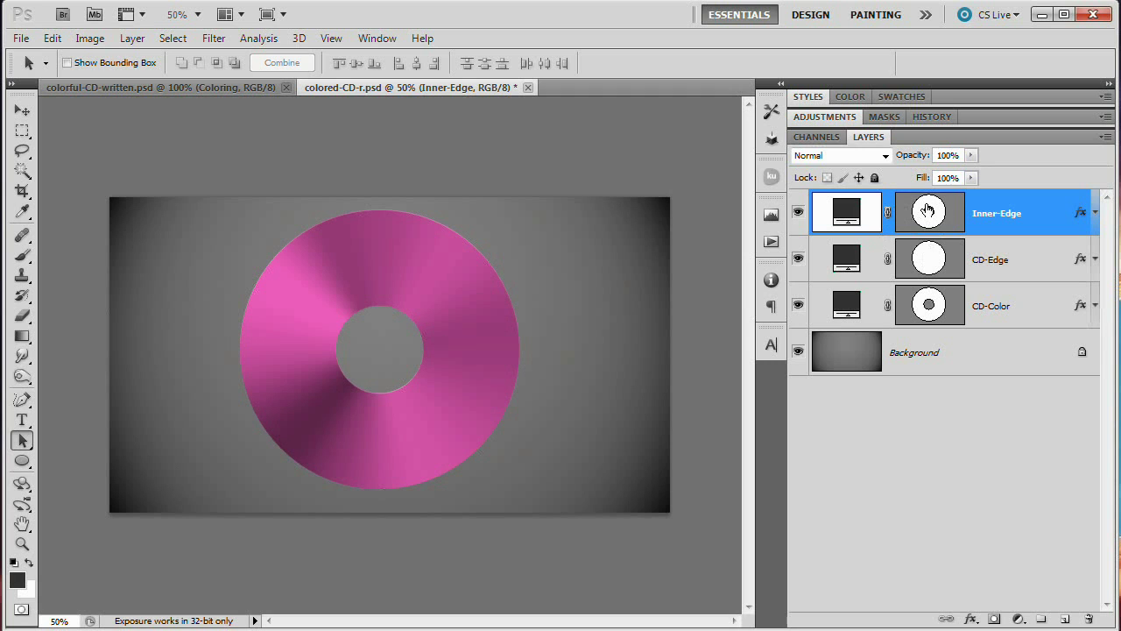
drag(22, 440, 88, 447)
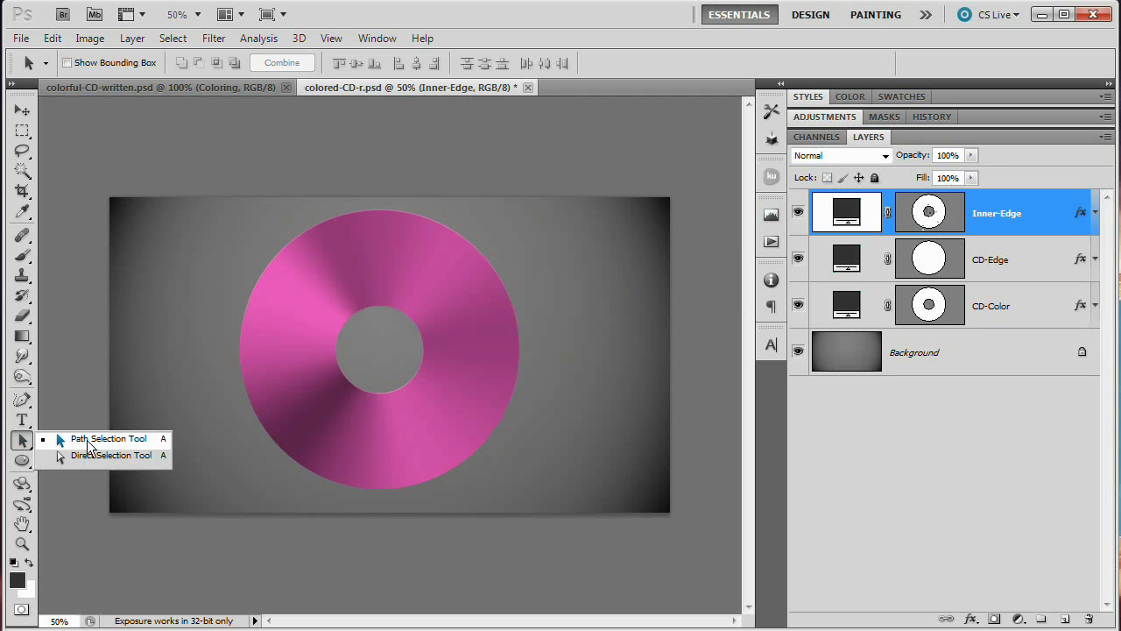
click(87, 440)
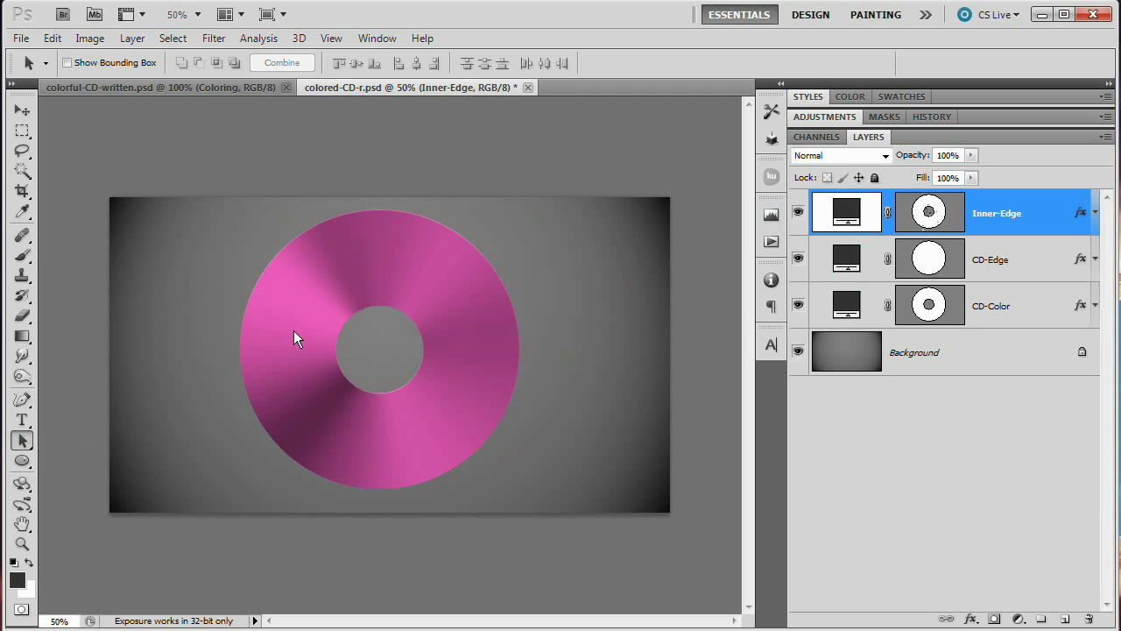
click(479, 253)
click(550, 260)
click(931, 211)
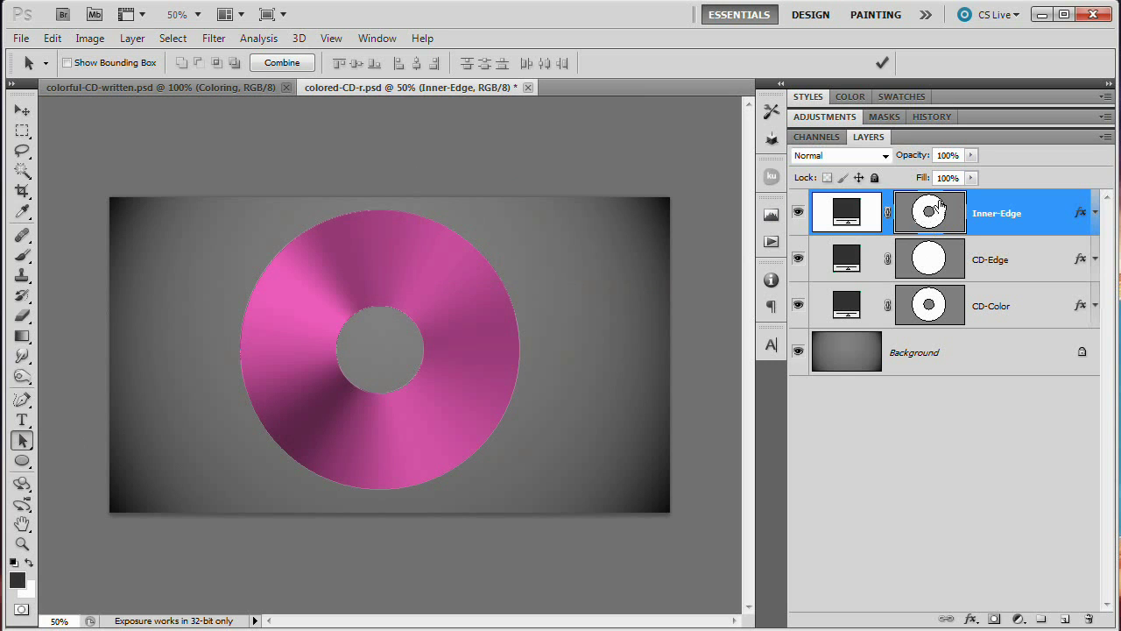
click(489, 261)
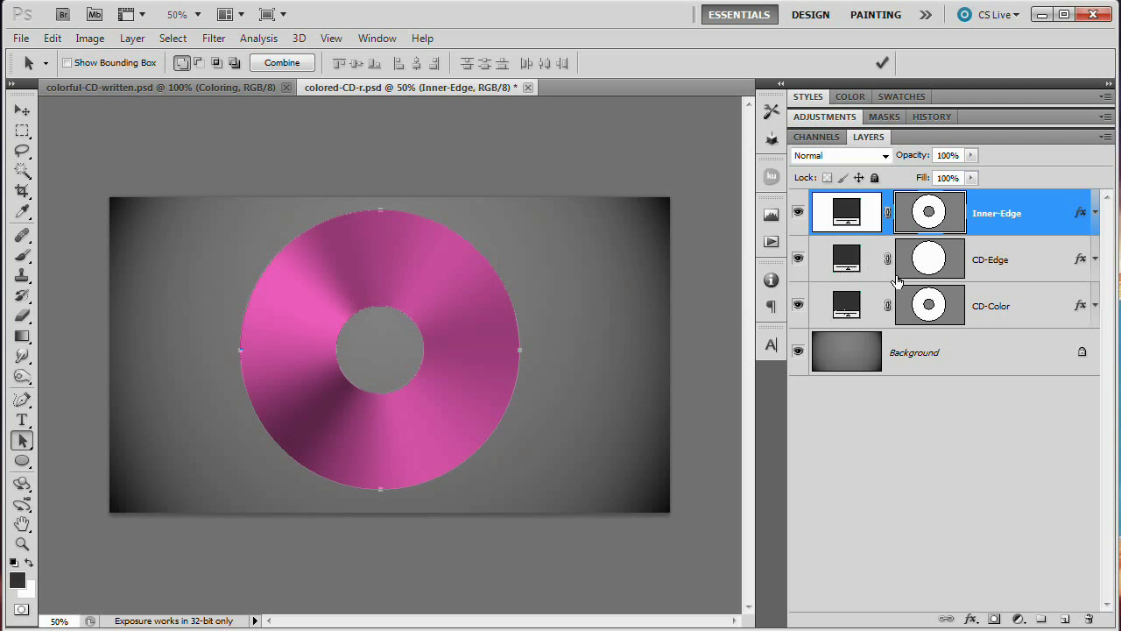
key(Delete)
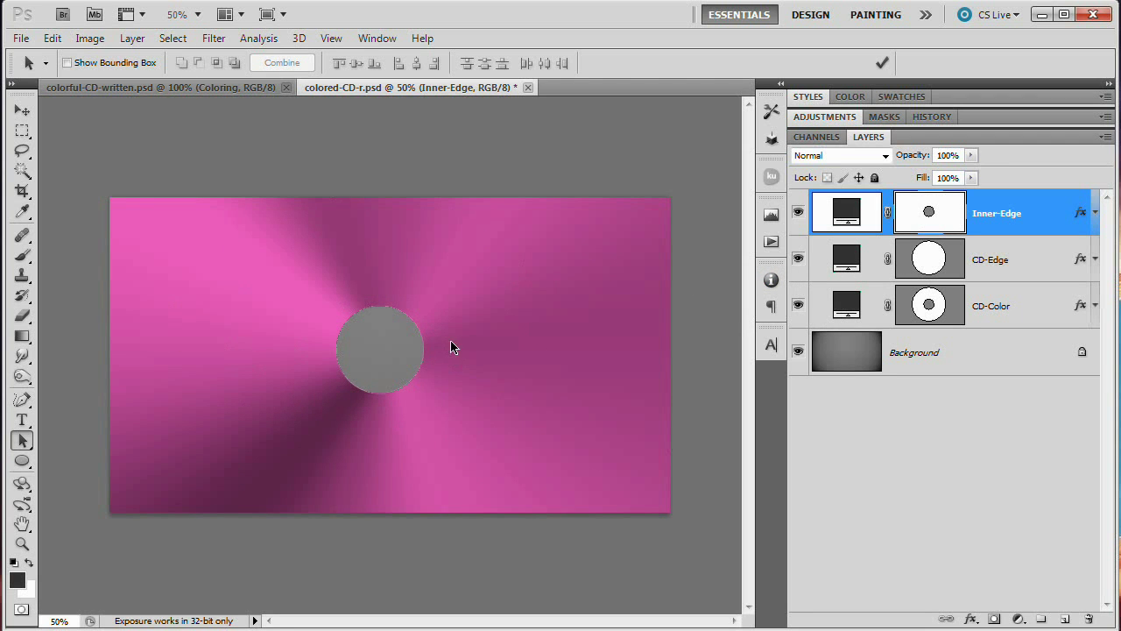
Step: Clear the layer style from the Inner-Edge layer
click(135, 38)
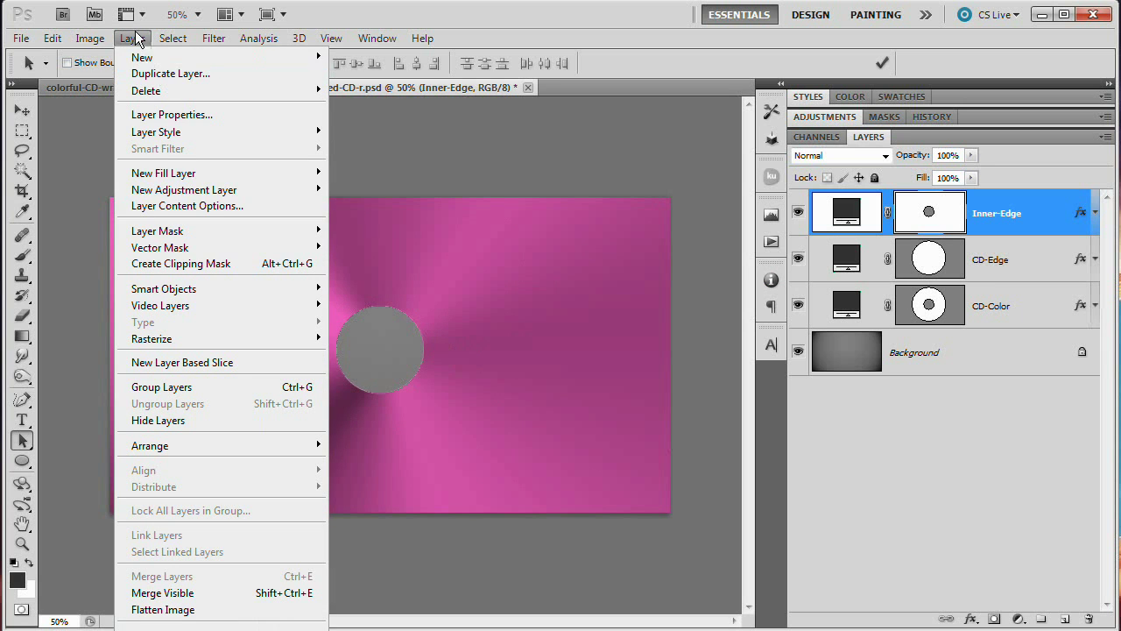
mouse_move(250, 136)
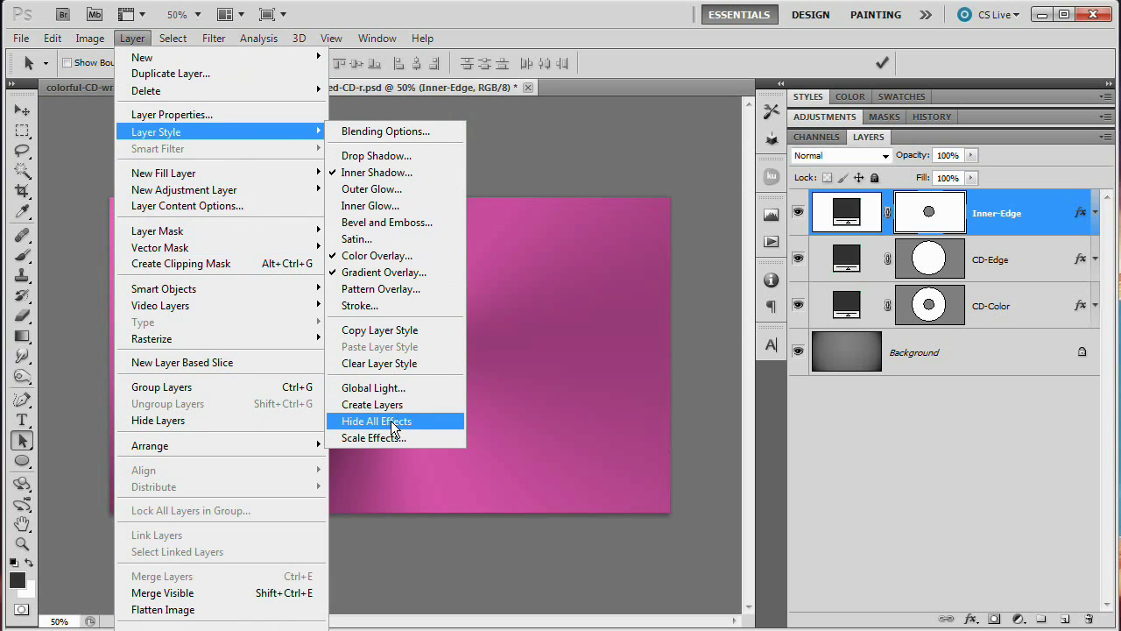
click(394, 363)
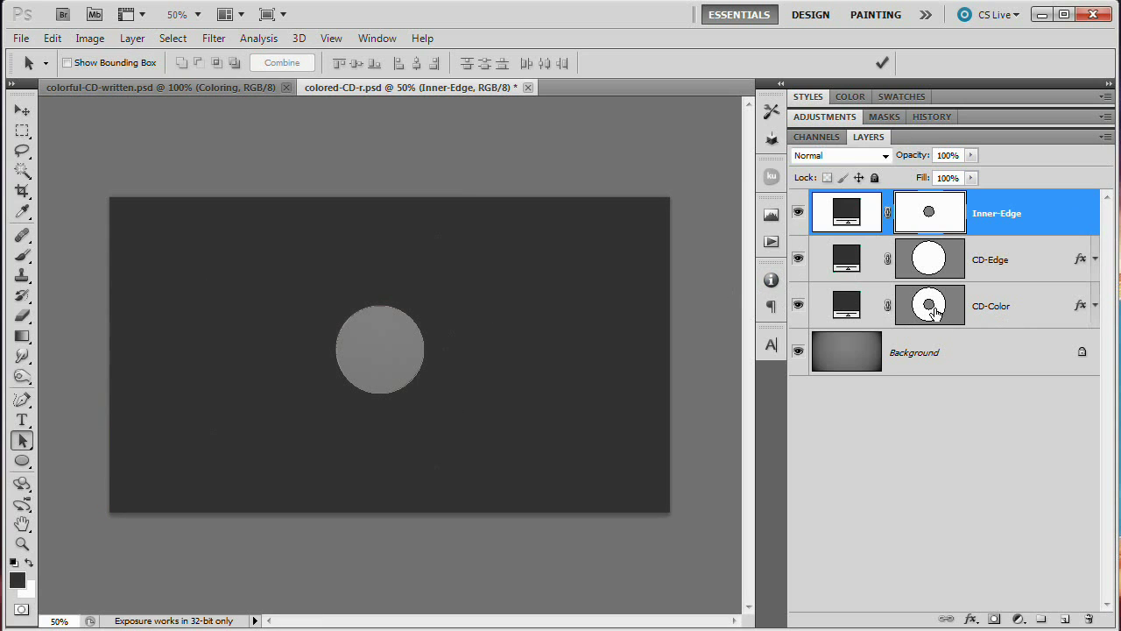
Step: Set the Inner-Edge circle path to add to the shape area and reduce the layer's Fill to 0%
click(418, 334)
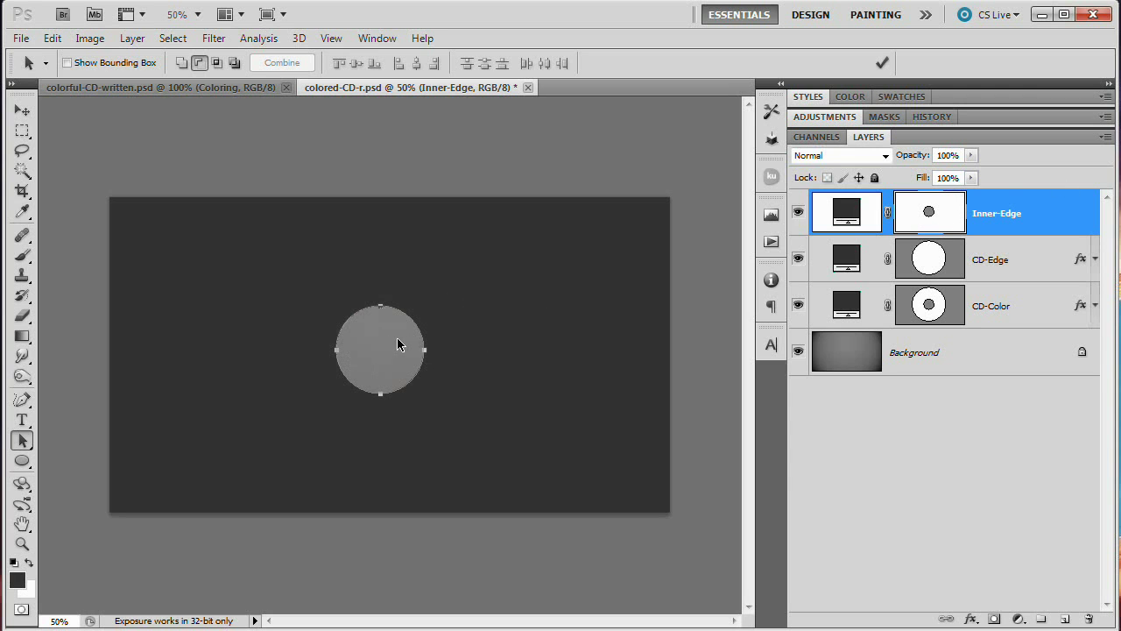
click(181, 62)
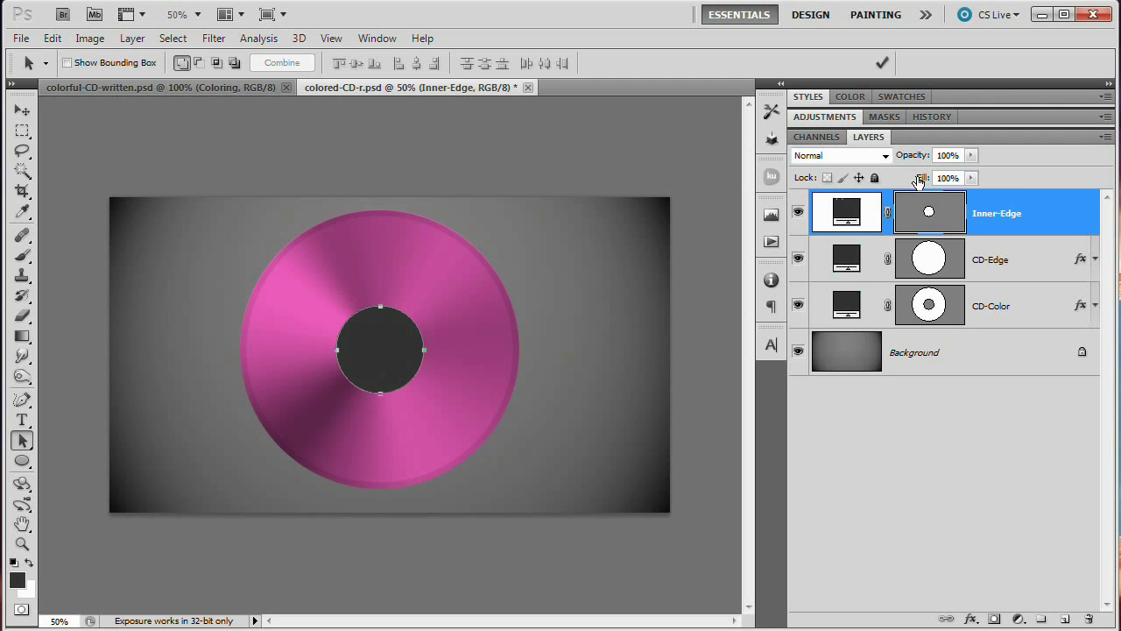
drag(922, 181, 803, 189)
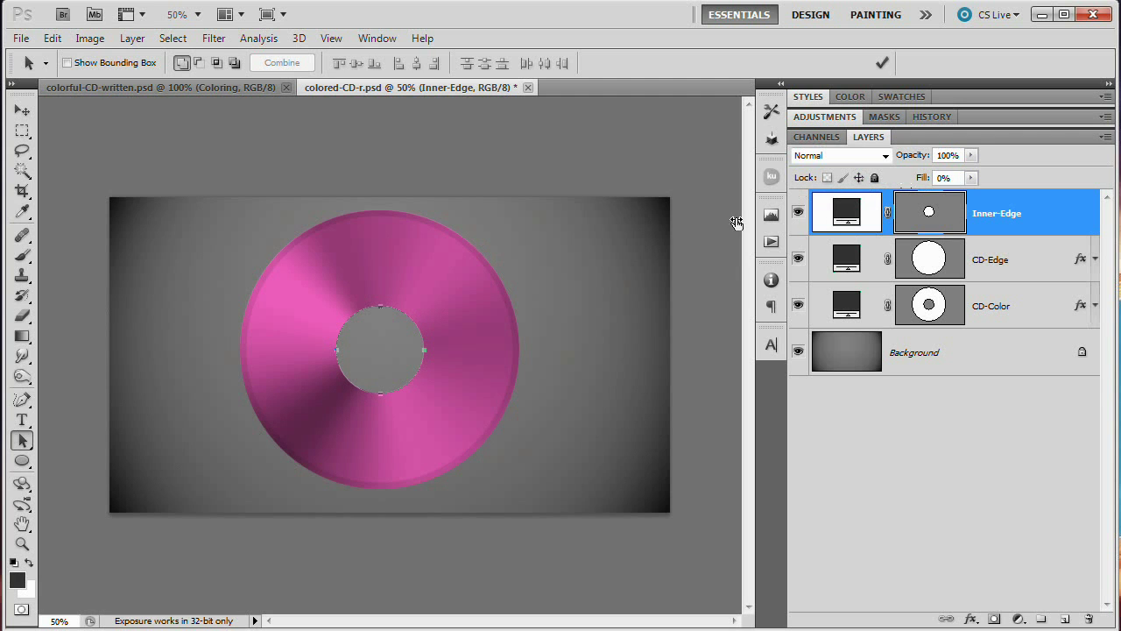
Step: Apply a 20 px Outside Stroke at 20% opacity to the Inner-Edge layer
click(132, 38)
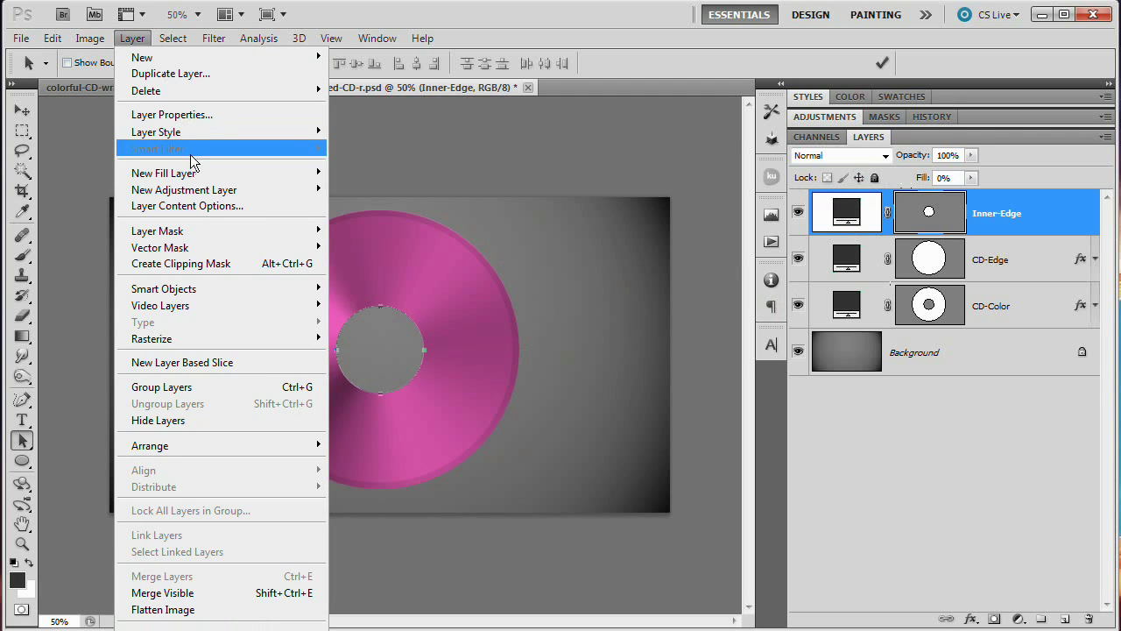
mouse_move(176, 131)
click(409, 299)
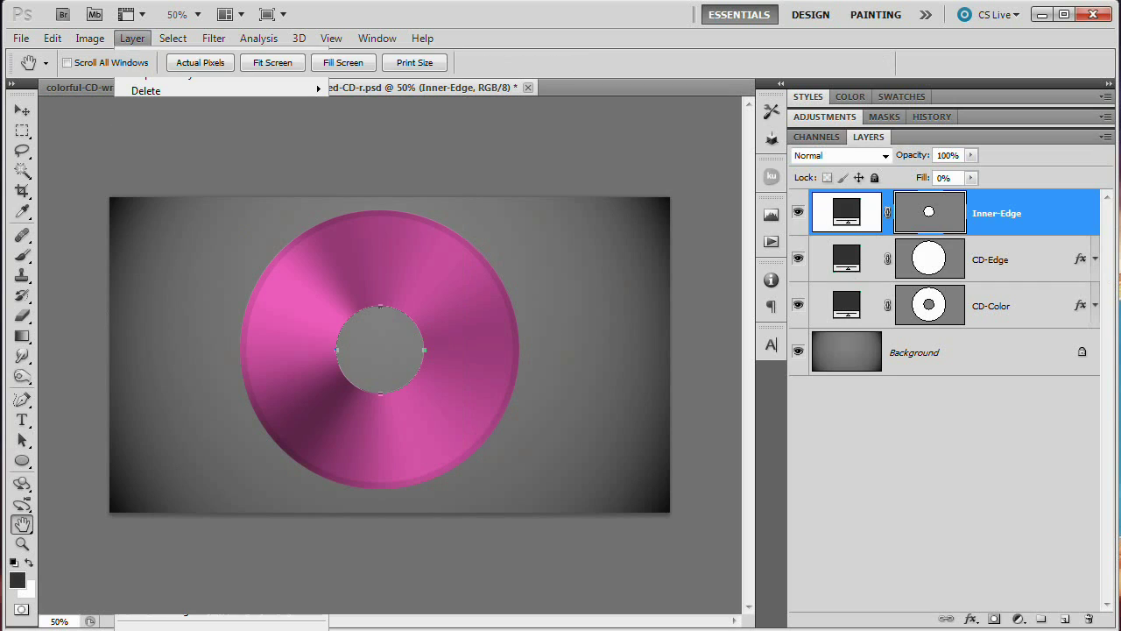
drag(831, 138, 735, 116)
double_click(827, 162)
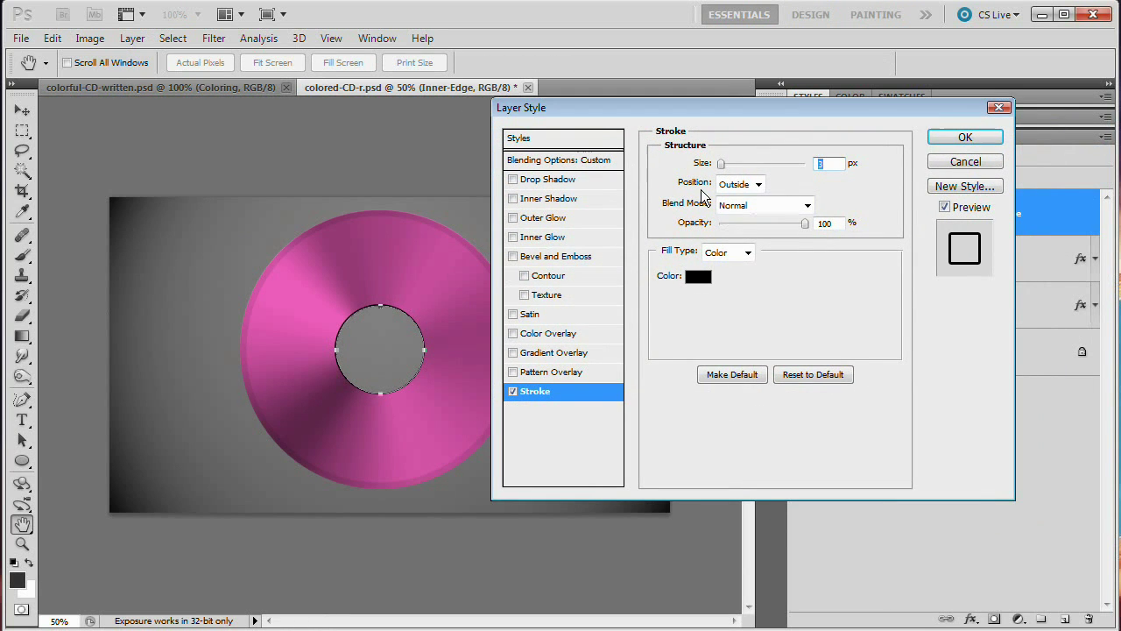
text(20)
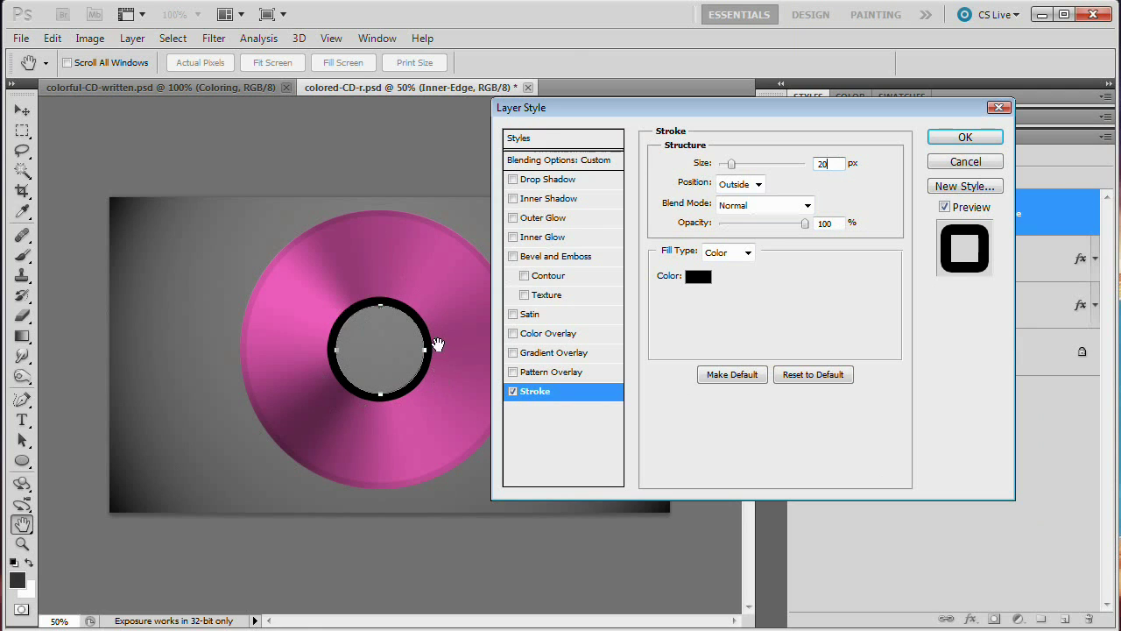
click(825, 223)
text(20)
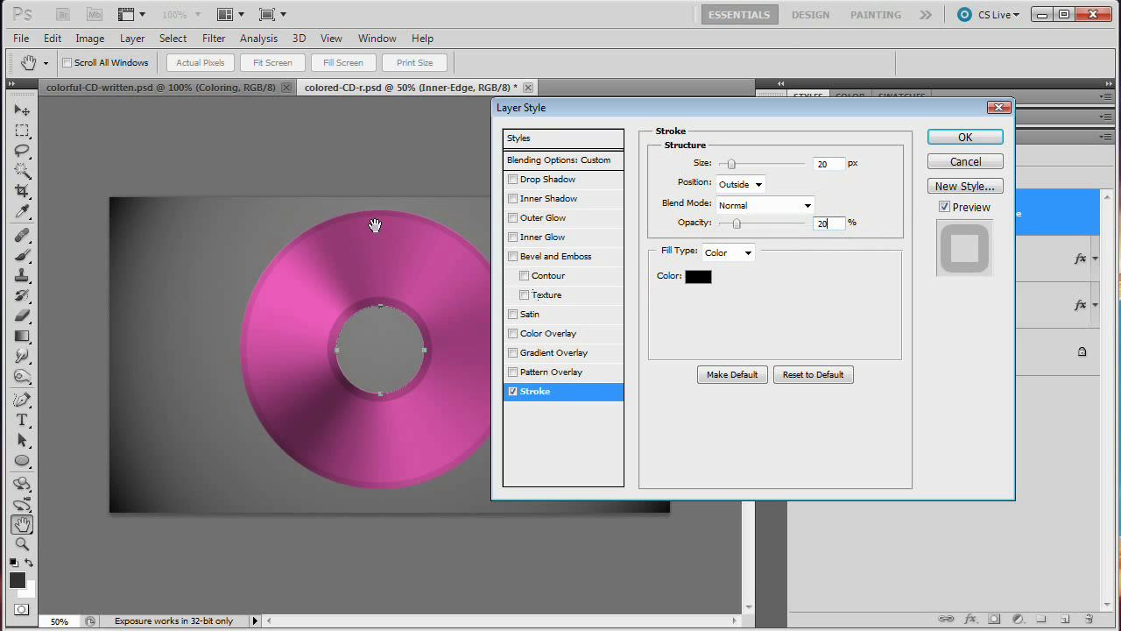
click(963, 136)
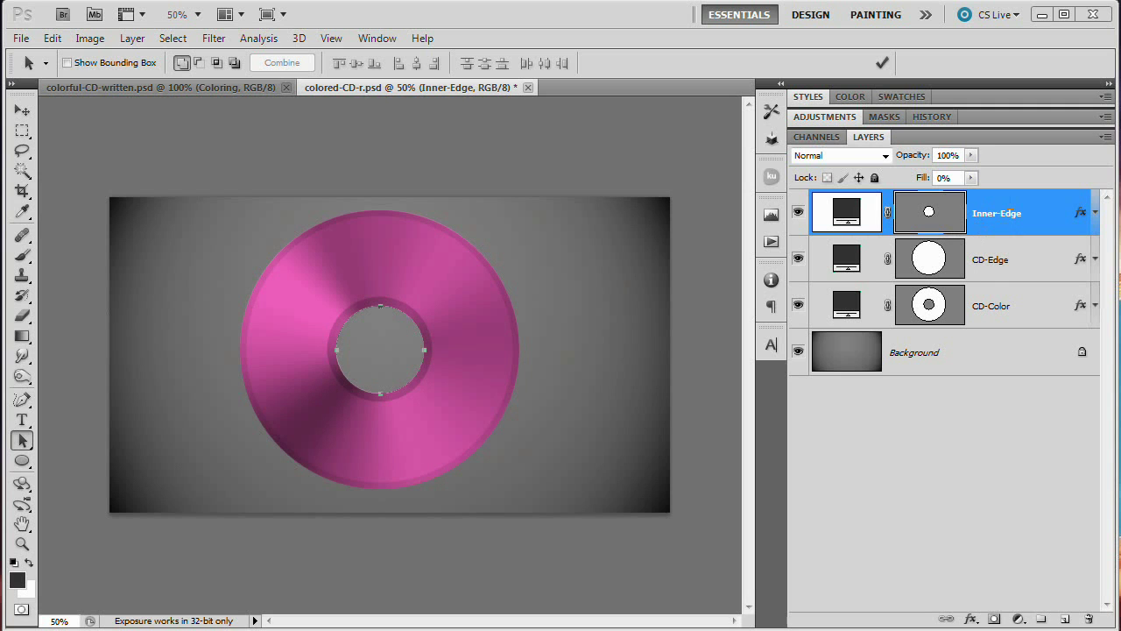
Step: Duplicate the Inner-Edge layer and clear the layer style from the copy
key(ctrl+j)
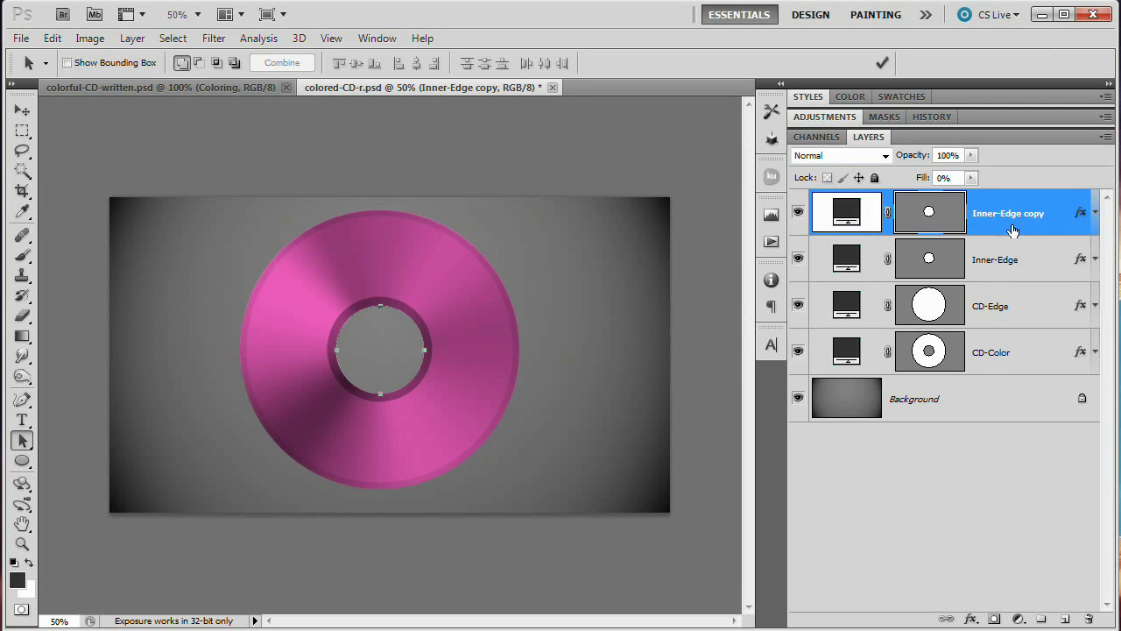
click(132, 38)
mouse_move(204, 131)
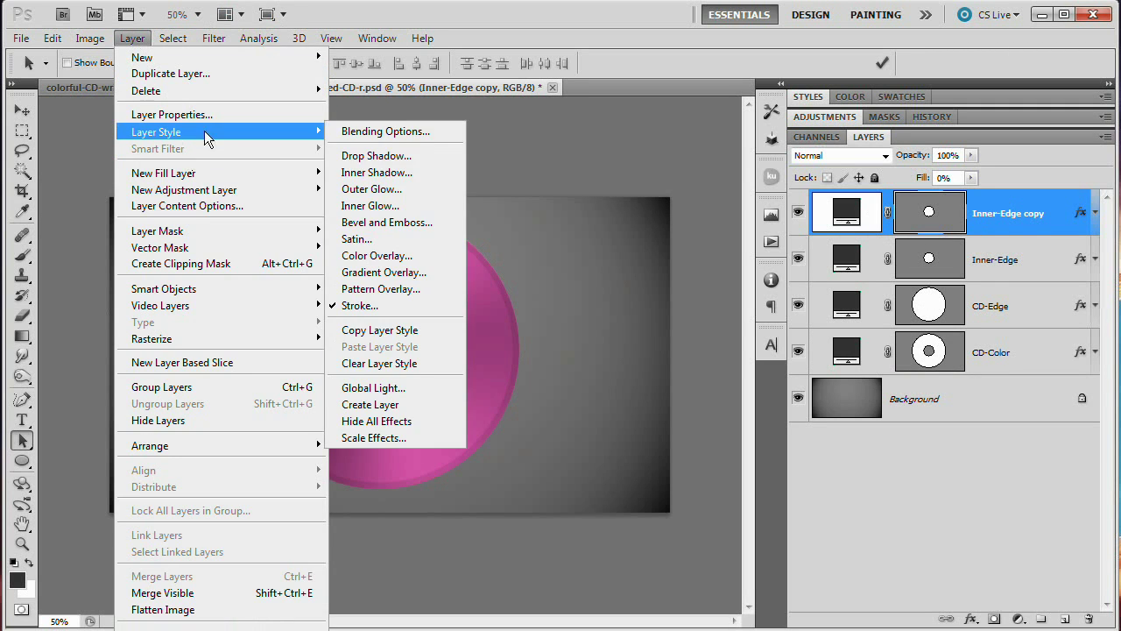
click(381, 364)
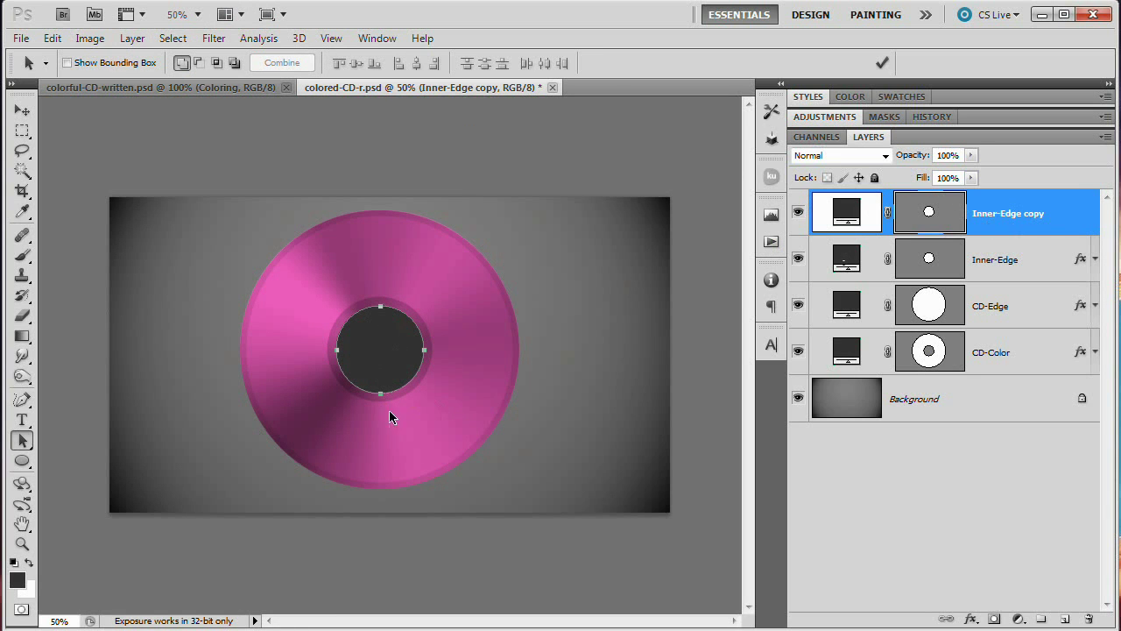
Step: Change the Inner-Edge copy layer's solid fill colour to white #ffffff
double_click(846, 212)
drag(641, 285, 453, 187)
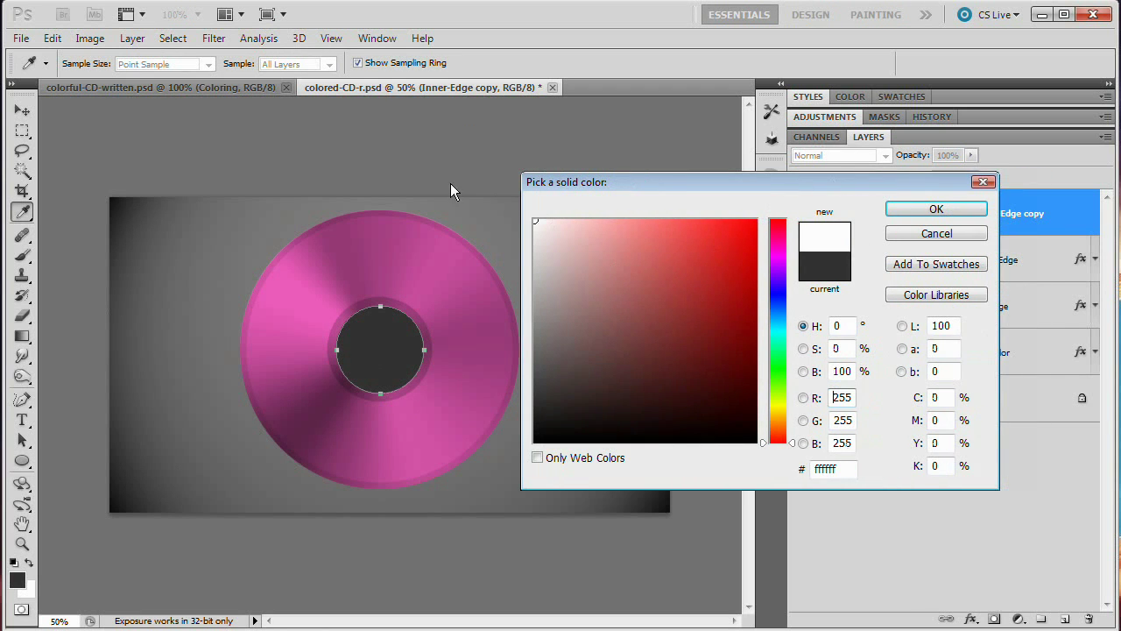
click(936, 209)
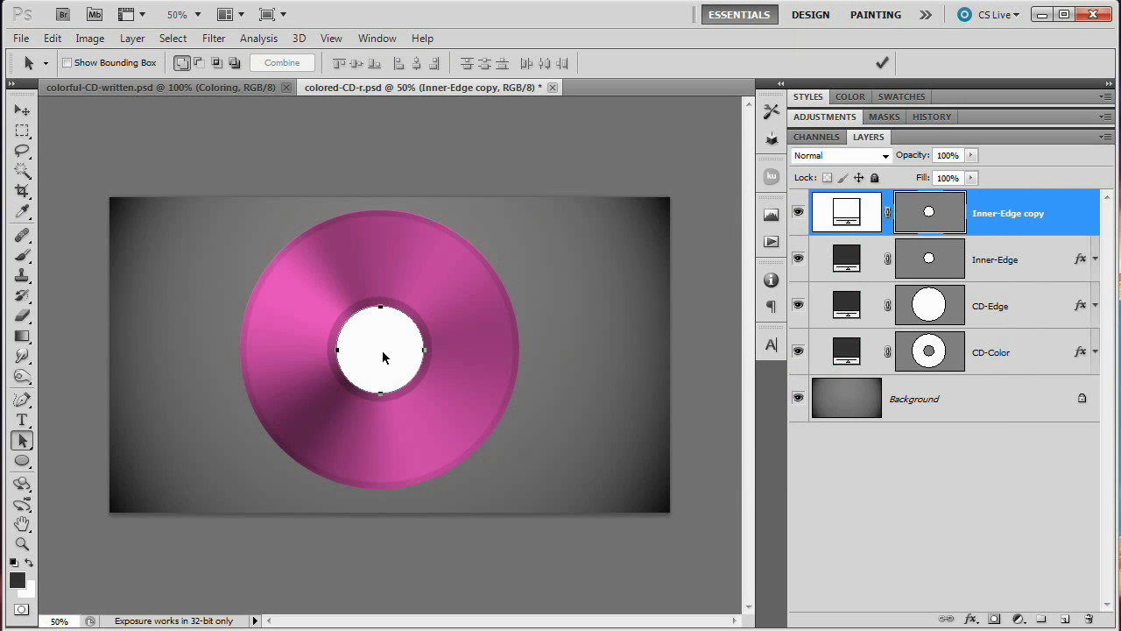
Step: Duplicate the circle path within the Inner-Edge copy layer and set the duplicate to subtract from the shape area
click(929, 215)
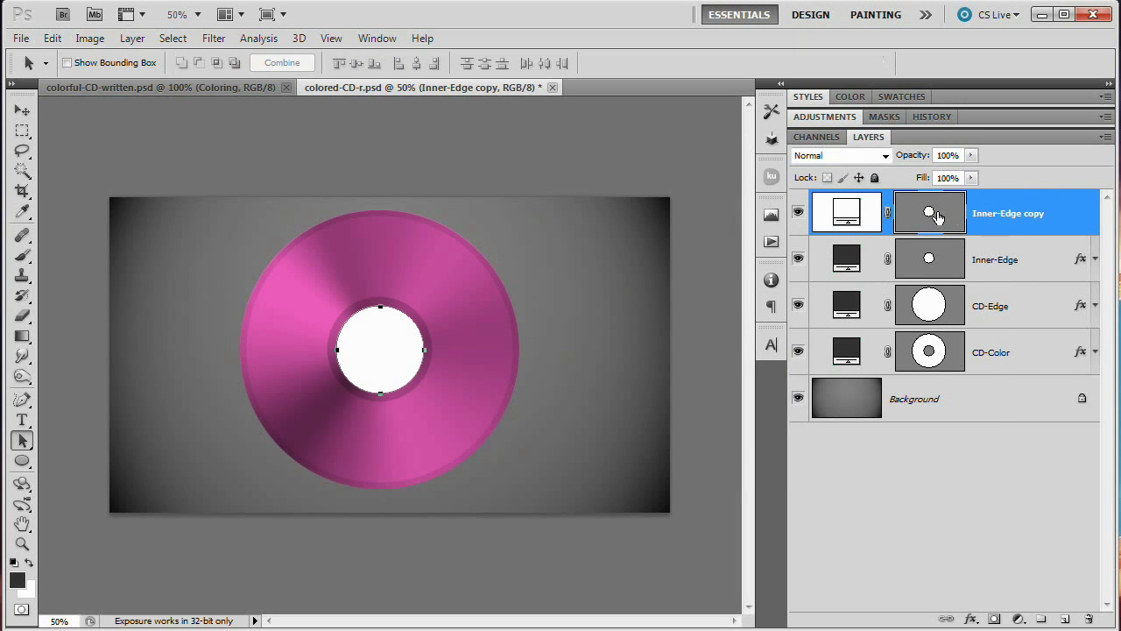
click(929, 215)
drag(22, 440, 53, 439)
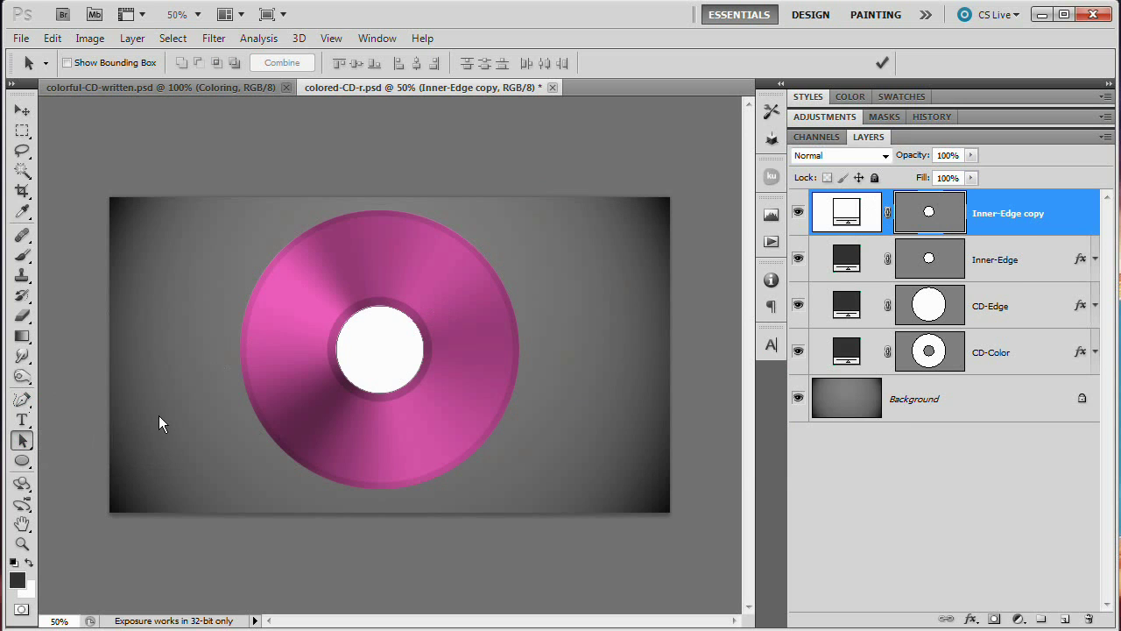
click(402, 310)
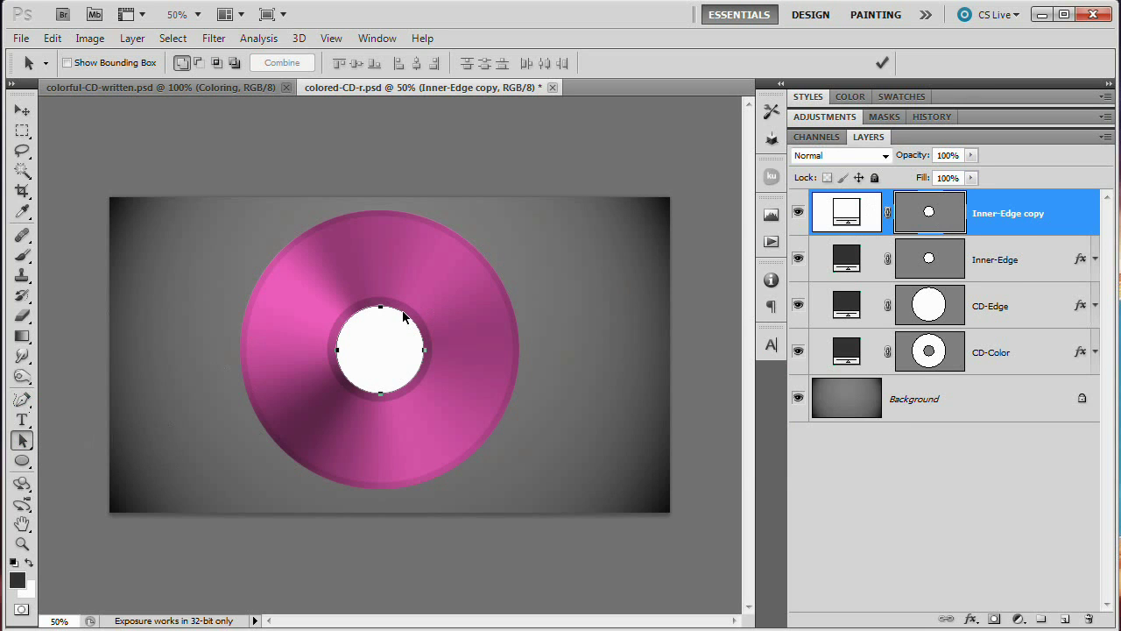
click(417, 399)
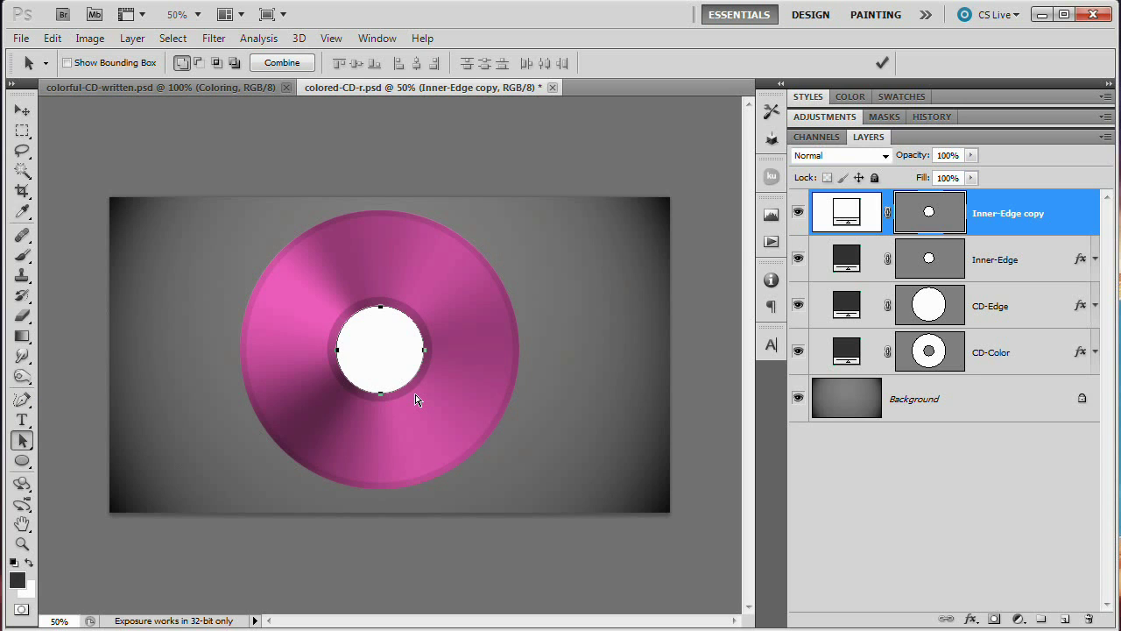
click(198, 62)
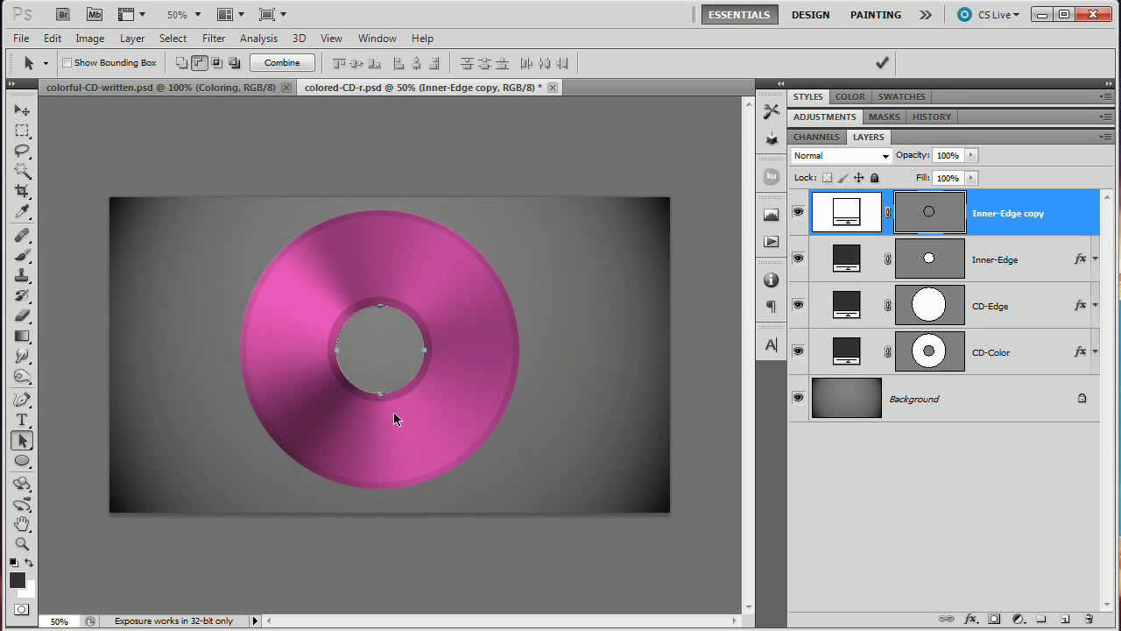
Step: Scale the subtracting circle path to 30% width and 30% height
key(ctrl+t)
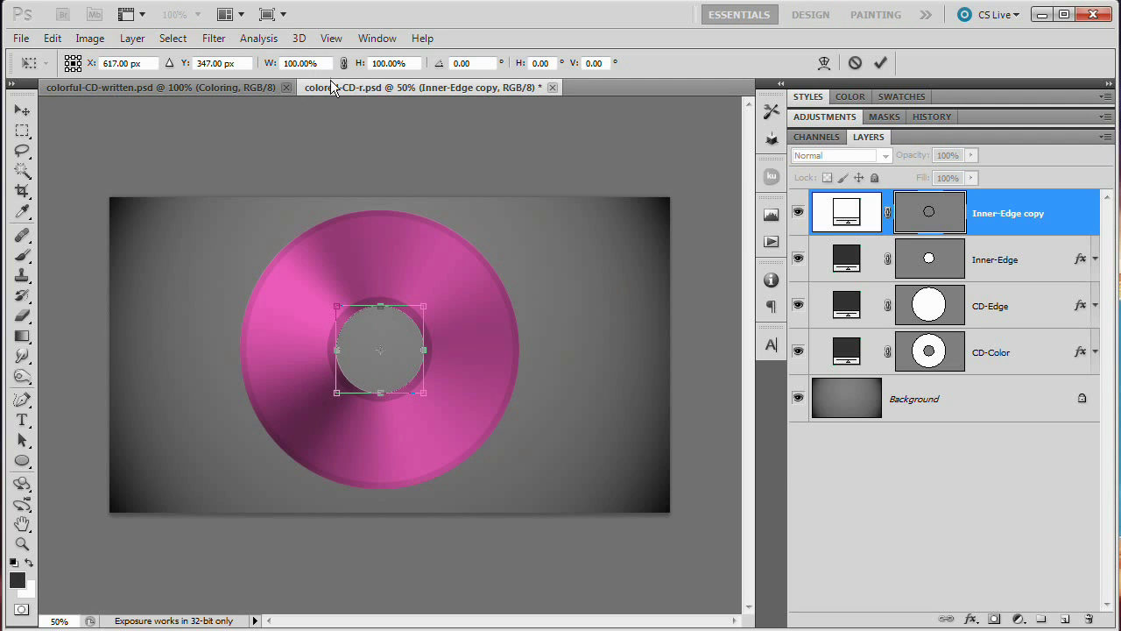
click(302, 63)
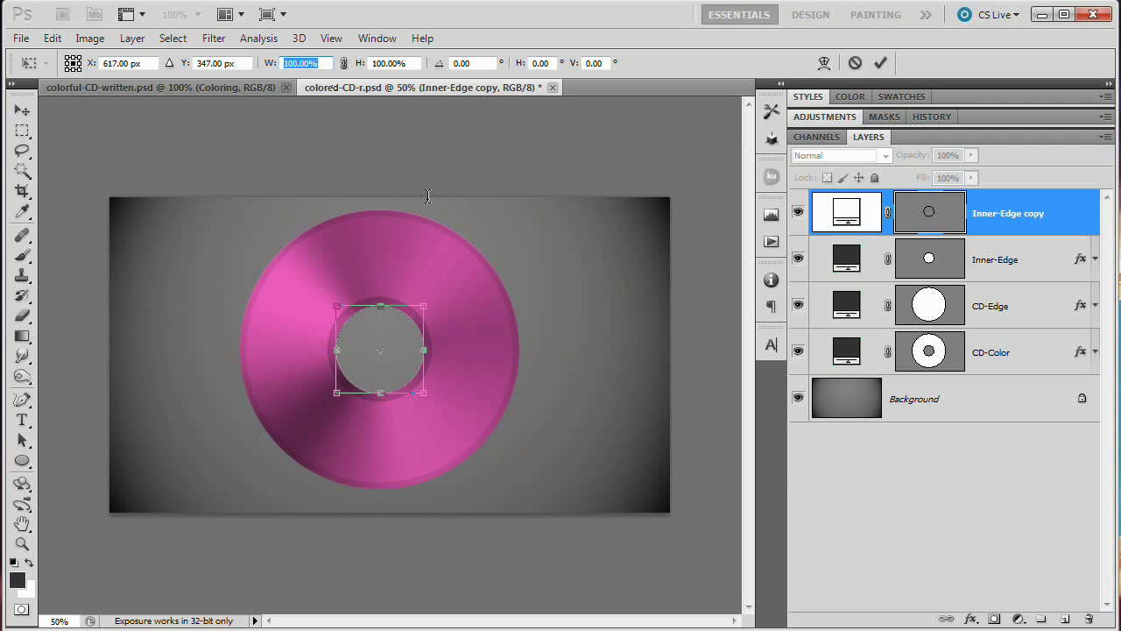
text(30)
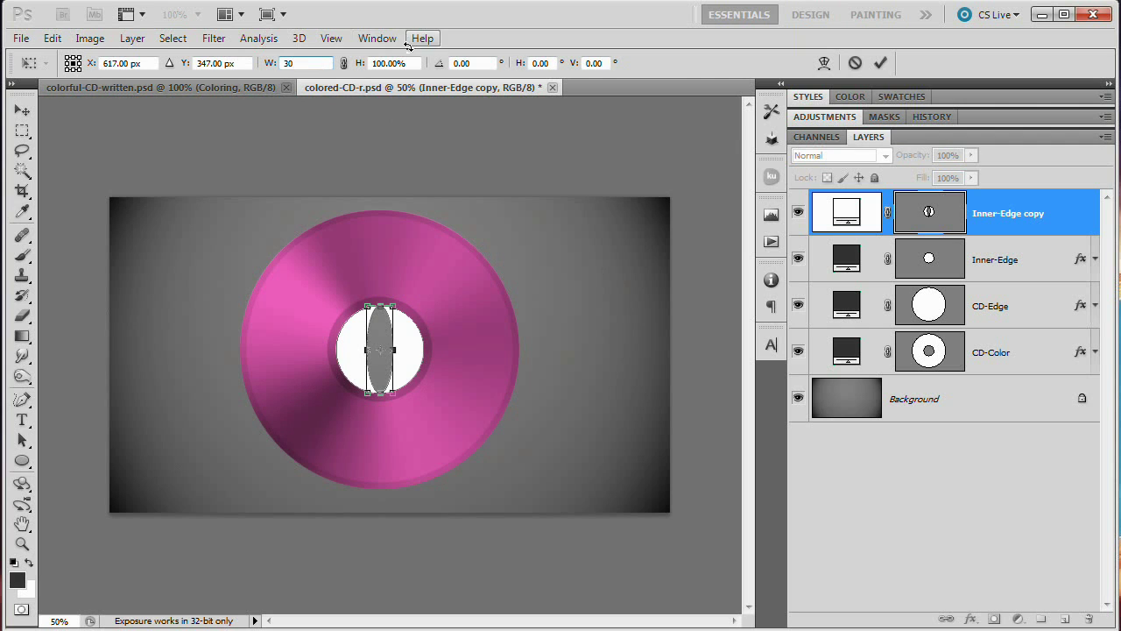
click(408, 62)
text(30)
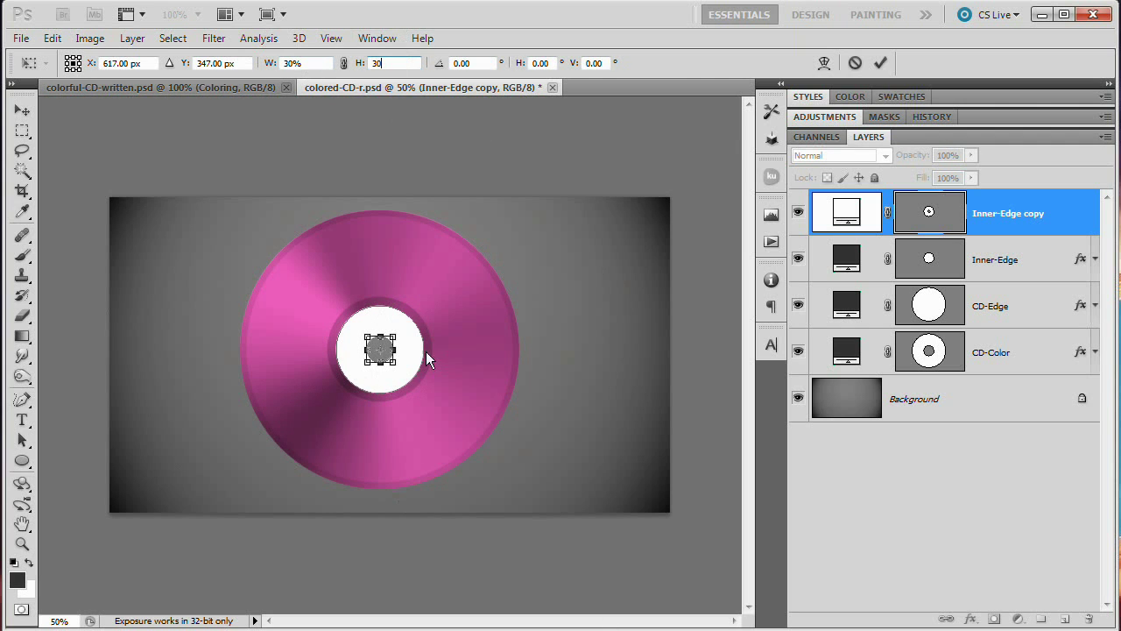
click(881, 63)
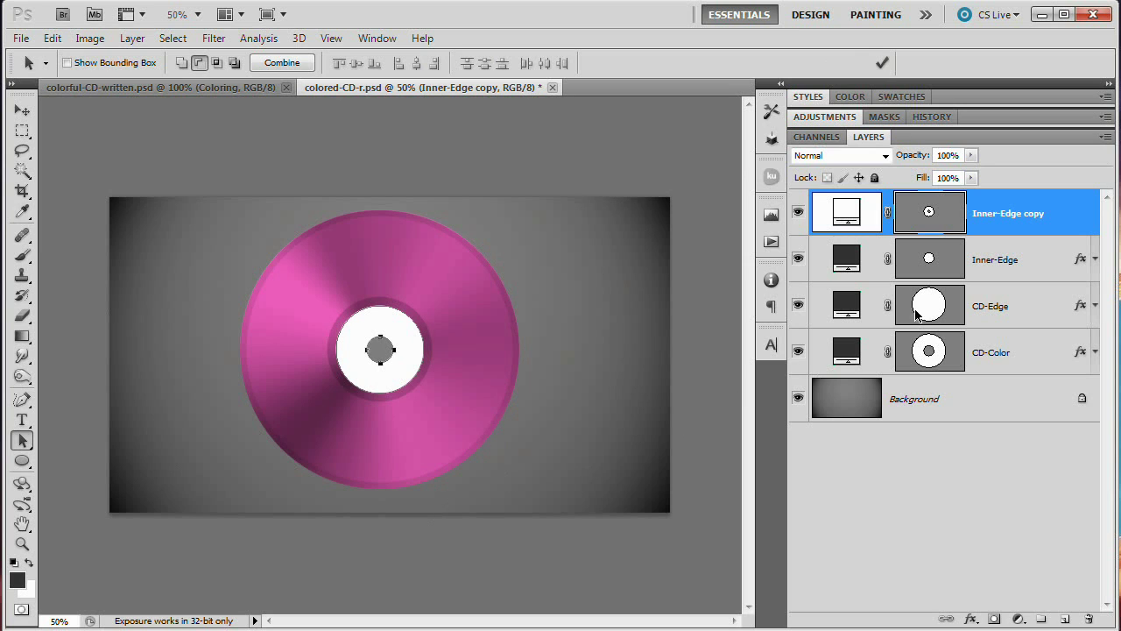
Step: Reduce the Inner-Edge copy layer's Fill to 30% and add a white #ffffff Inner Shadow in Normal blend mode
drag(925, 178, 863, 179)
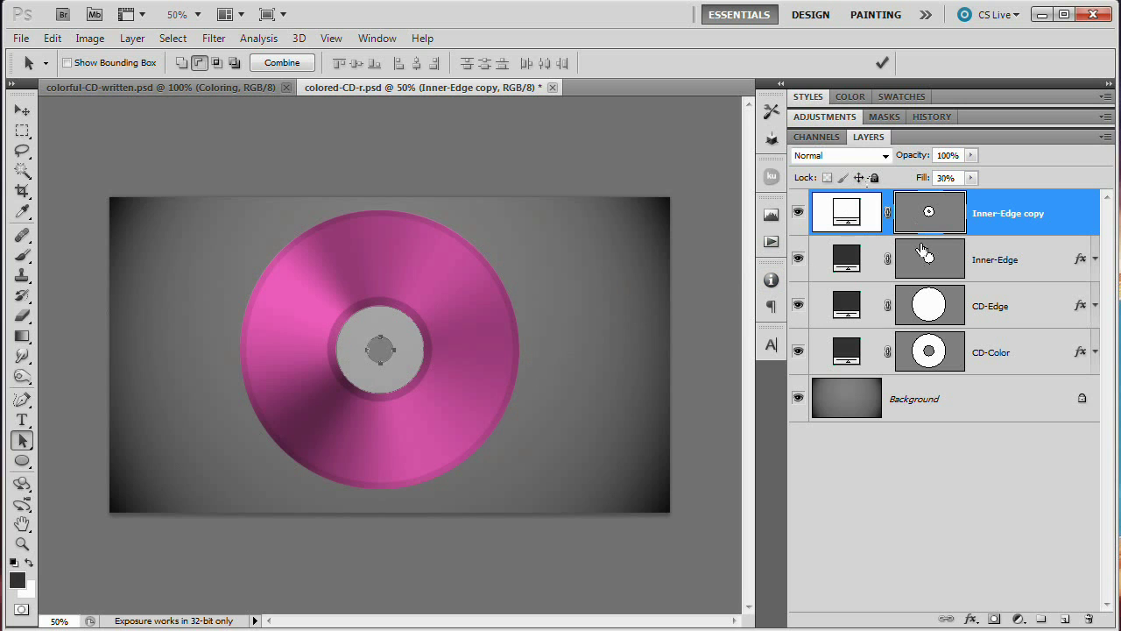
click(133, 38)
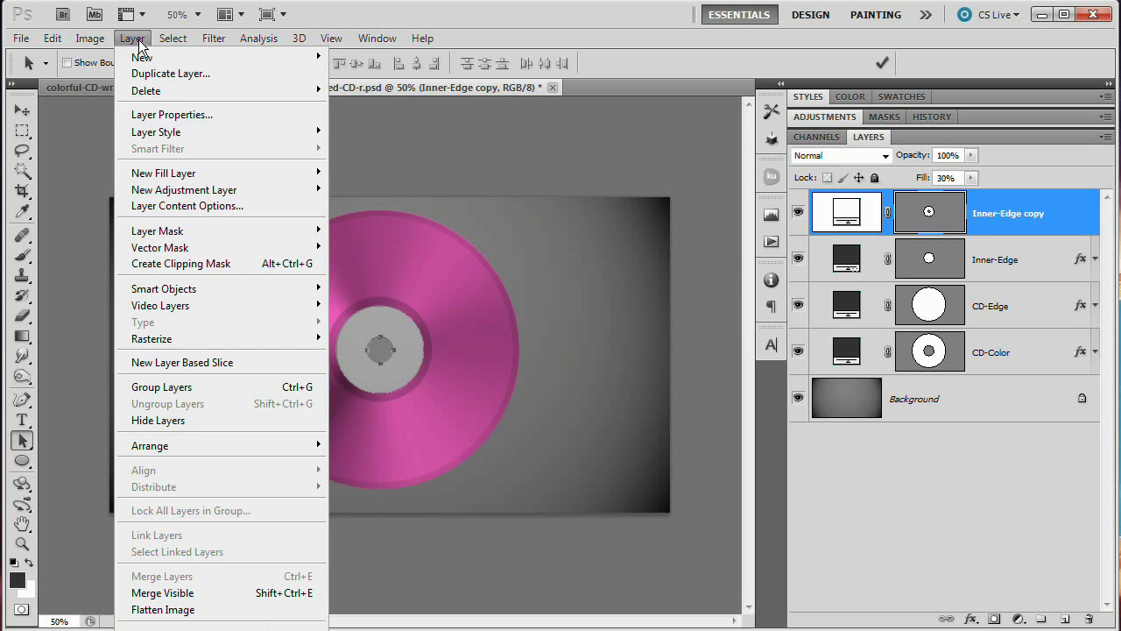
mouse_move(296, 132)
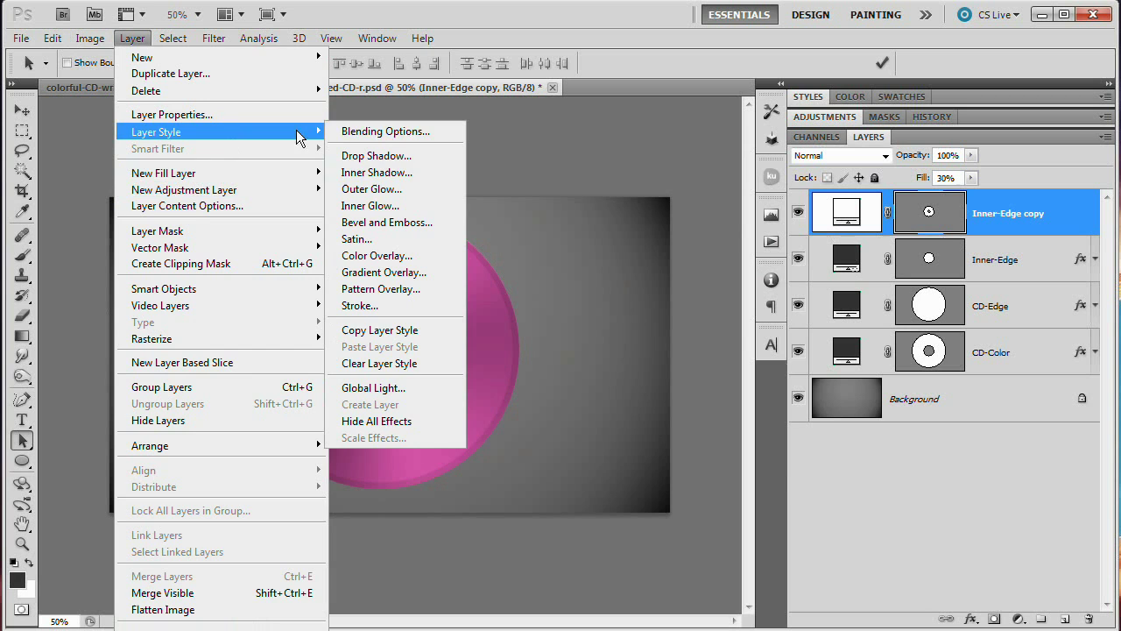
click(377, 172)
click(806, 167)
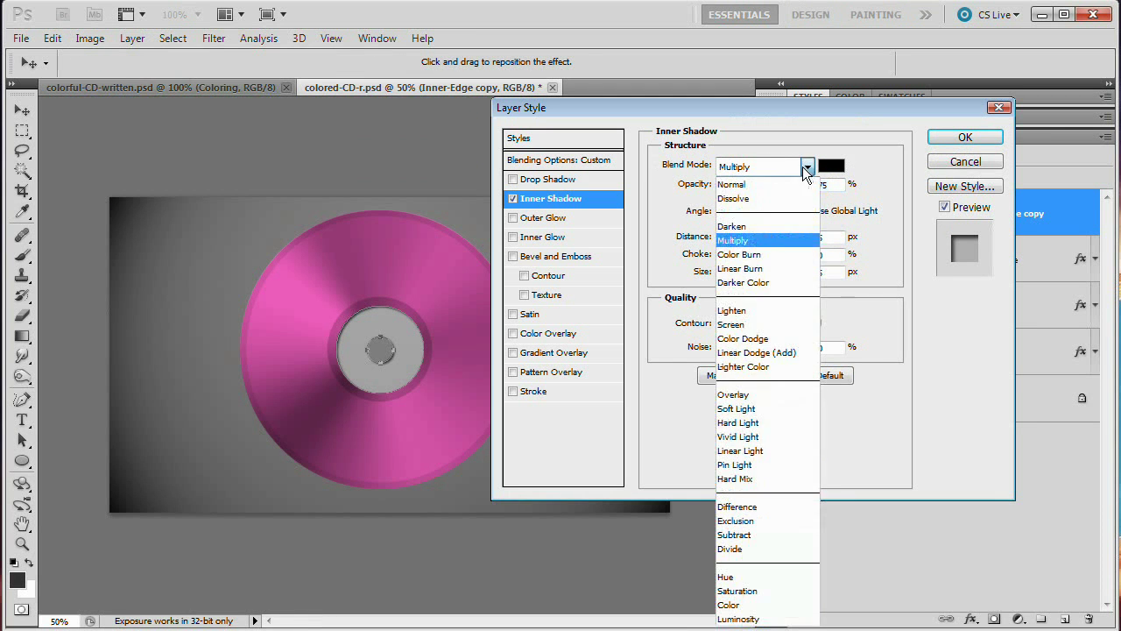
click(734, 182)
click(831, 166)
drag(543, 230, 473, 193)
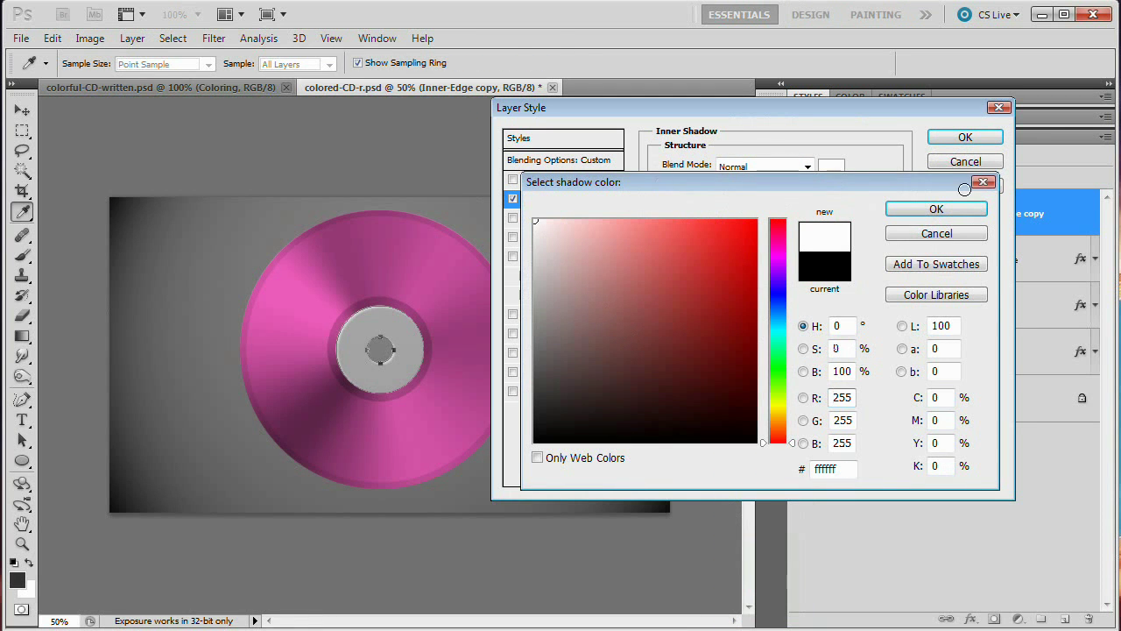
click(936, 208)
Step: Set the Inner Shadow to 40% opacity, a 90° angle without global light, 1 px distance and 0 px size
double_click(838, 191)
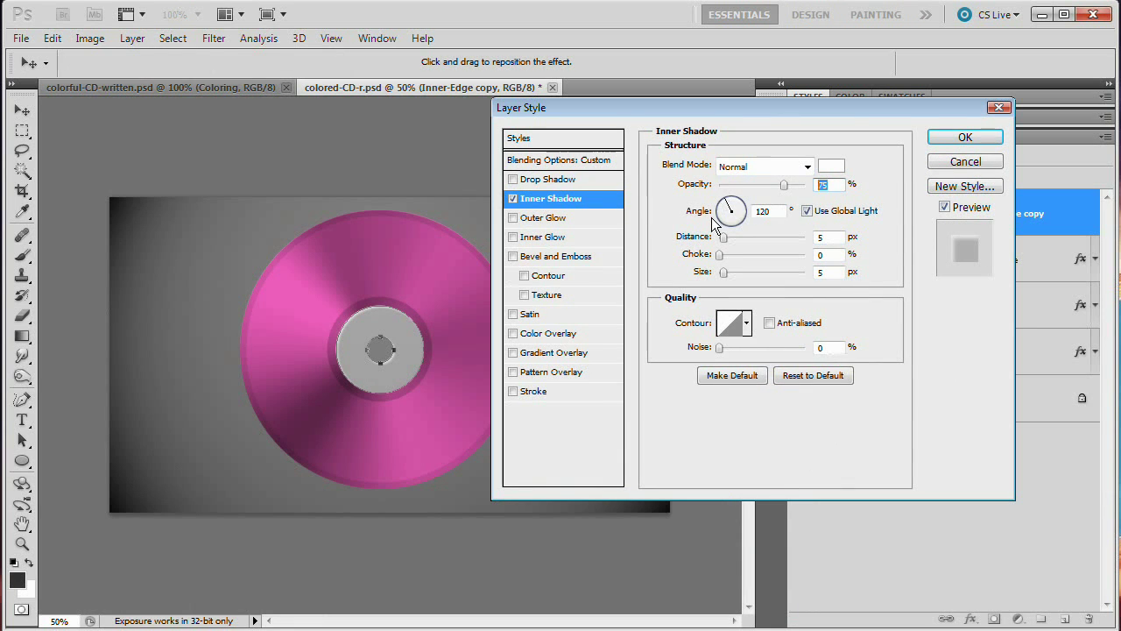
text(40)
click(806, 211)
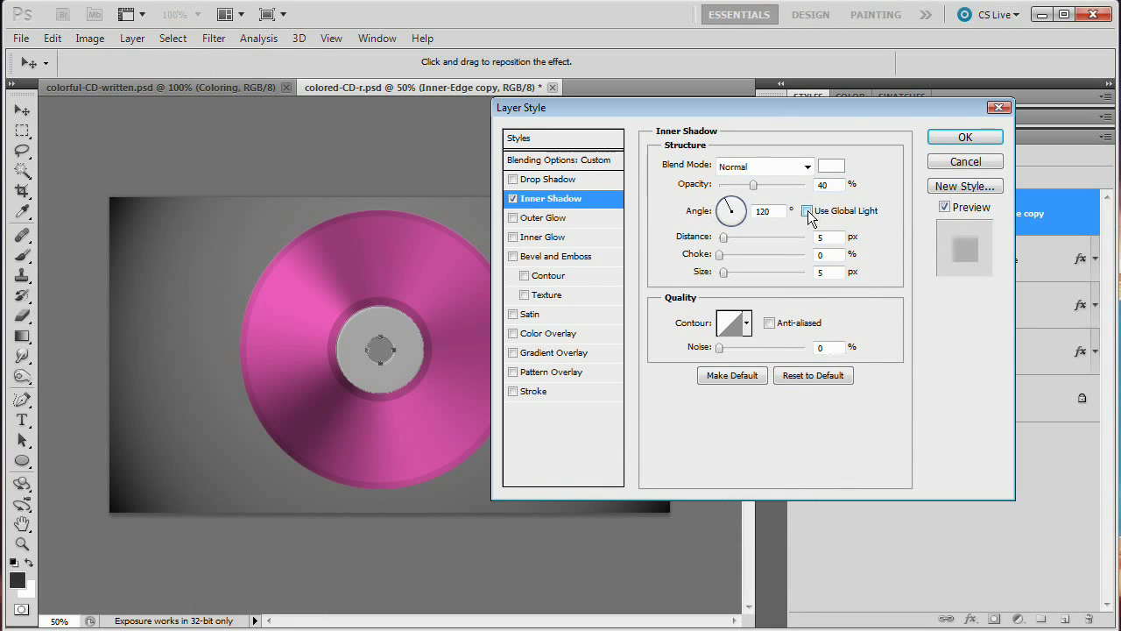
double_click(762, 211)
text(90)
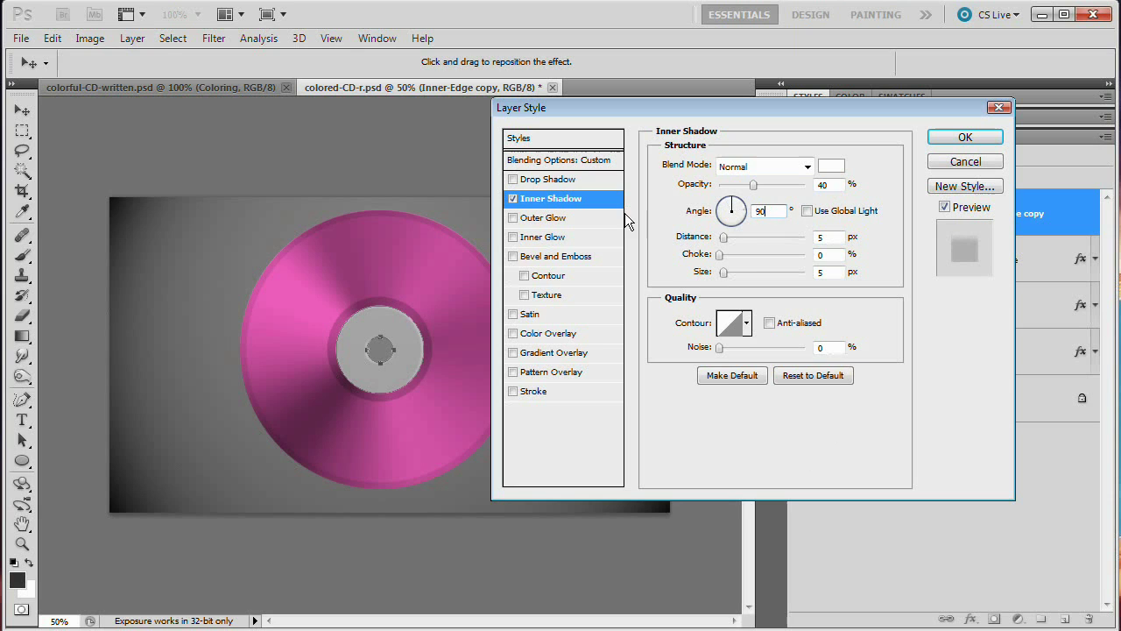
double_click(823, 237)
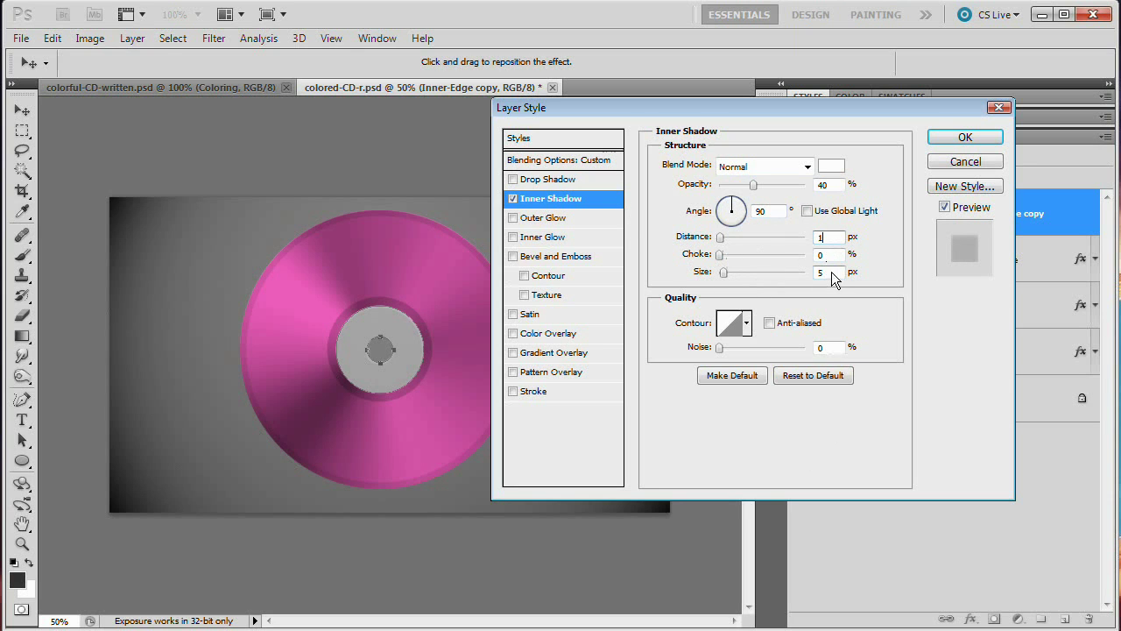
text(1)
key(Tab)
key(Tab)
text(0)
click(963, 137)
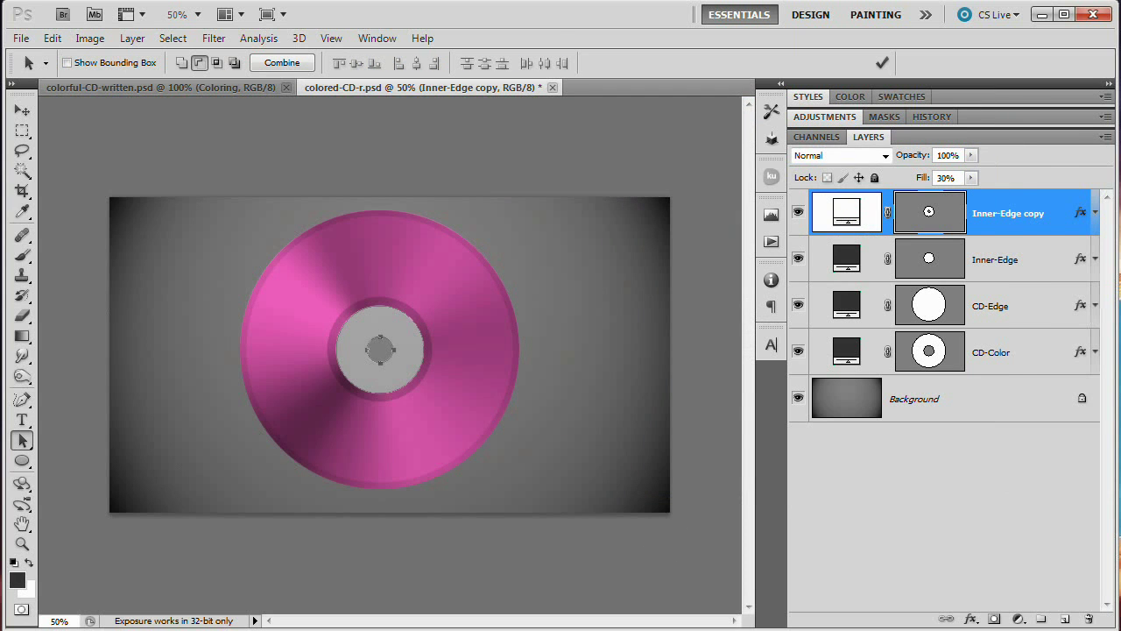
Step: Rename the Inner-Edge copy layer as Center-Clear and set its Fill to 50%
double_click(1001, 212)
text(Center-Clear)
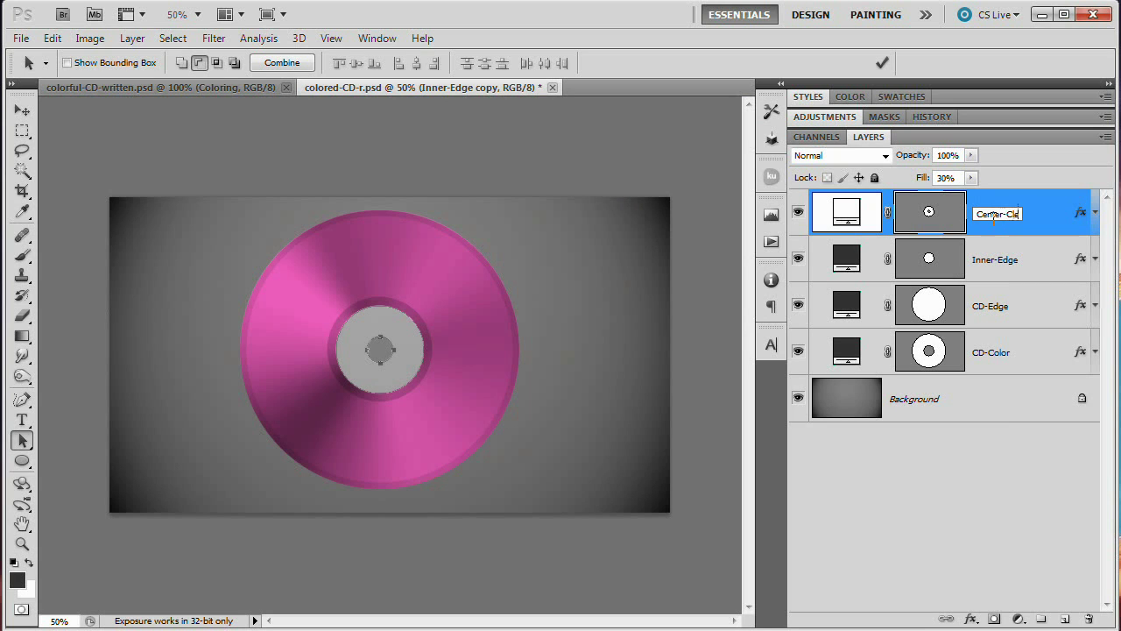
key(Return)
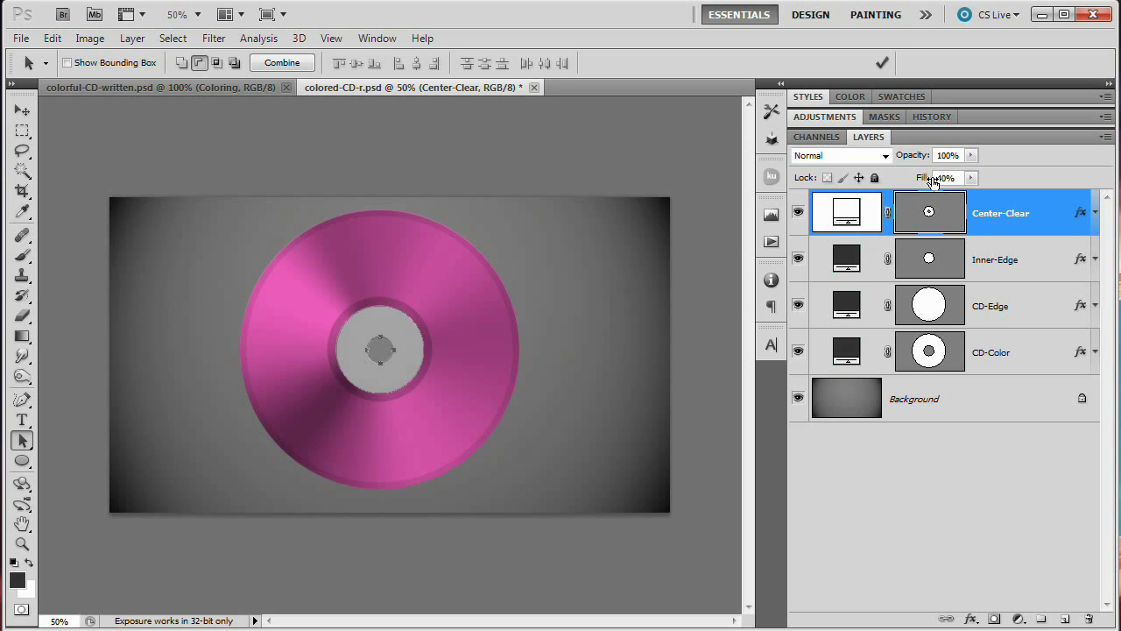
drag(927, 179, 940, 181)
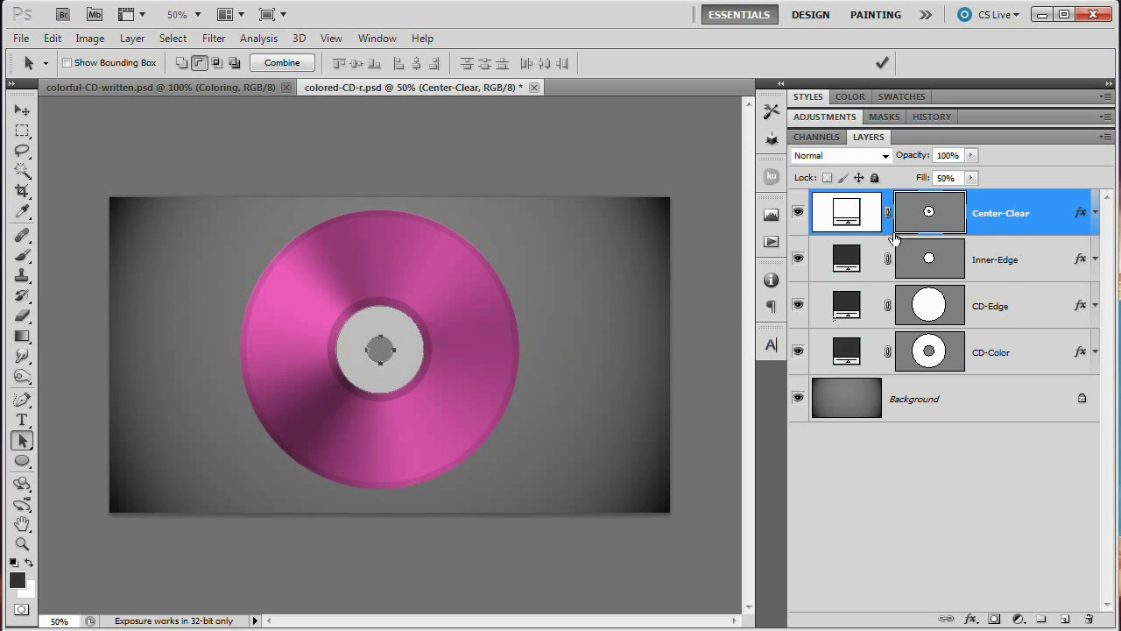
Step: Duplicate the Center-Clear layer and clear the layer style from the copy
key(ctrl+j)
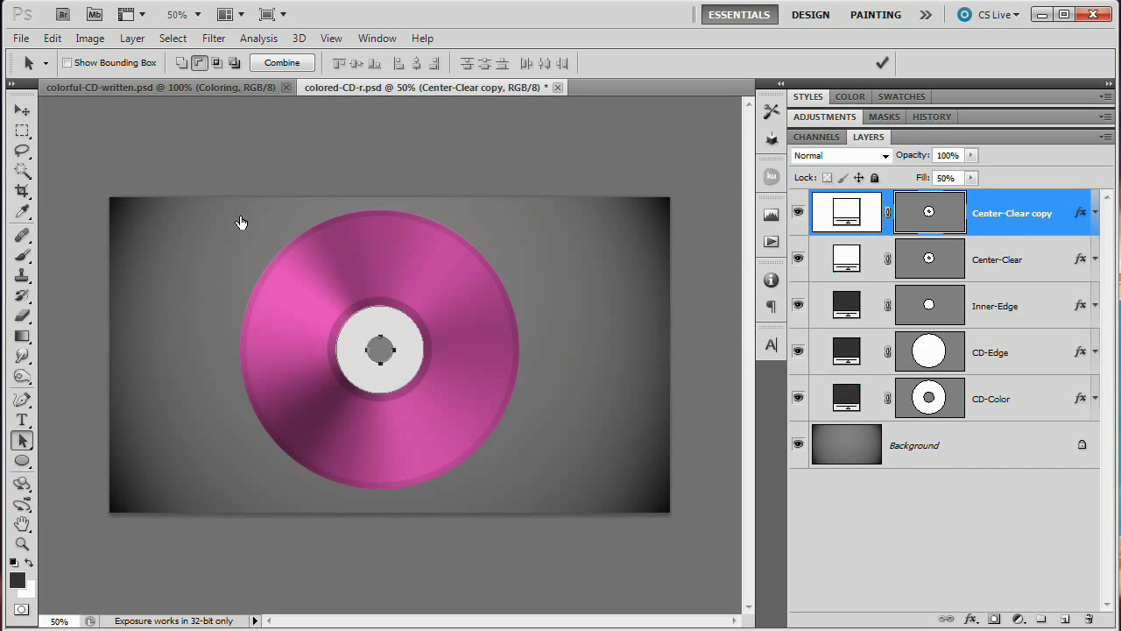
click(149, 41)
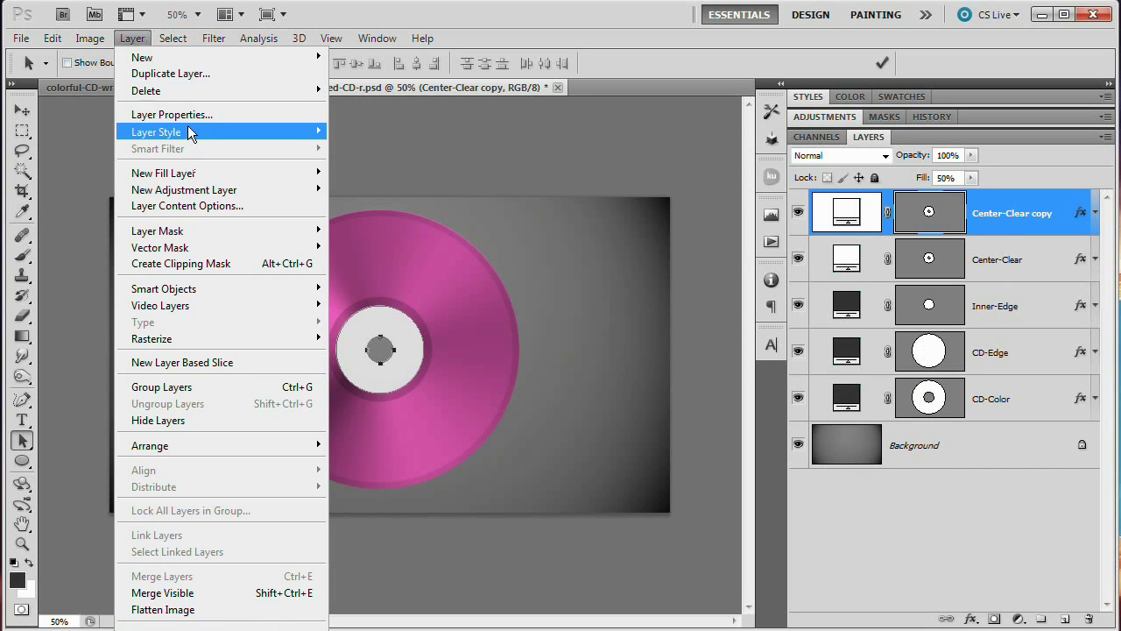
mouse_move(175, 132)
click(399, 364)
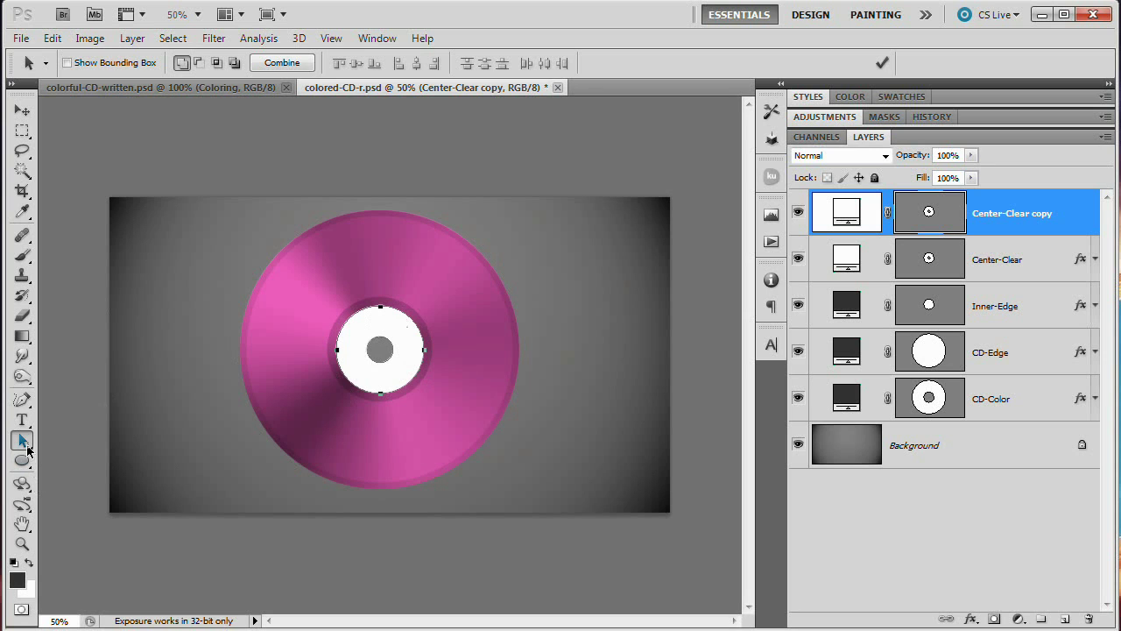
Step: Delete the larger circle path from the Center-Clear copy layer and set the small circle to add to the shape area
key(Delete)
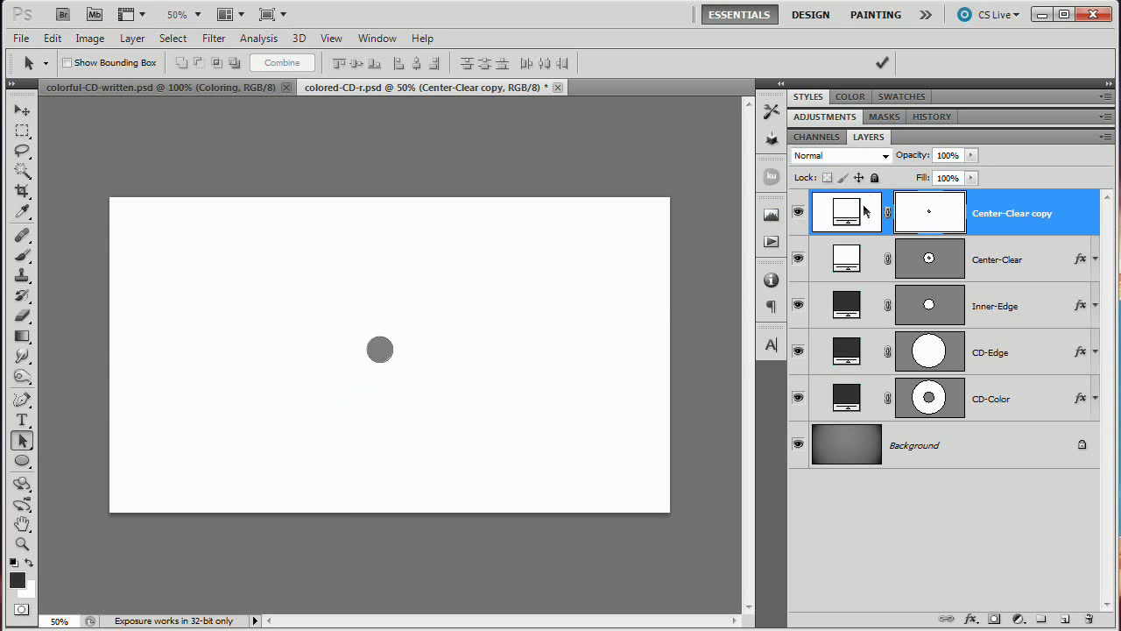
click(392, 347)
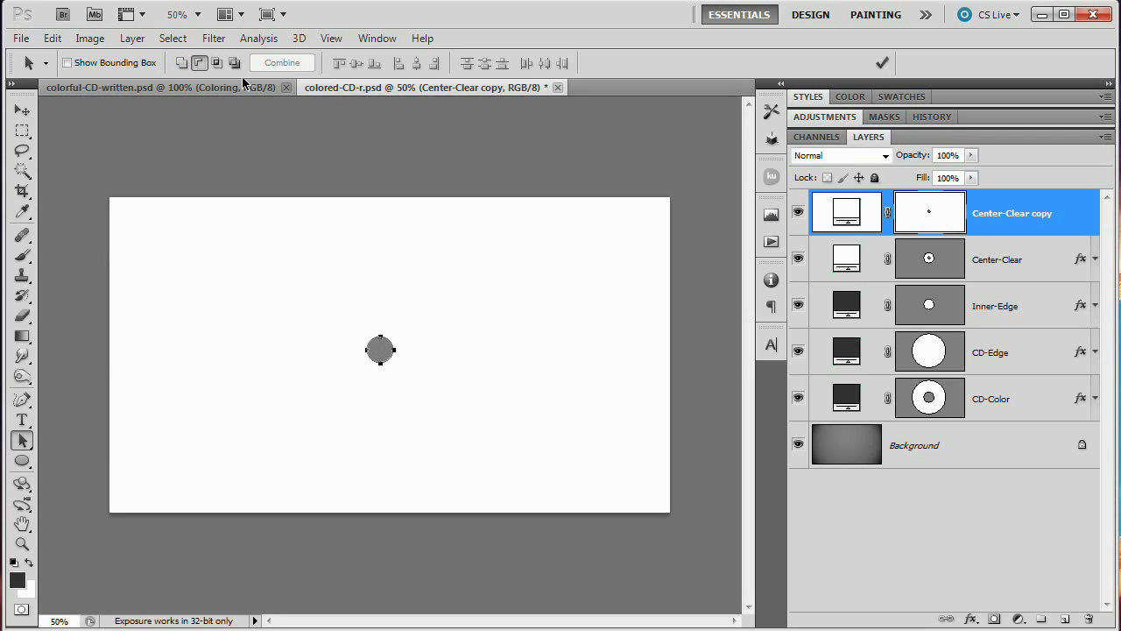
key(plus)
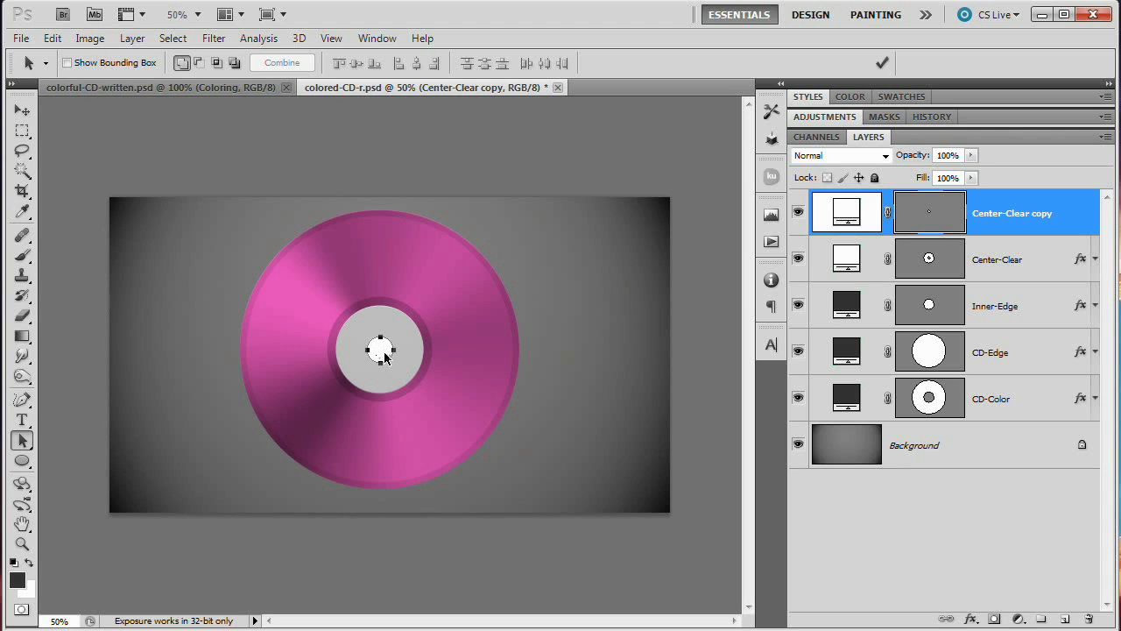
Step: Set the Center-Clear copy layer's Fill to 0% and add an Inner Glow with Normal blend mode and 15% opacity
drag(920, 180, 743, 193)
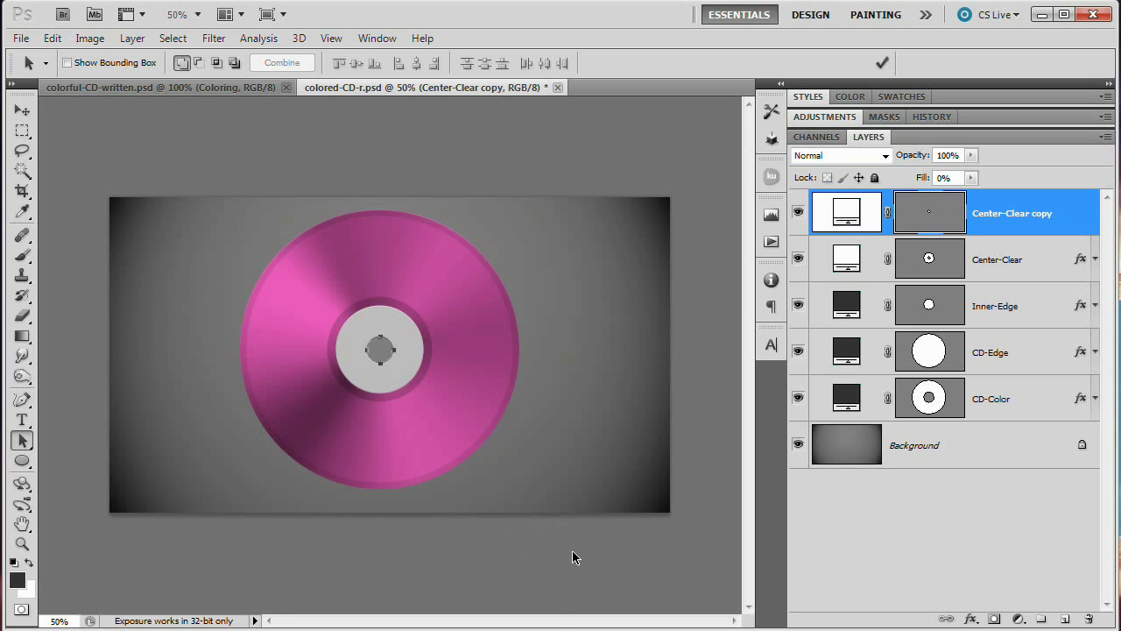
click(133, 39)
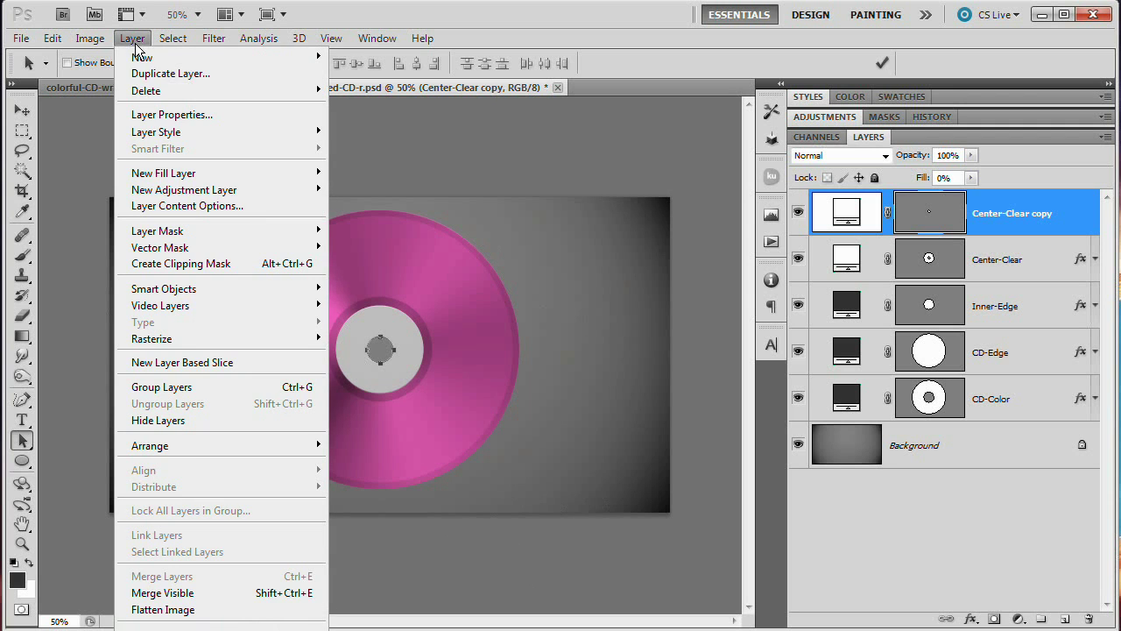
mouse_move(183, 133)
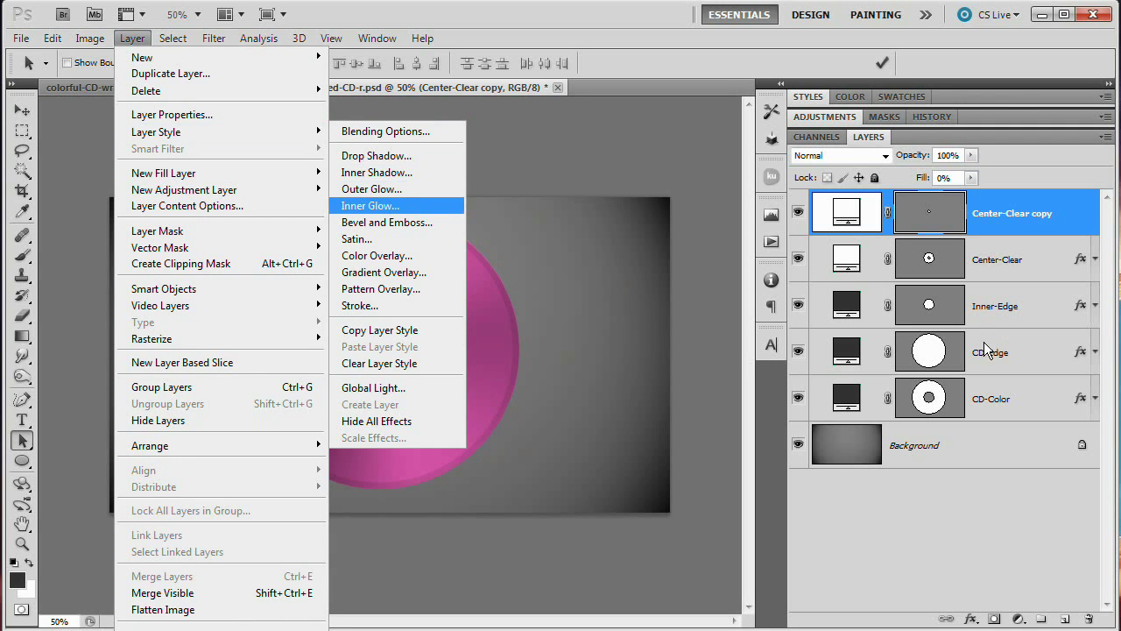
click(396, 206)
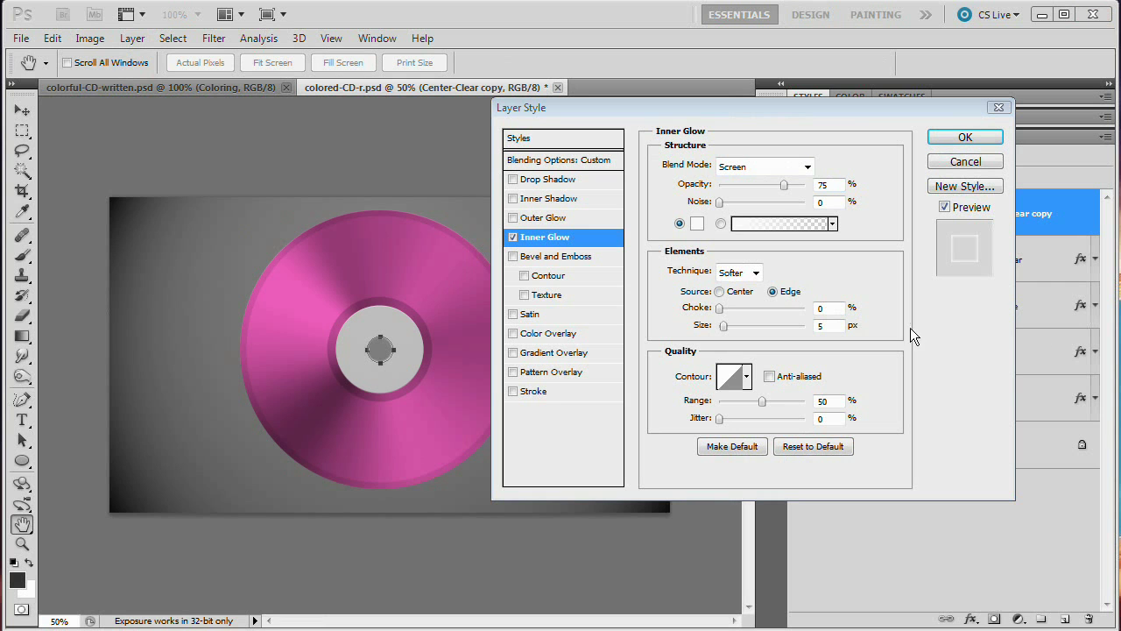
drag(794, 109, 872, 164)
click(845, 221)
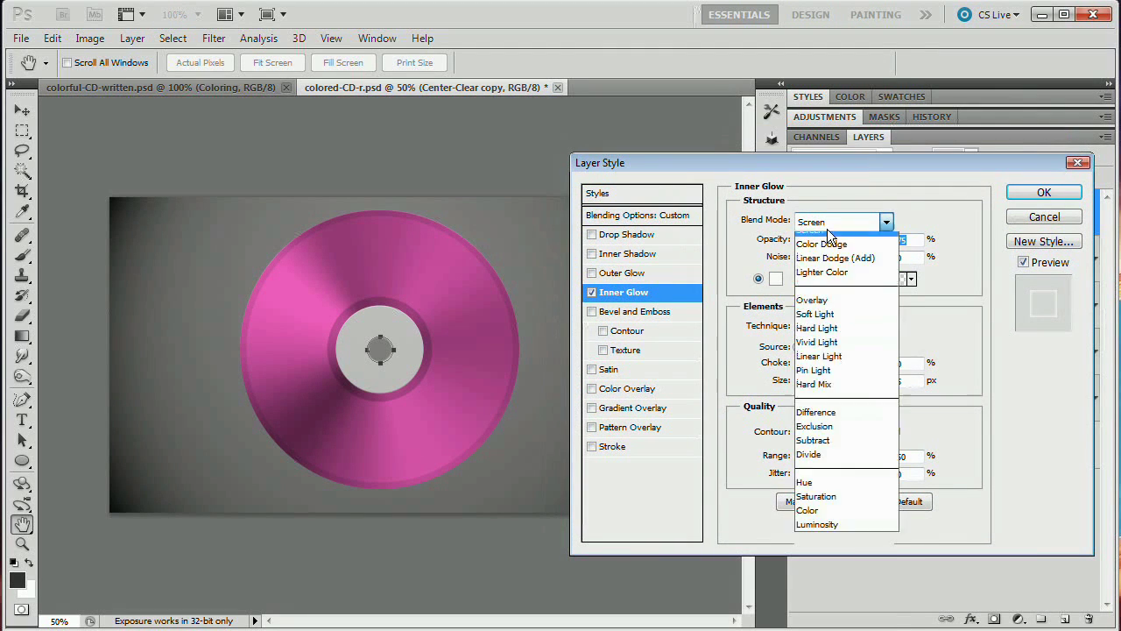
click(834, 241)
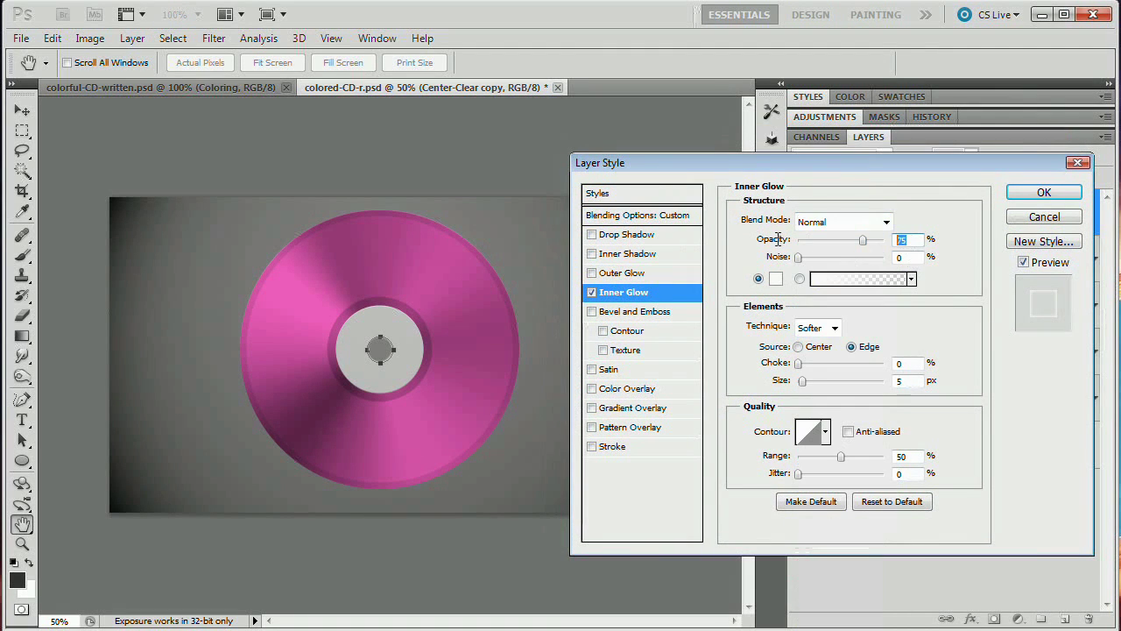
text(15)
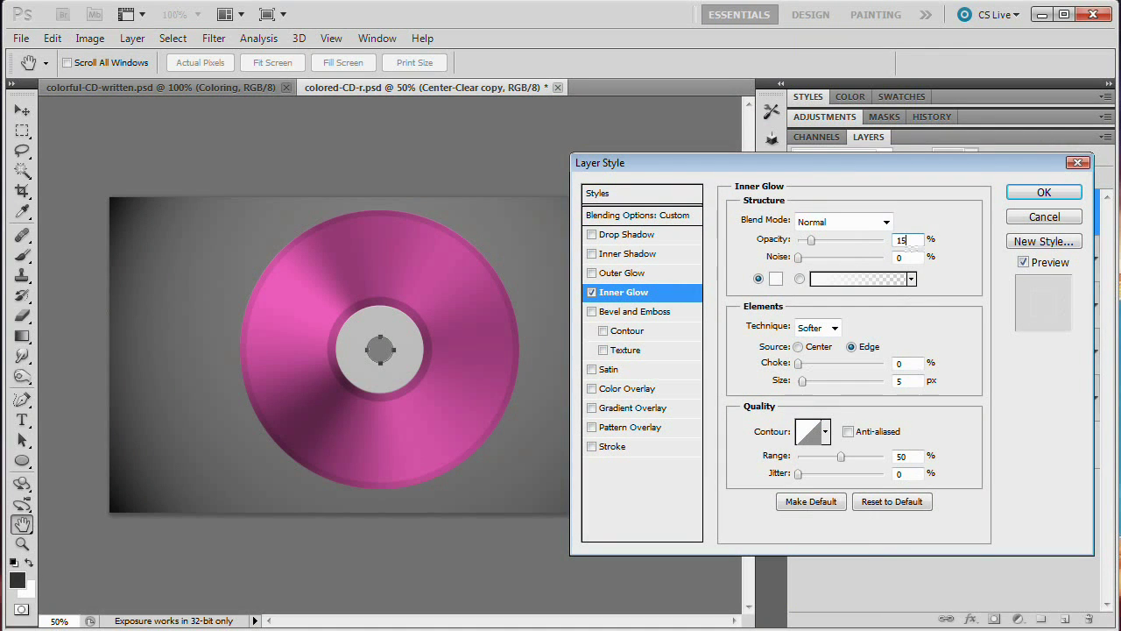
Step: Set the Inner Glow's size to 10 px and its colour to black (000000), and apply the layer style
double_click(900, 380)
click(775, 279)
drag(612, 378, 506, 488)
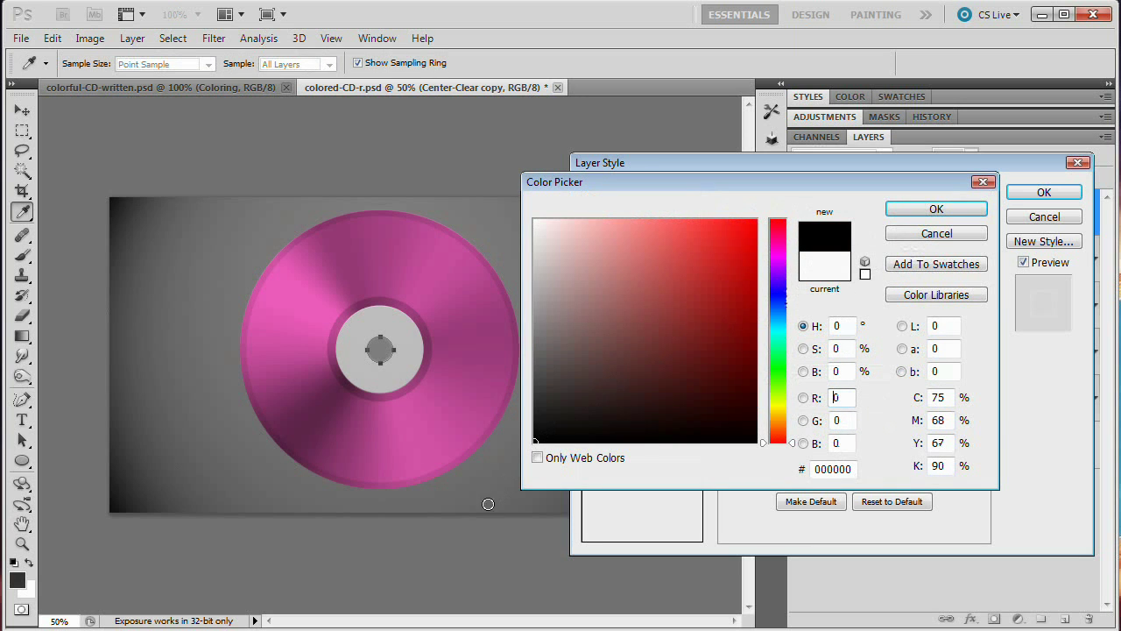
click(935, 210)
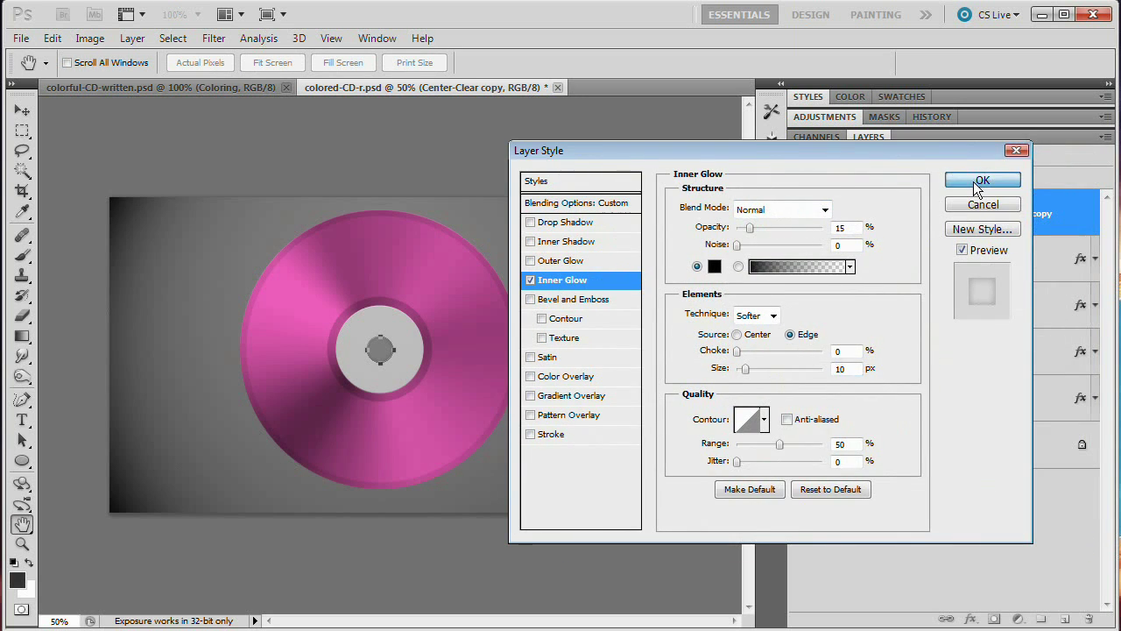
click(980, 182)
click(946, 445)
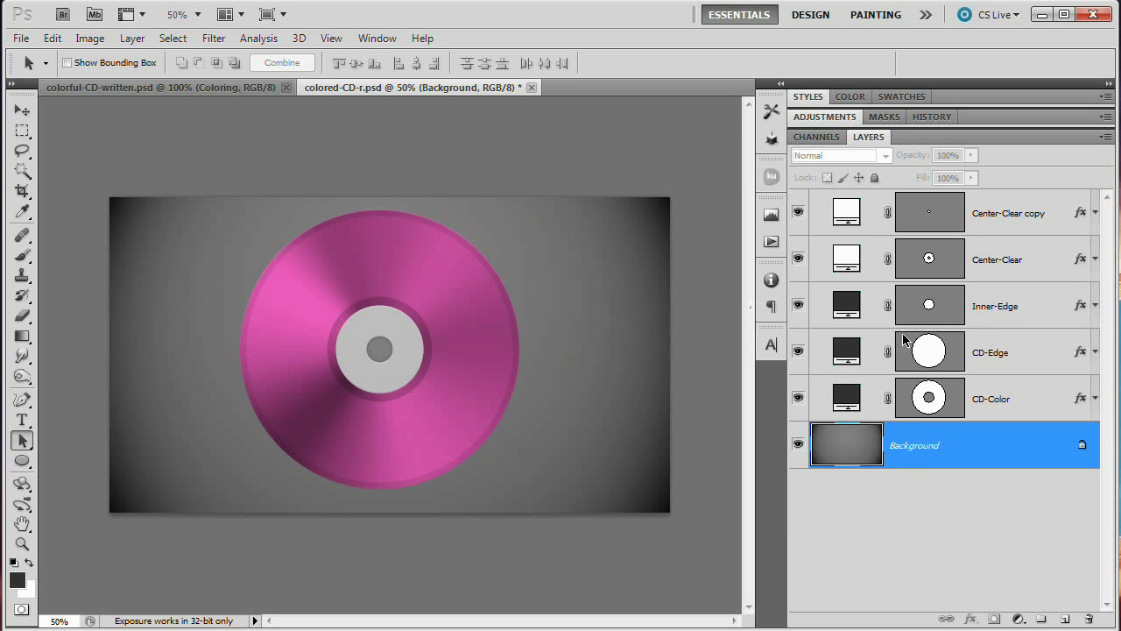
Step: Duplicate the CD-Edge layer and rename the copy as Shadow
click(1003, 355)
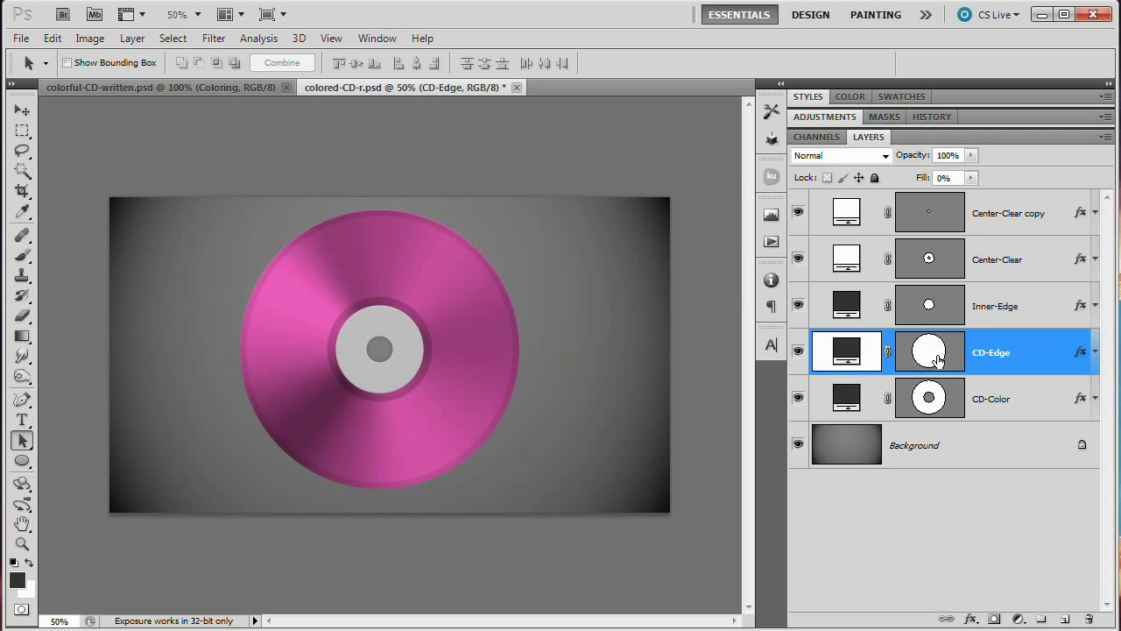
key(ctrl+j)
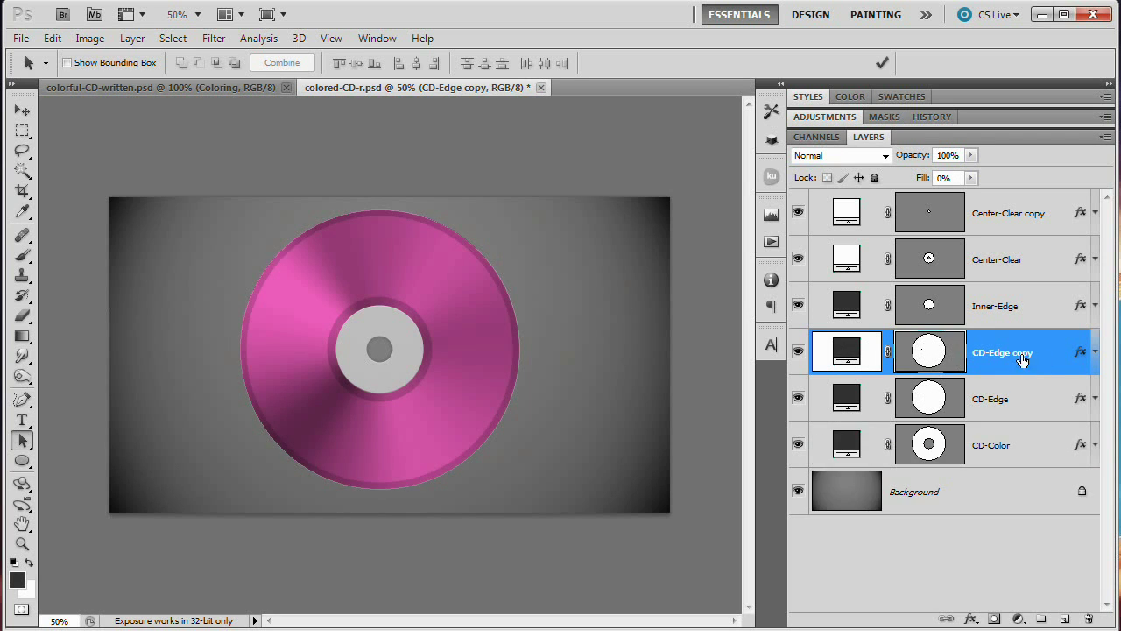
double_click(999, 355)
text(Shadow)
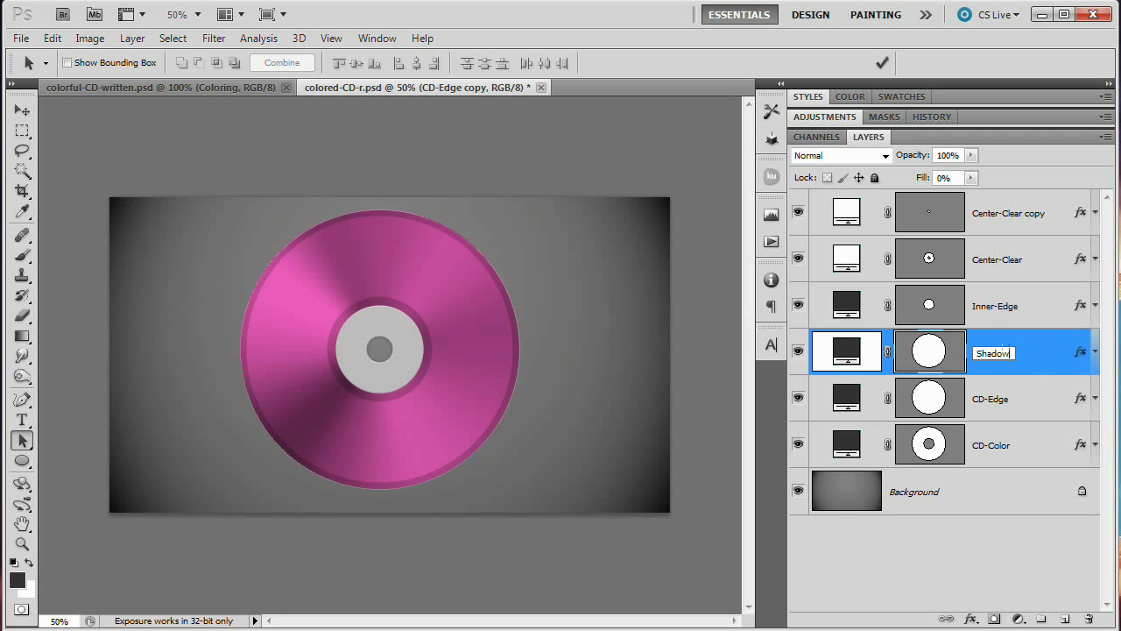
key(Return)
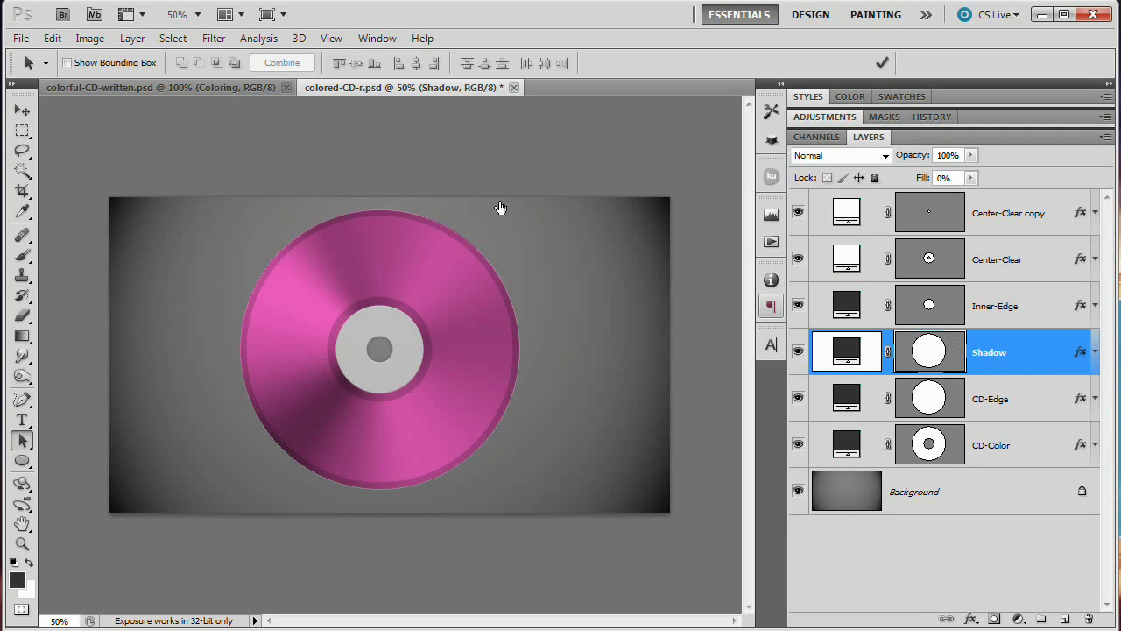
Step: Clear the Shadow layer's style and move the layer below CD-Color, directly above the Background
click(132, 38)
mouse_move(196, 132)
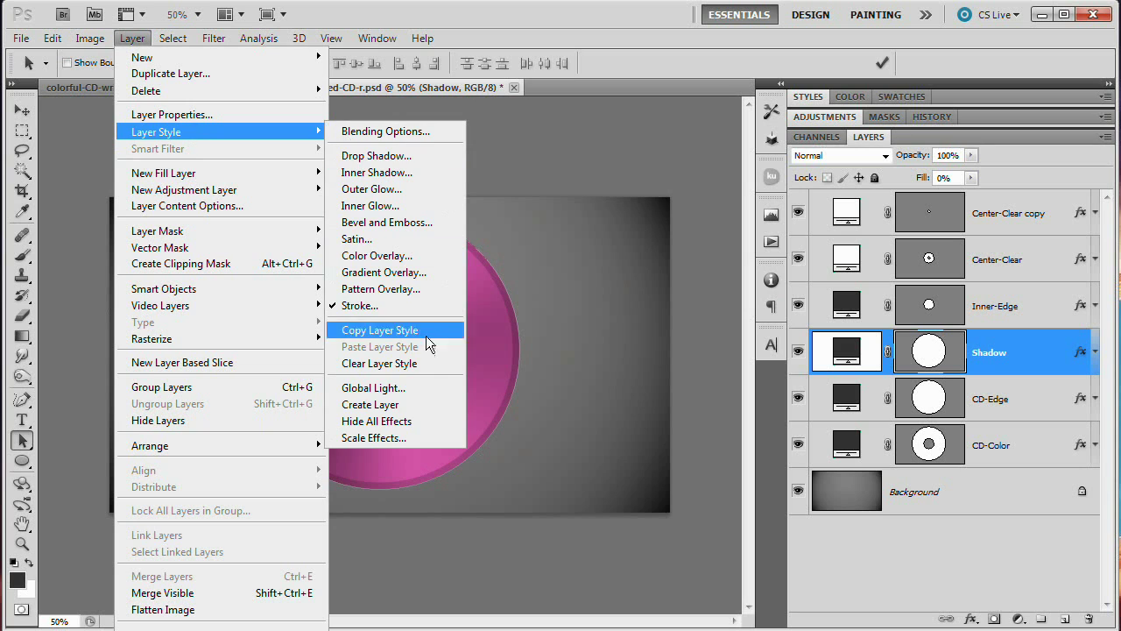
click(381, 363)
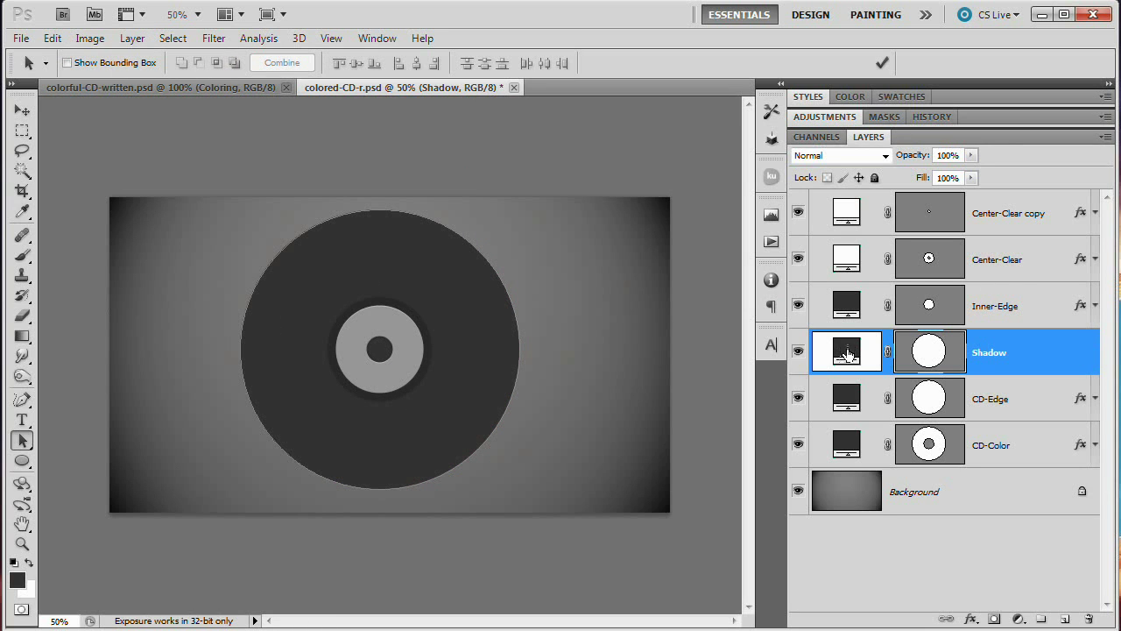
drag(852, 354, 952, 466)
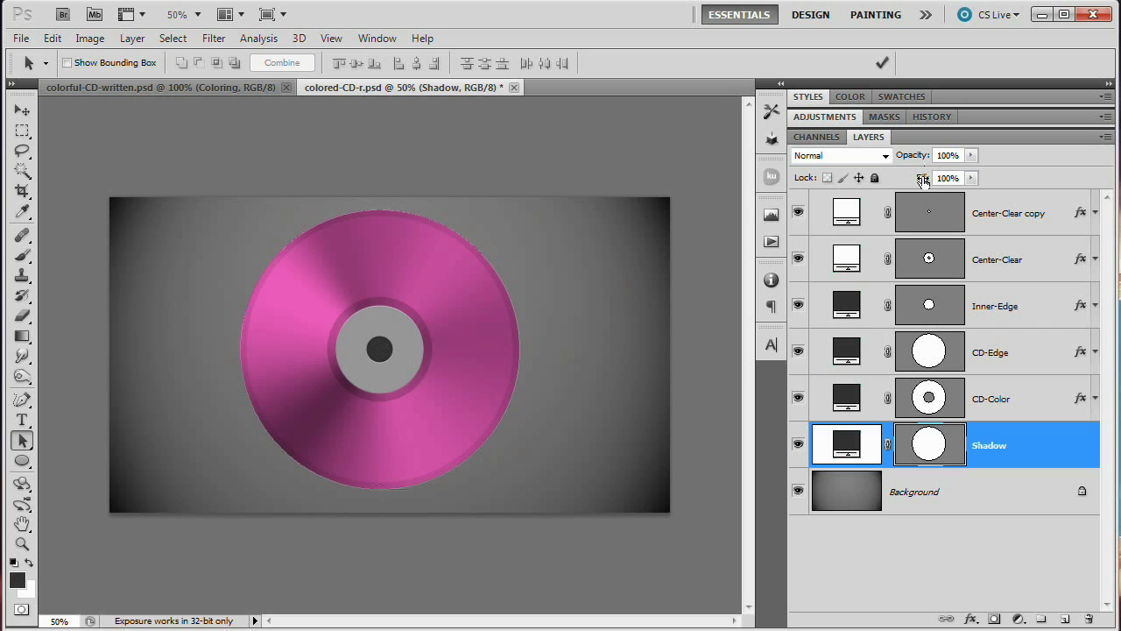
Step: Set the Shadow layer's Fill to 0% and add a Drop Shadow effect to it
drag(923, 179, 814, 191)
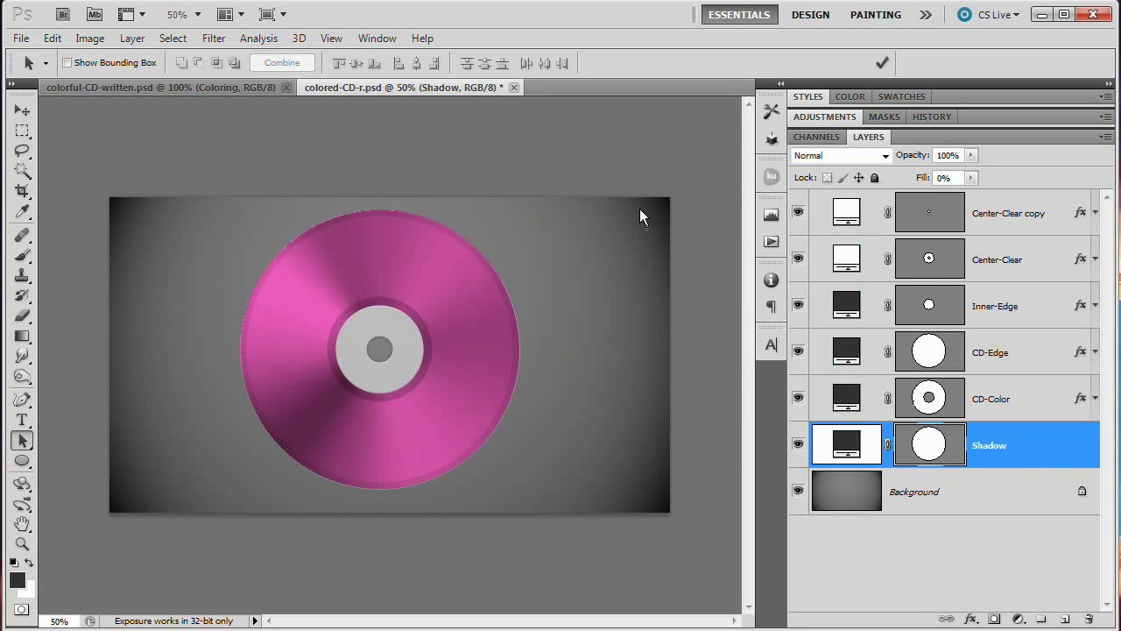
click(132, 37)
mouse_move(219, 131)
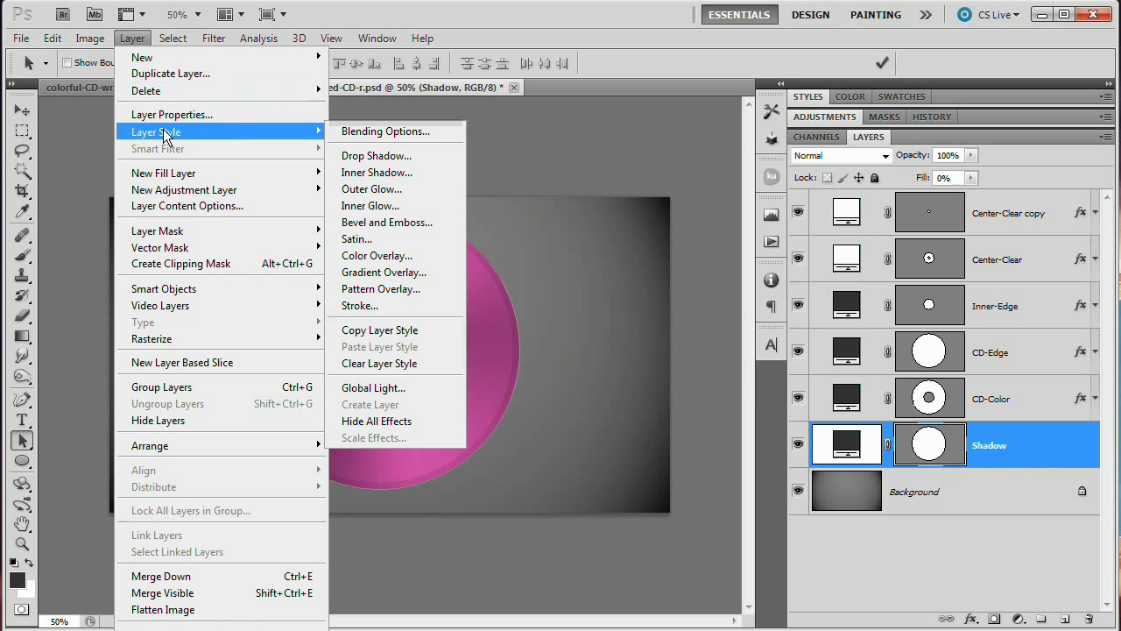
click(363, 156)
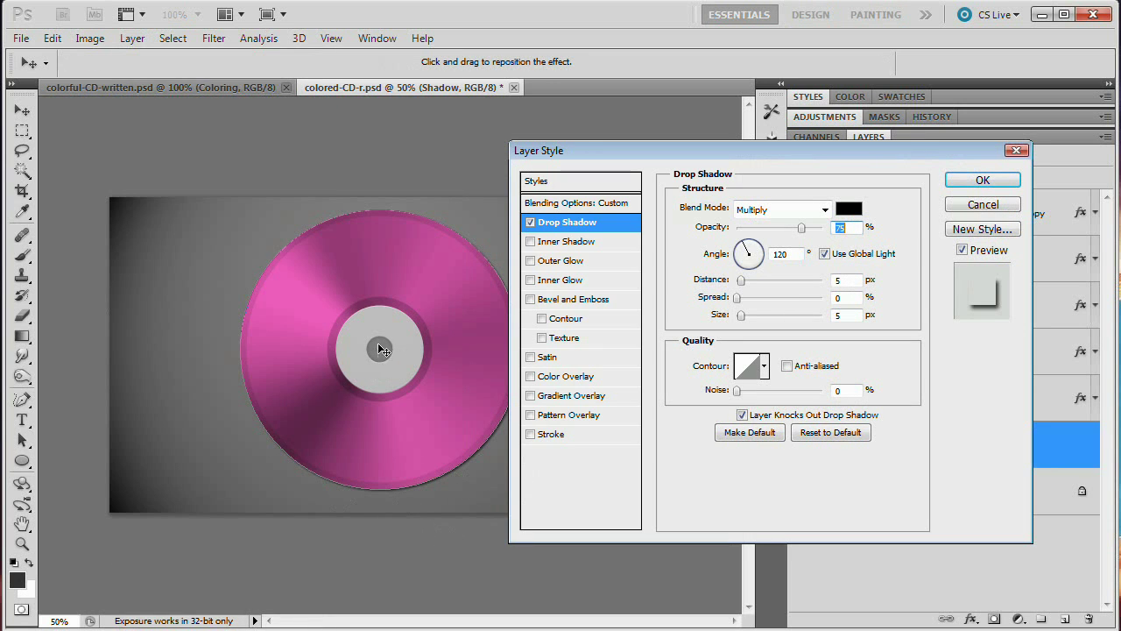
drag(837, 152, 853, 145)
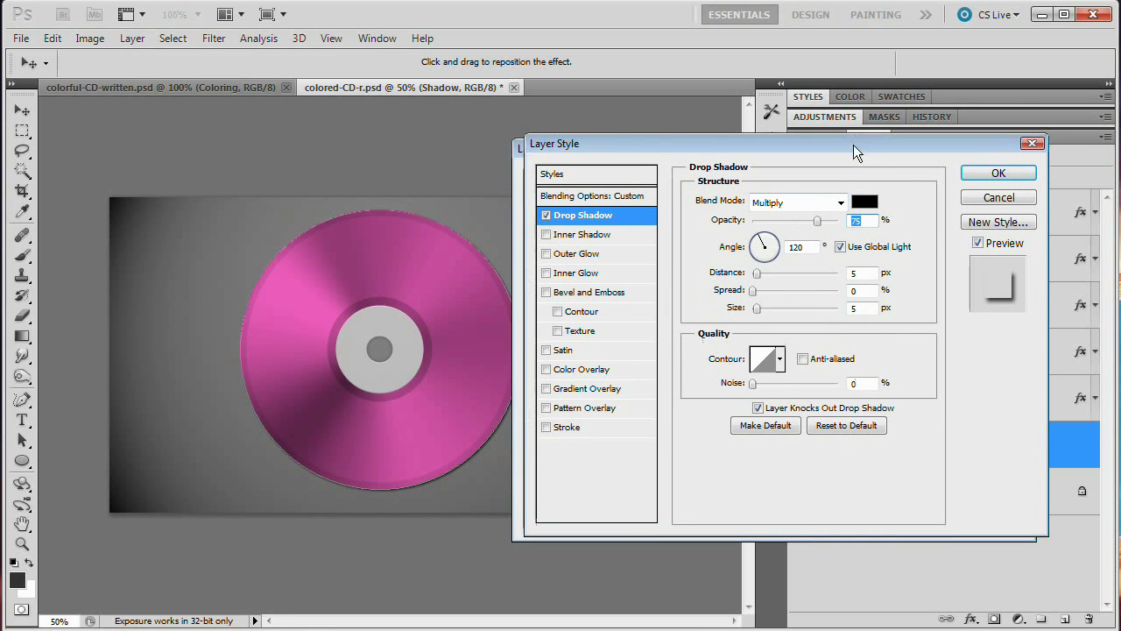
Step: Turn off global light for the Drop Shadow and set its angle to 90°
click(860, 221)
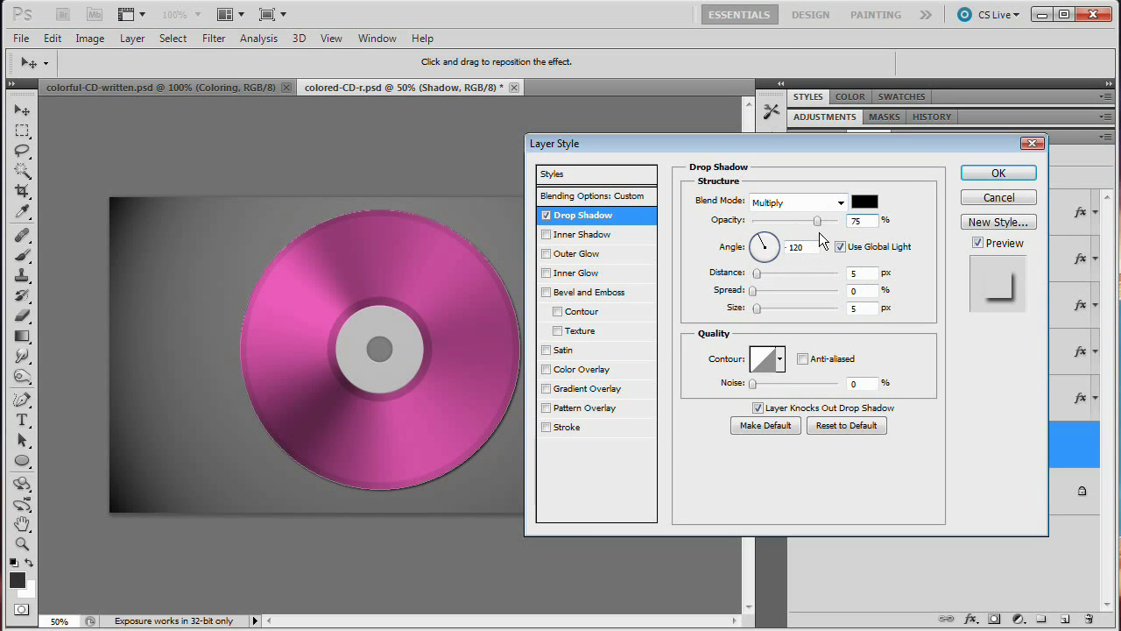
click(840, 247)
double_click(795, 247)
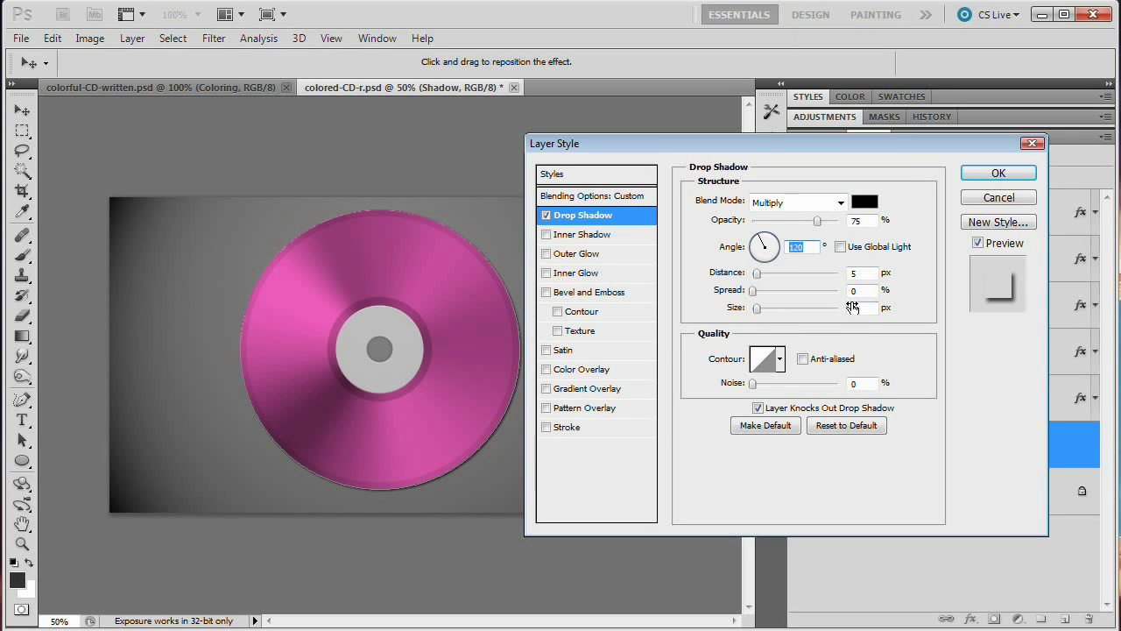
text(90)
click(839, 202)
click(839, 203)
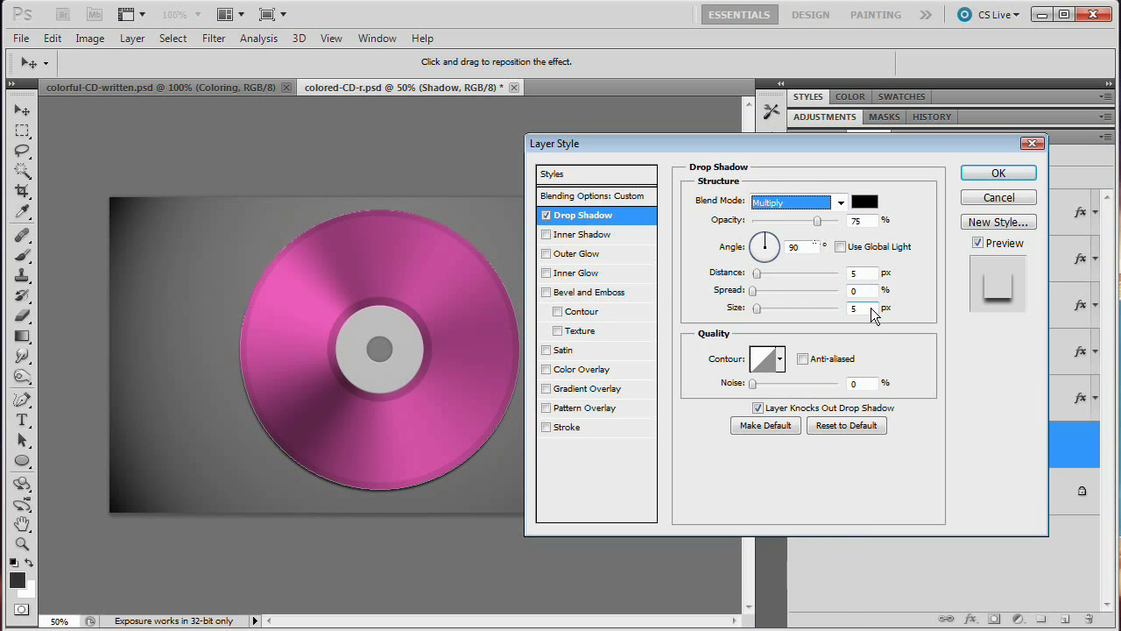
Step: Set the Drop Shadow's distance to 10 px and its size to 15 px
click(766, 275)
text(10)
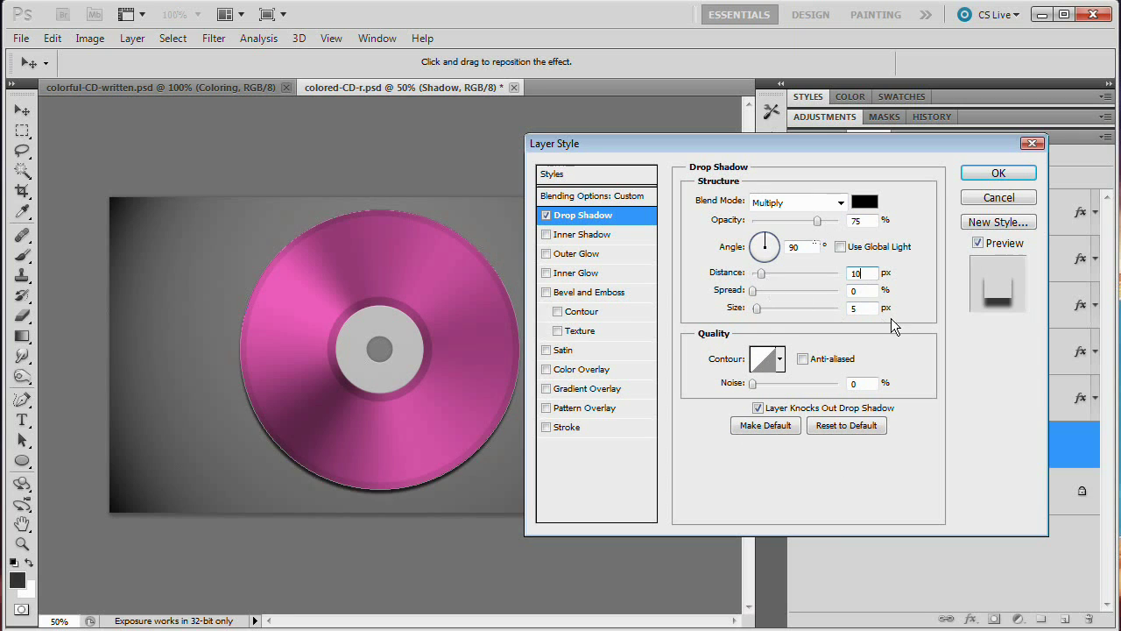
click(768, 309)
text(15)
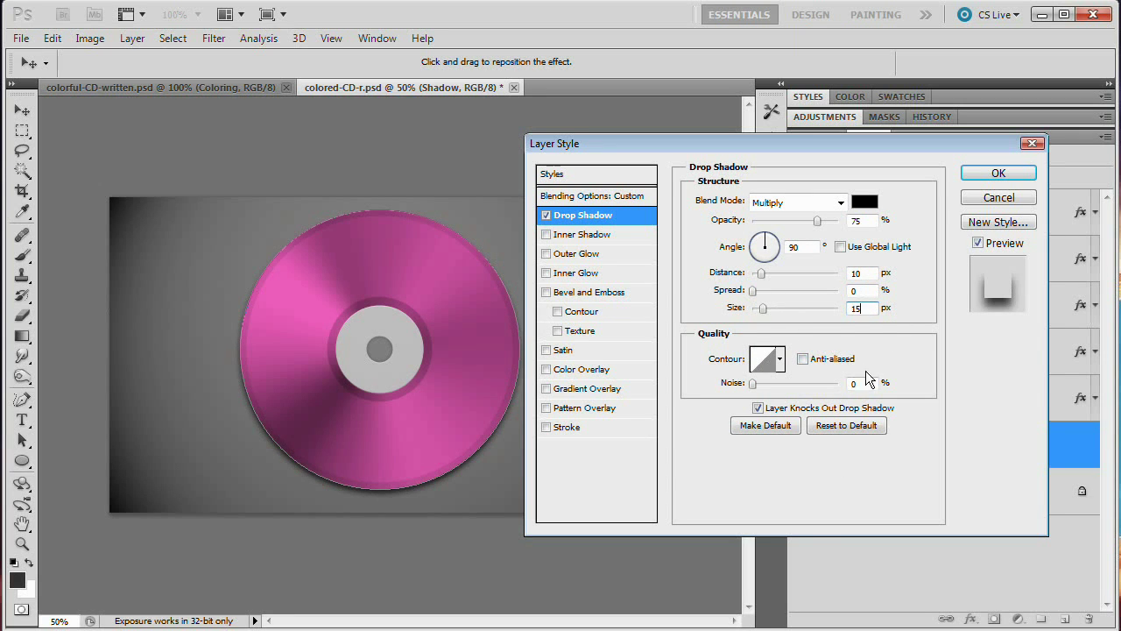
drag(874, 307, 816, 309)
text(20)
double_click(868, 309)
text(15)
Step: Set the Drop Shadow's opacity to 40%, apply the layer style and select the Background layer
double_click(865, 221)
text(40)
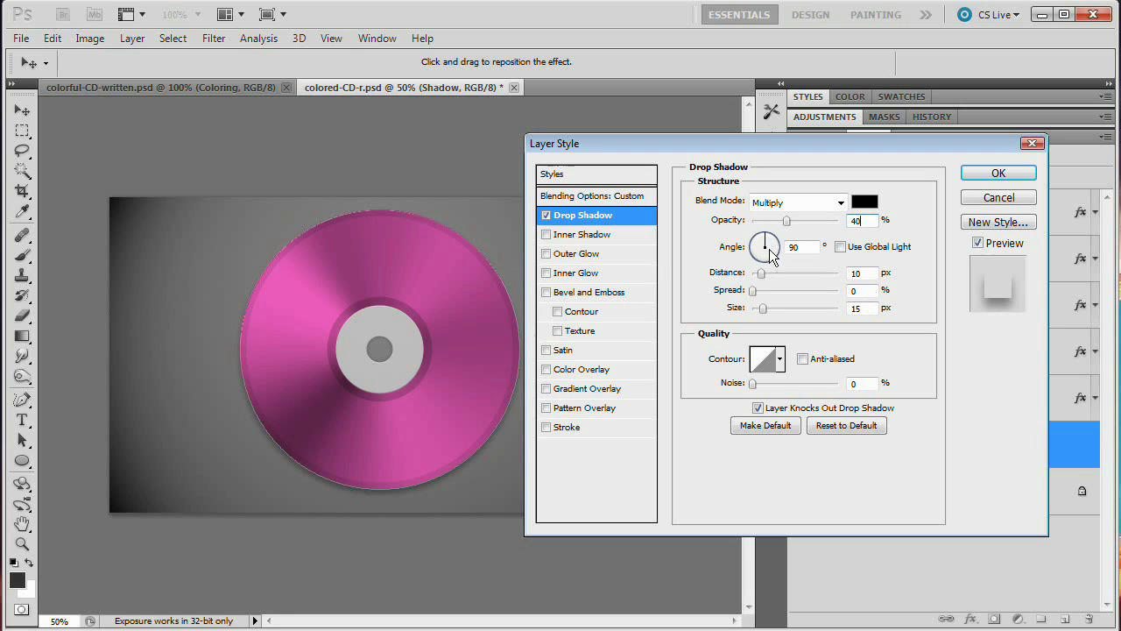
click(996, 175)
click(937, 492)
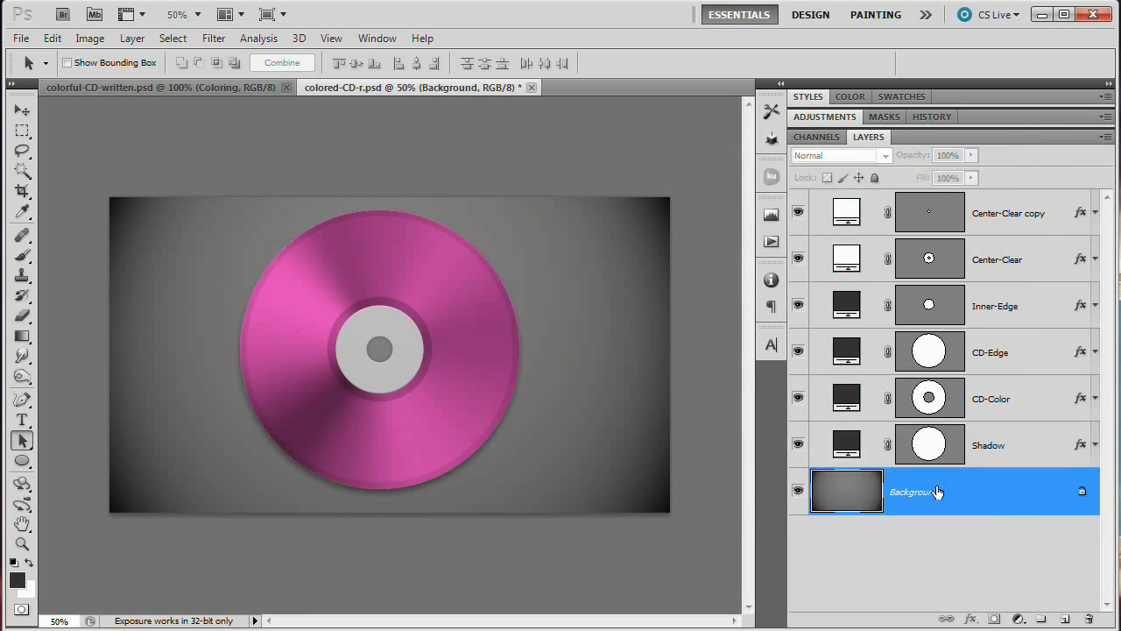